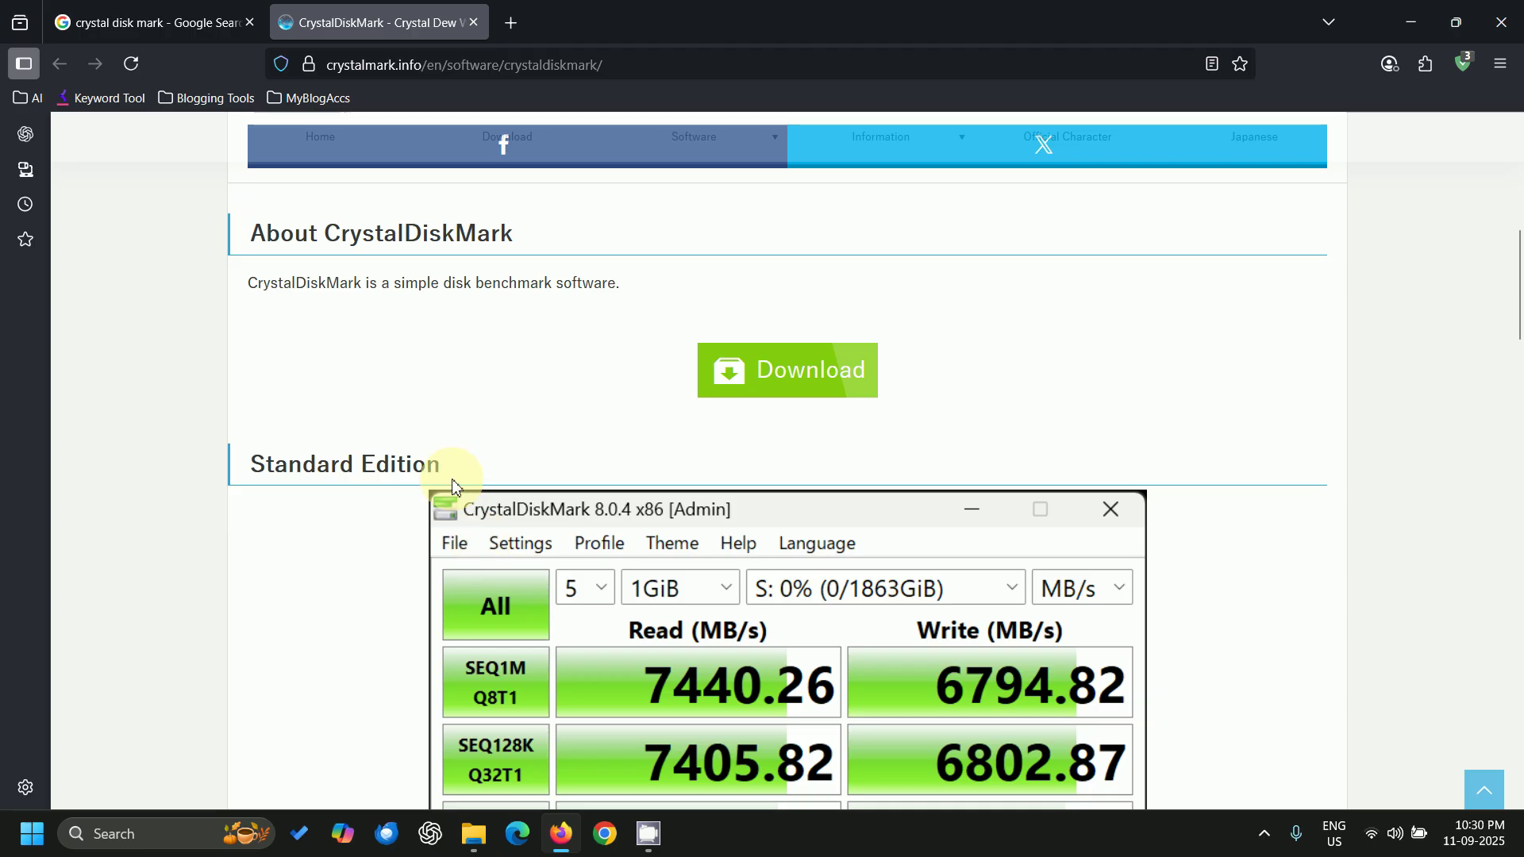
Review the CrystalDiskMark page's software description and Standard Edition sample results, and minimize the browser
left_click_drag(445, 284, 624, 288)
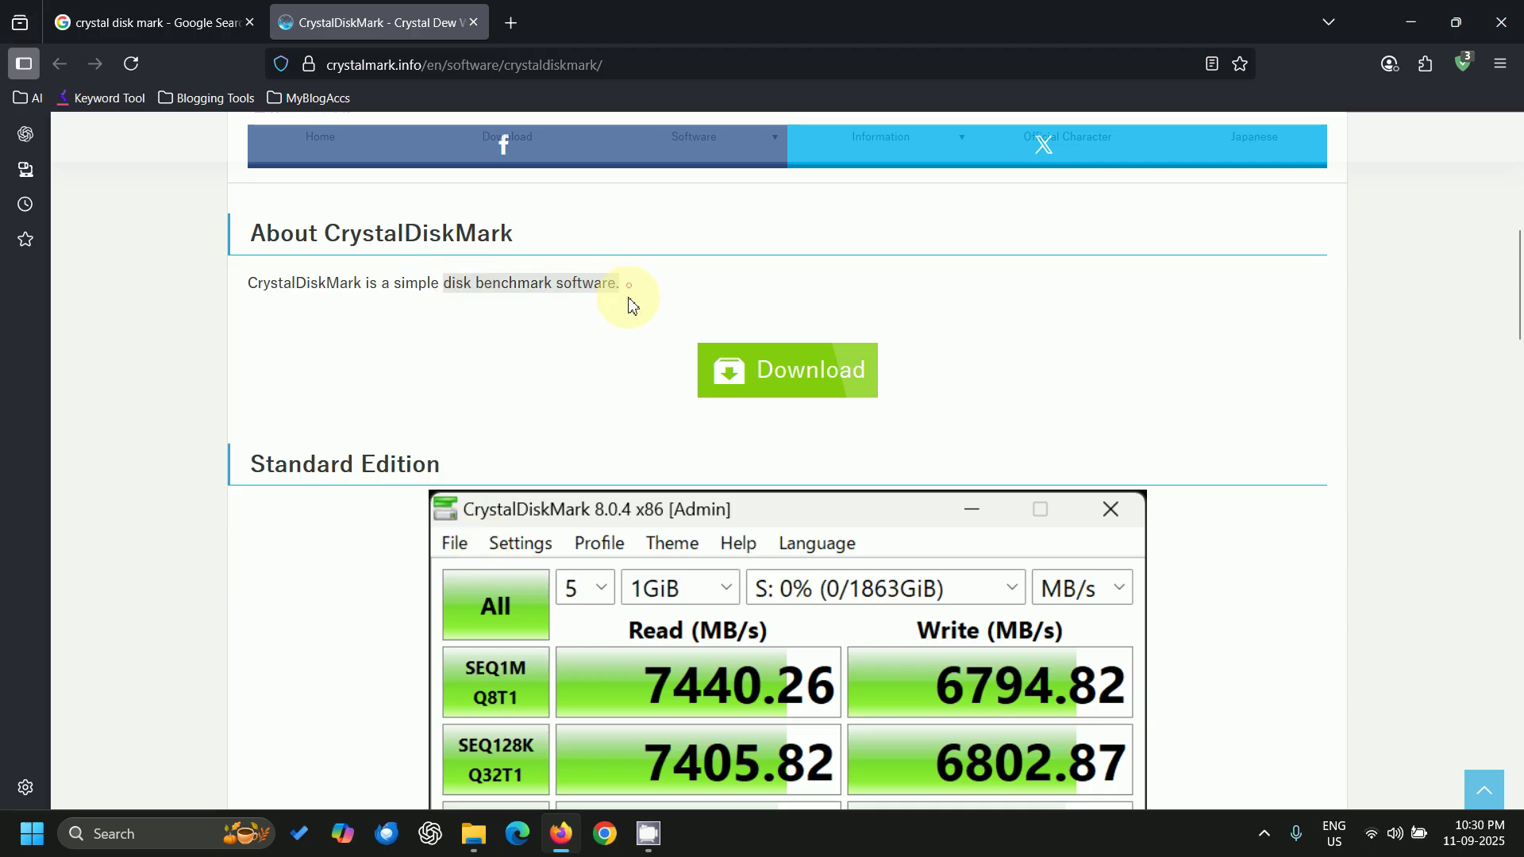
scroll(577, 480, "down", 4)
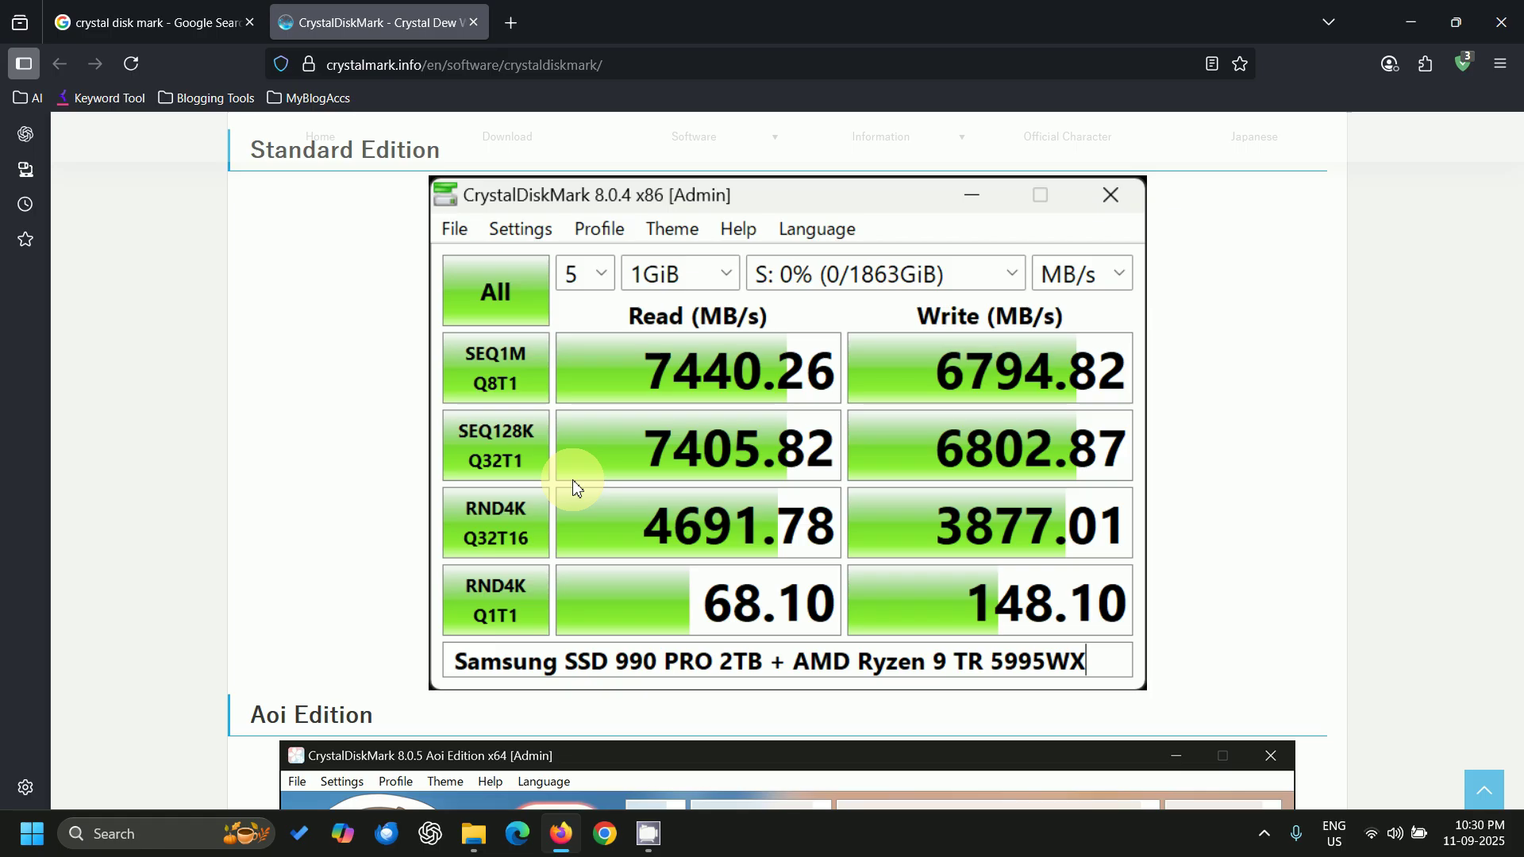
left_click(1405, 34)
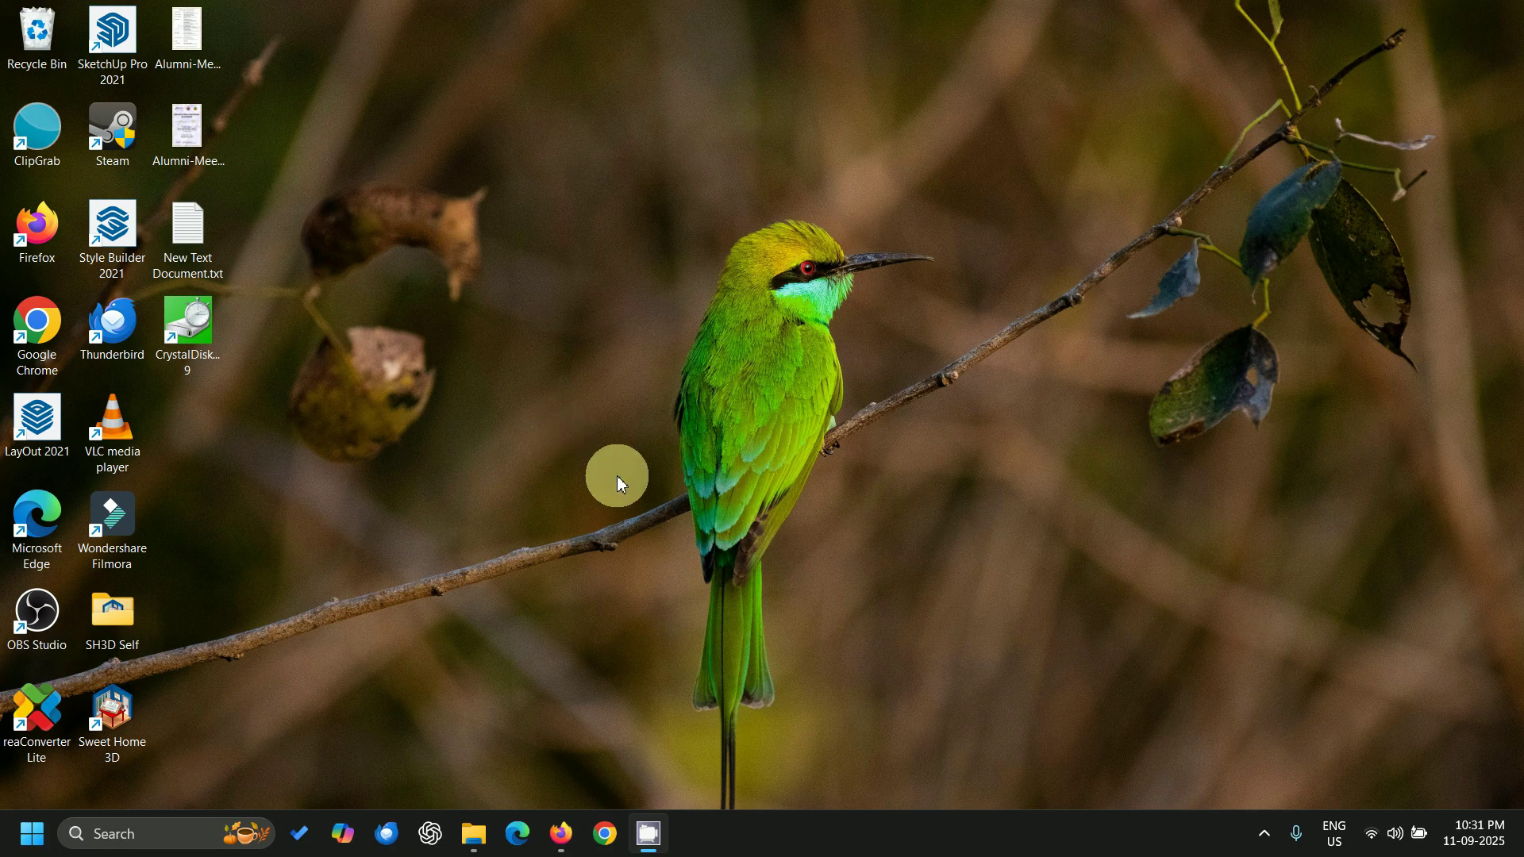
Open Task Manager maximized and sort the processes by disk usage, highest first
right_click(821, 839)
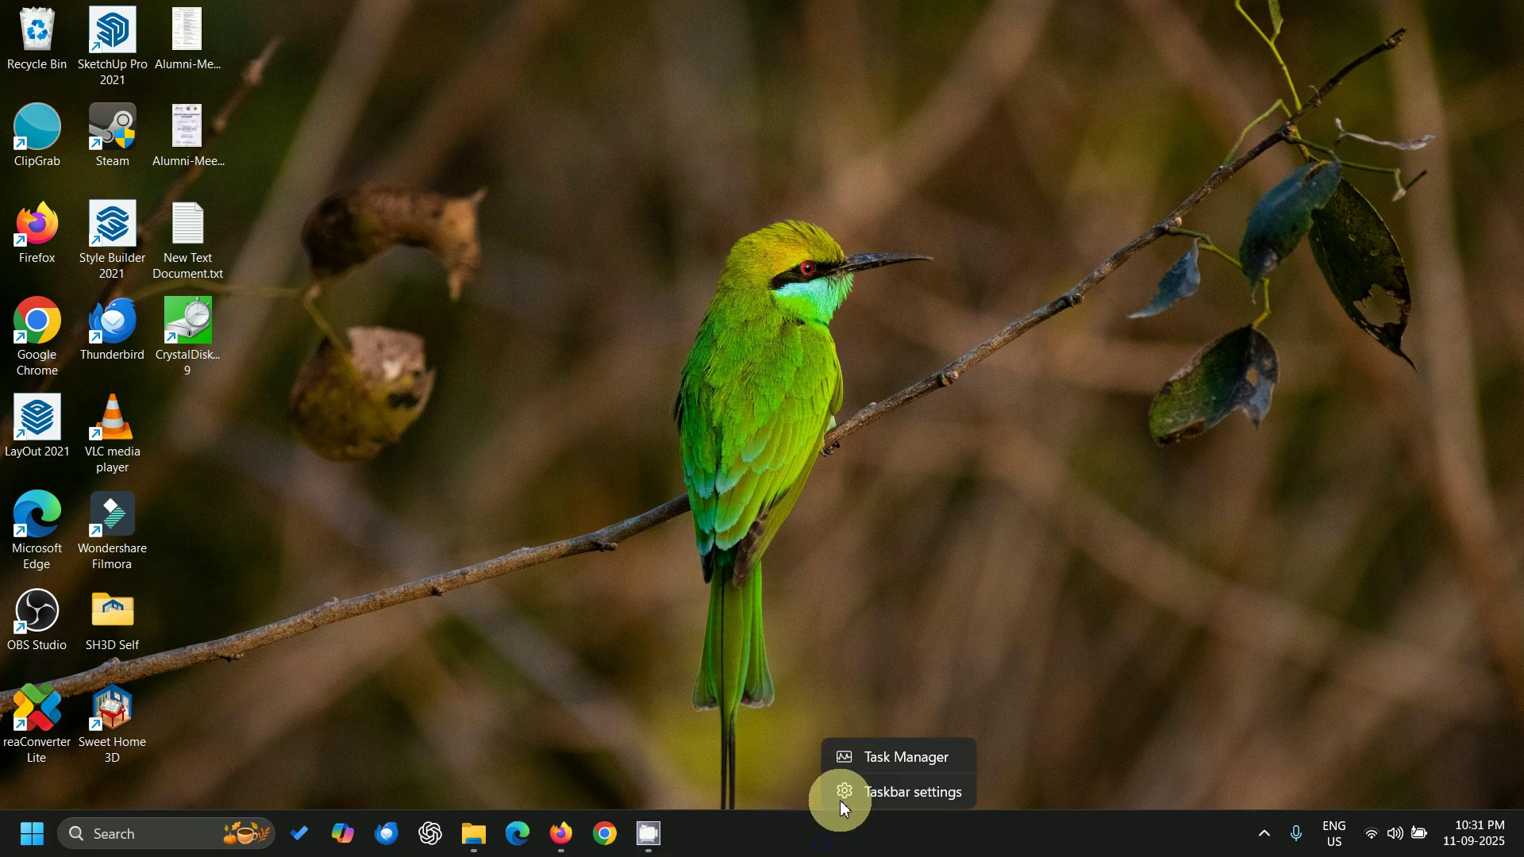
left_click(869, 760)
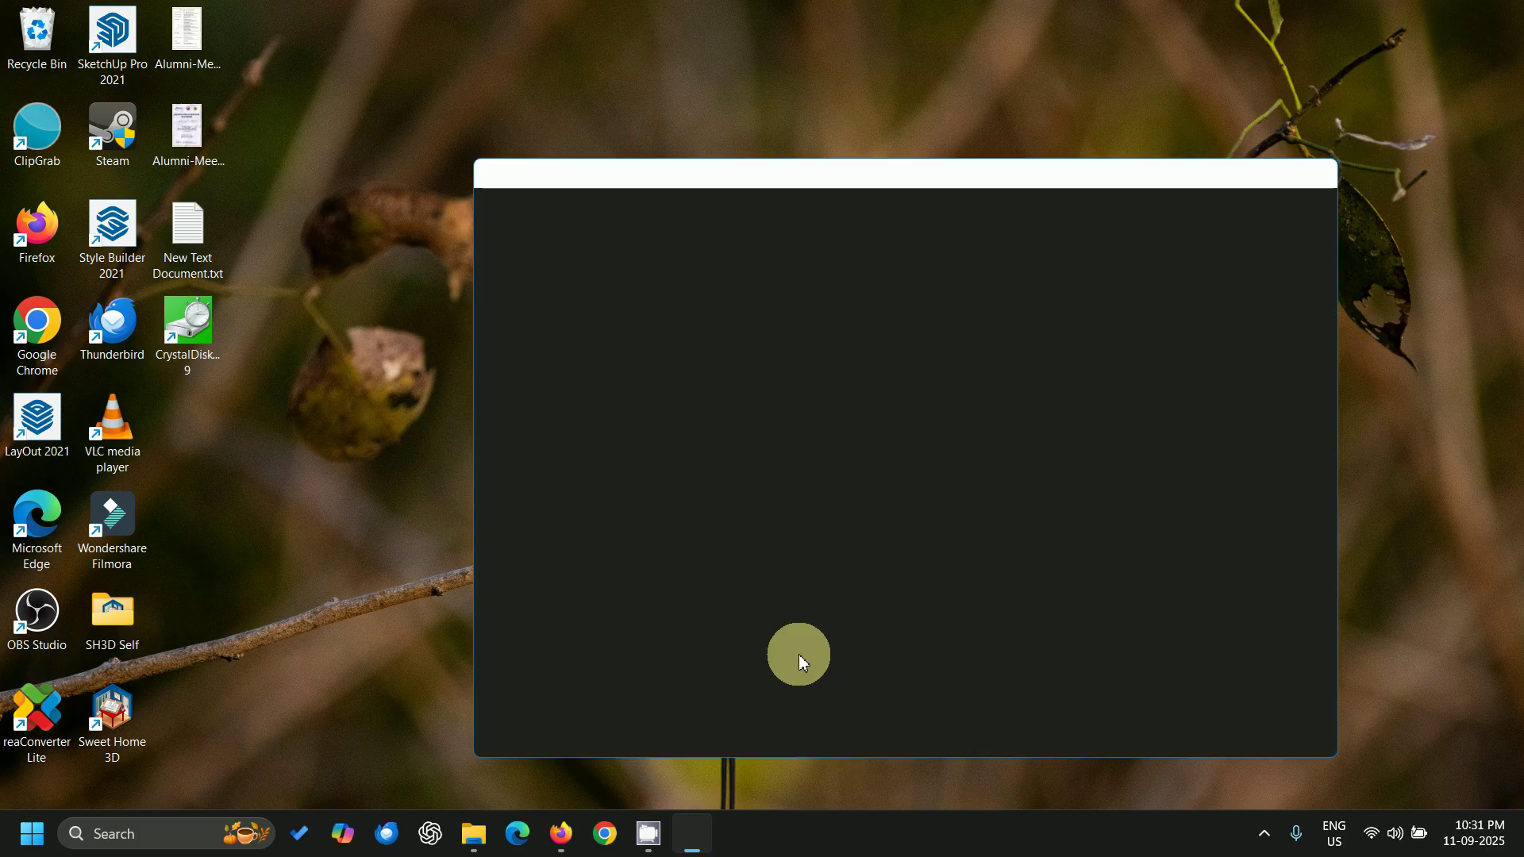
left_click(1266, 174)
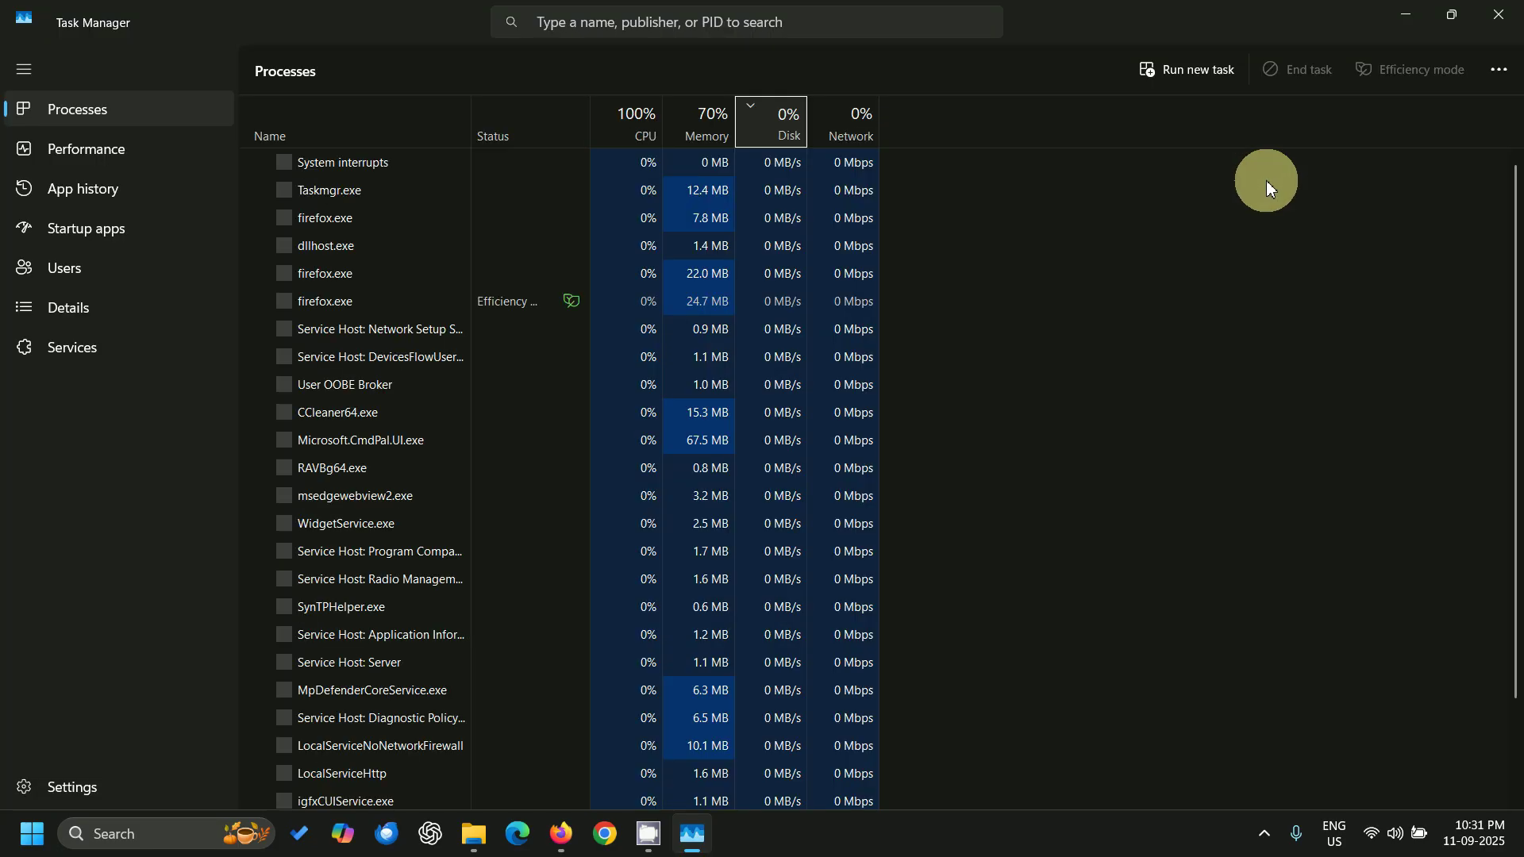
left_click(787, 134)
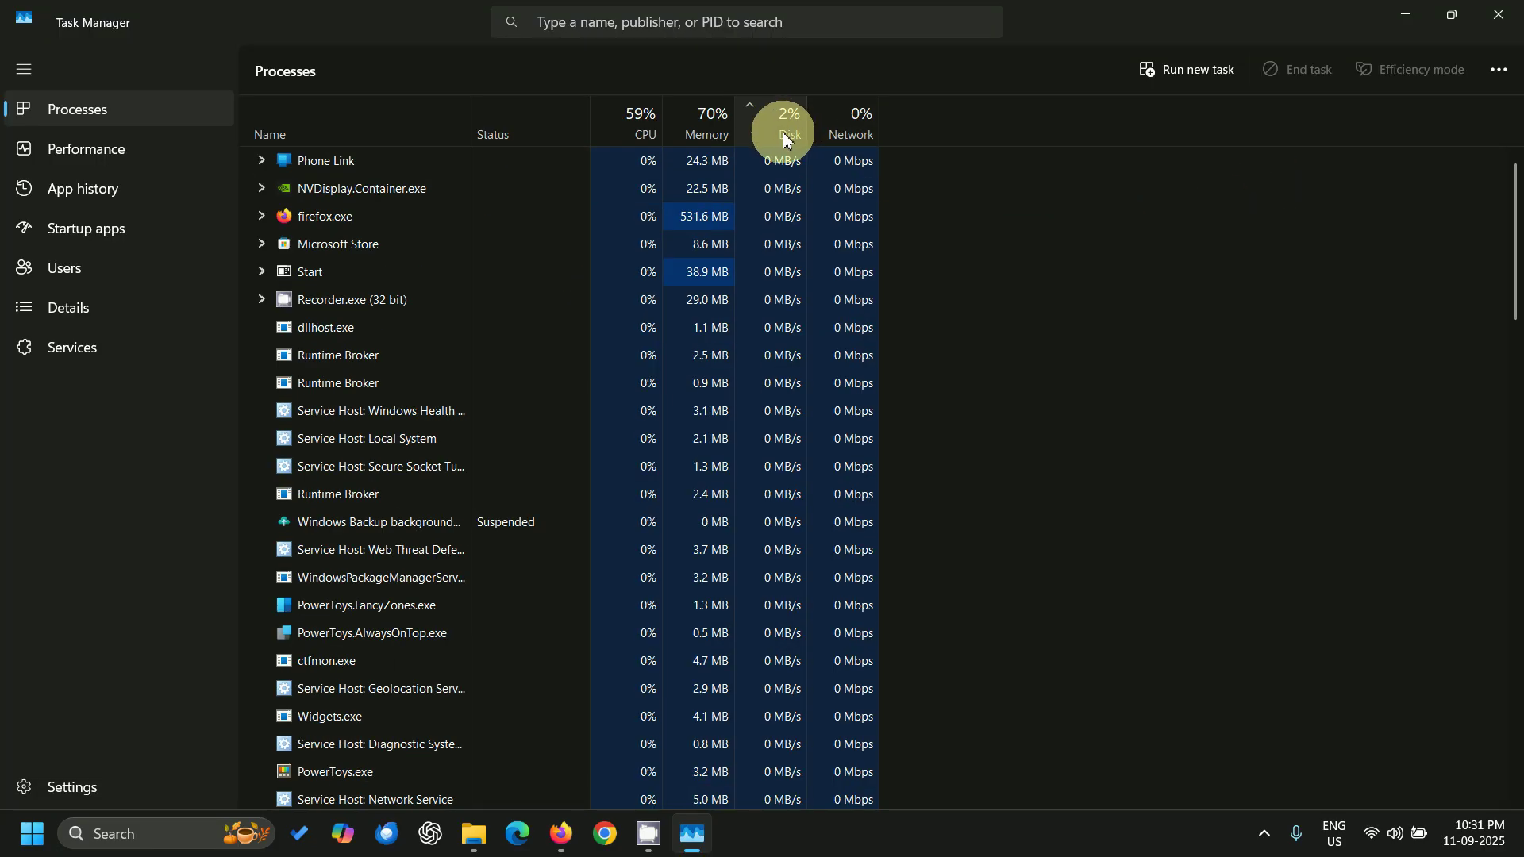
left_click(785, 134)
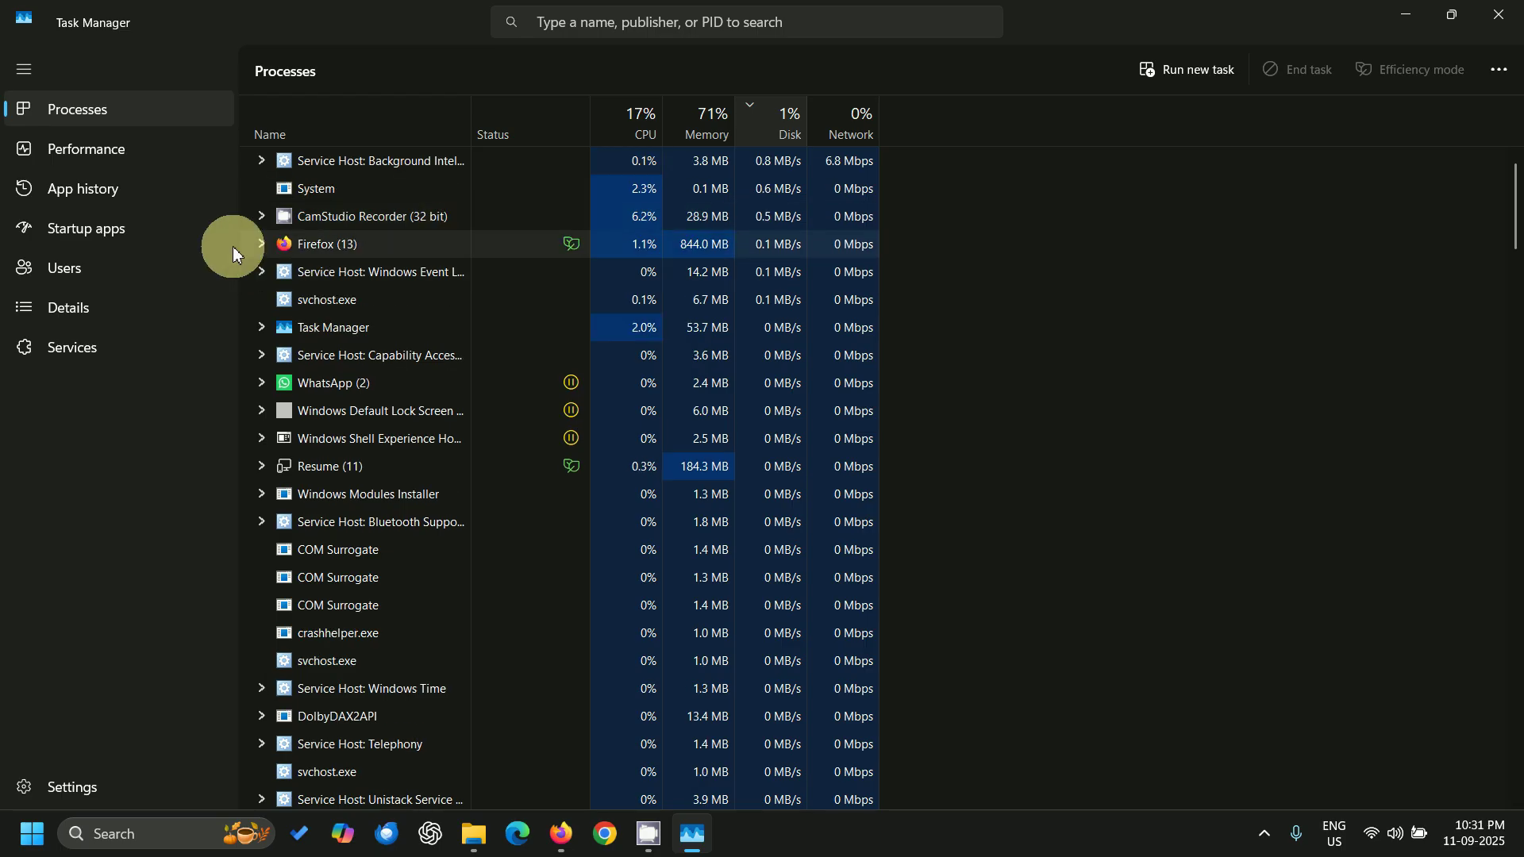
Compare the performance graphs of Disk 1 (D: E:) and Disk 0 (C:) in Task Manager
left_click(113, 156)
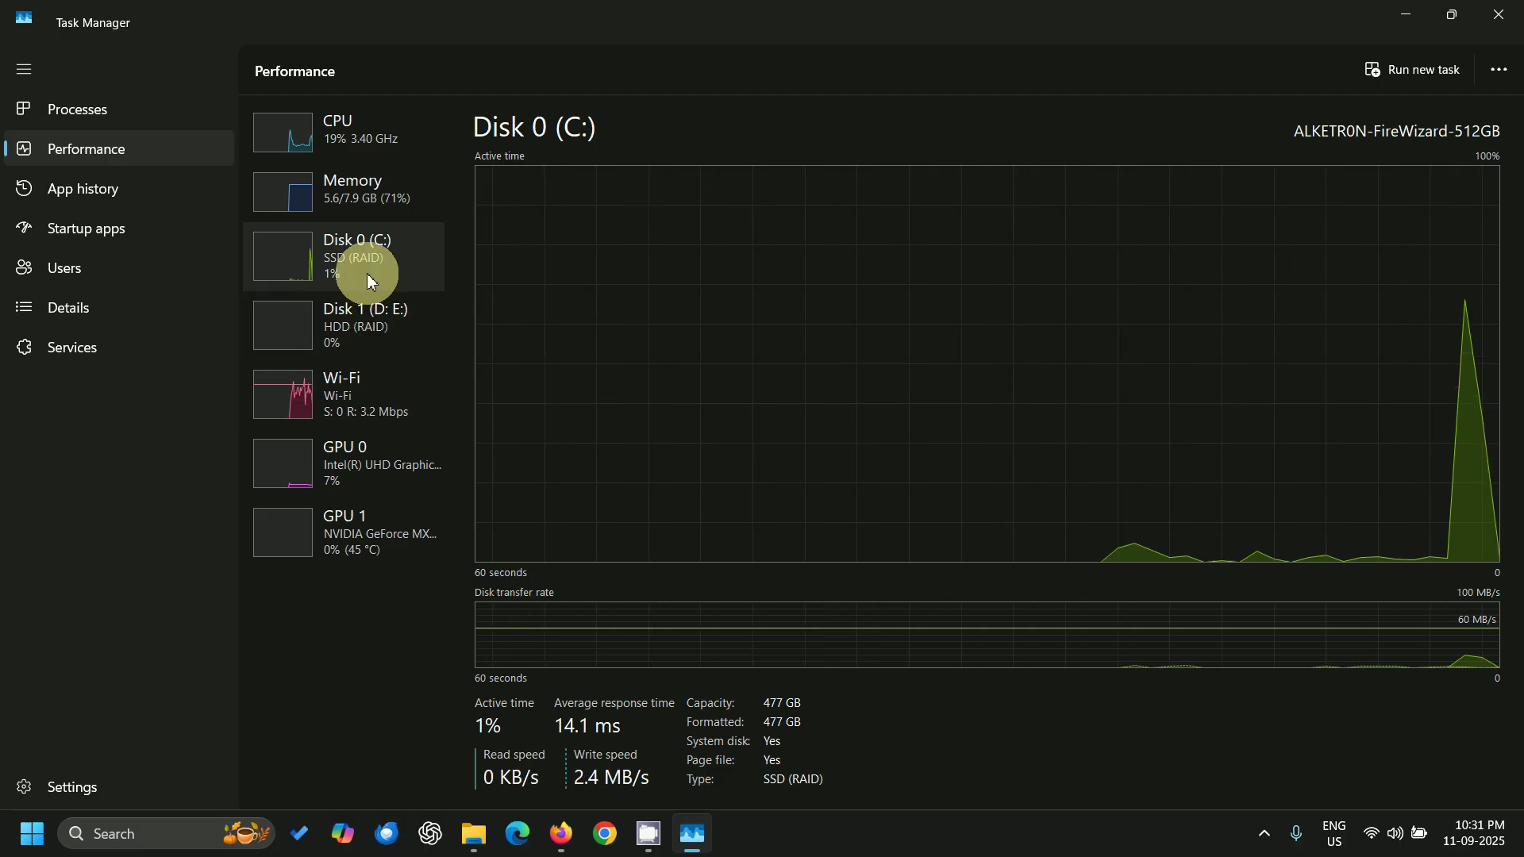
left_click(340, 319)
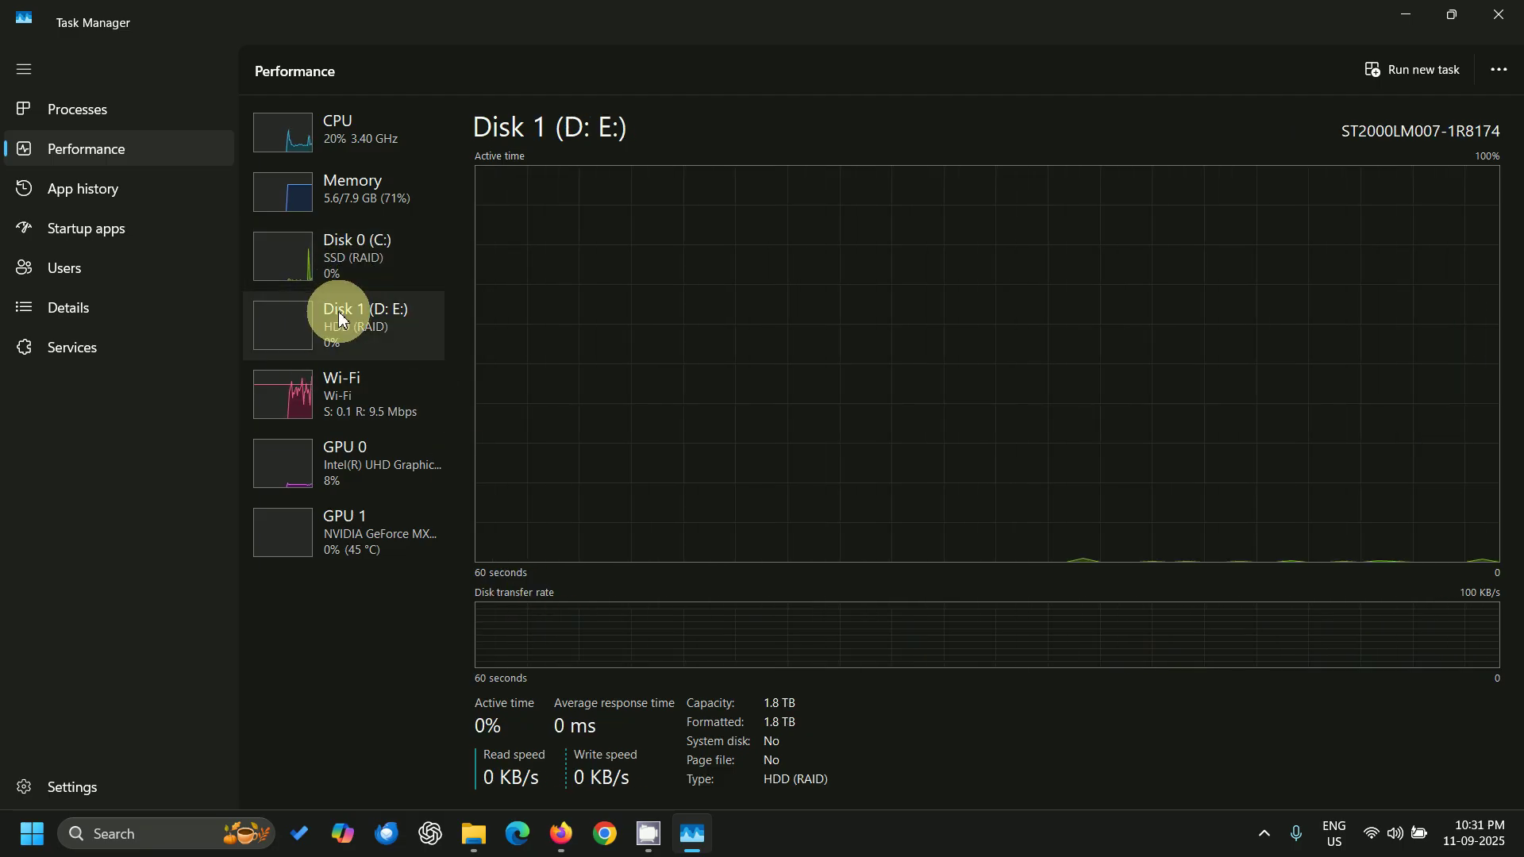
left_click(347, 264)
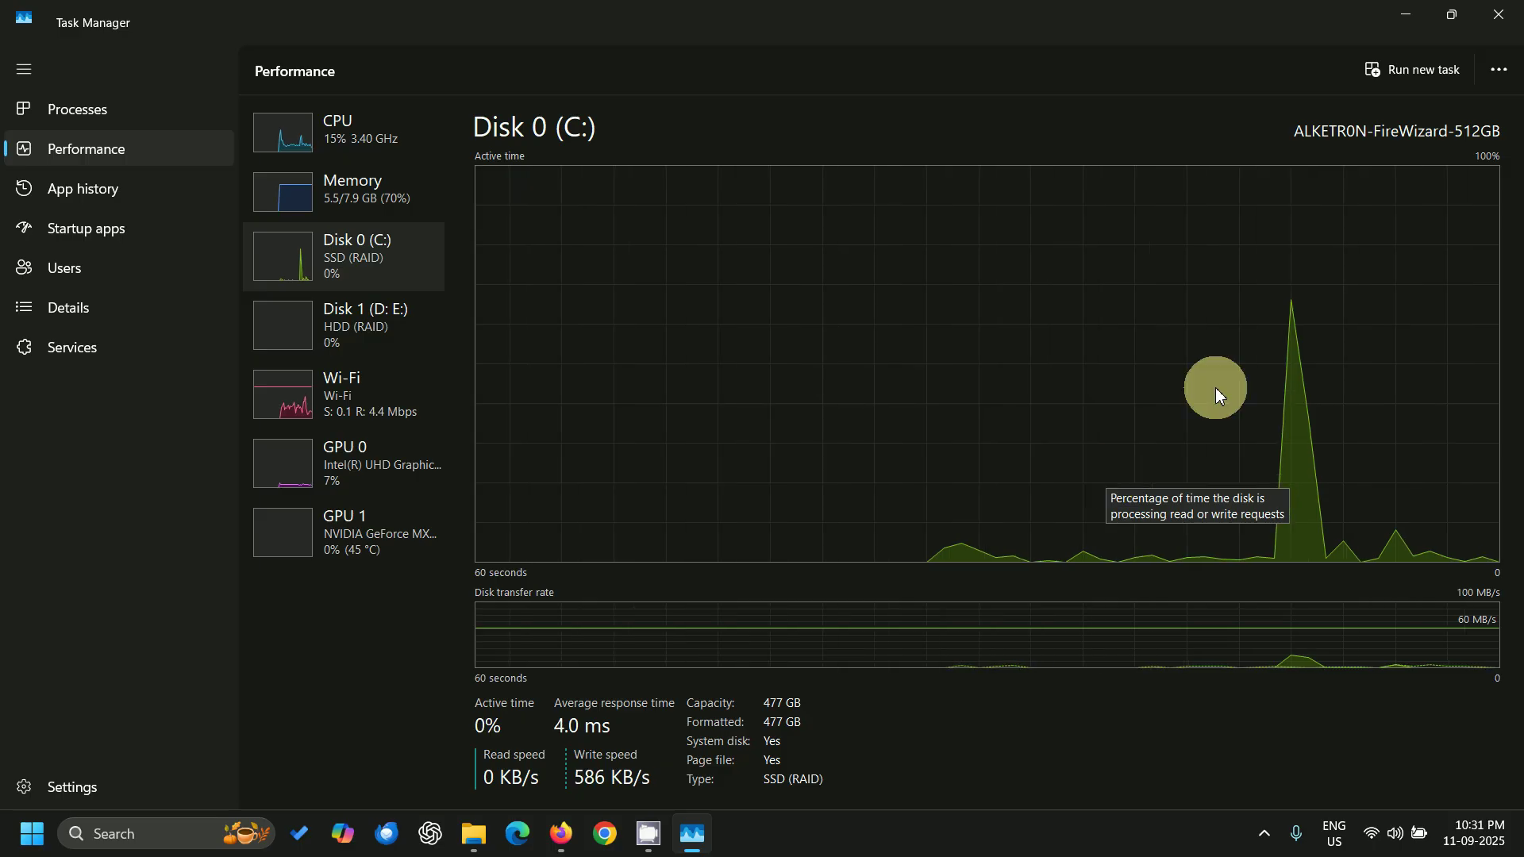
Open Resource Monitor in place of Task Manager, examine the maximized, enlarged Disk Activity list, and close it
left_click(1498, 69)
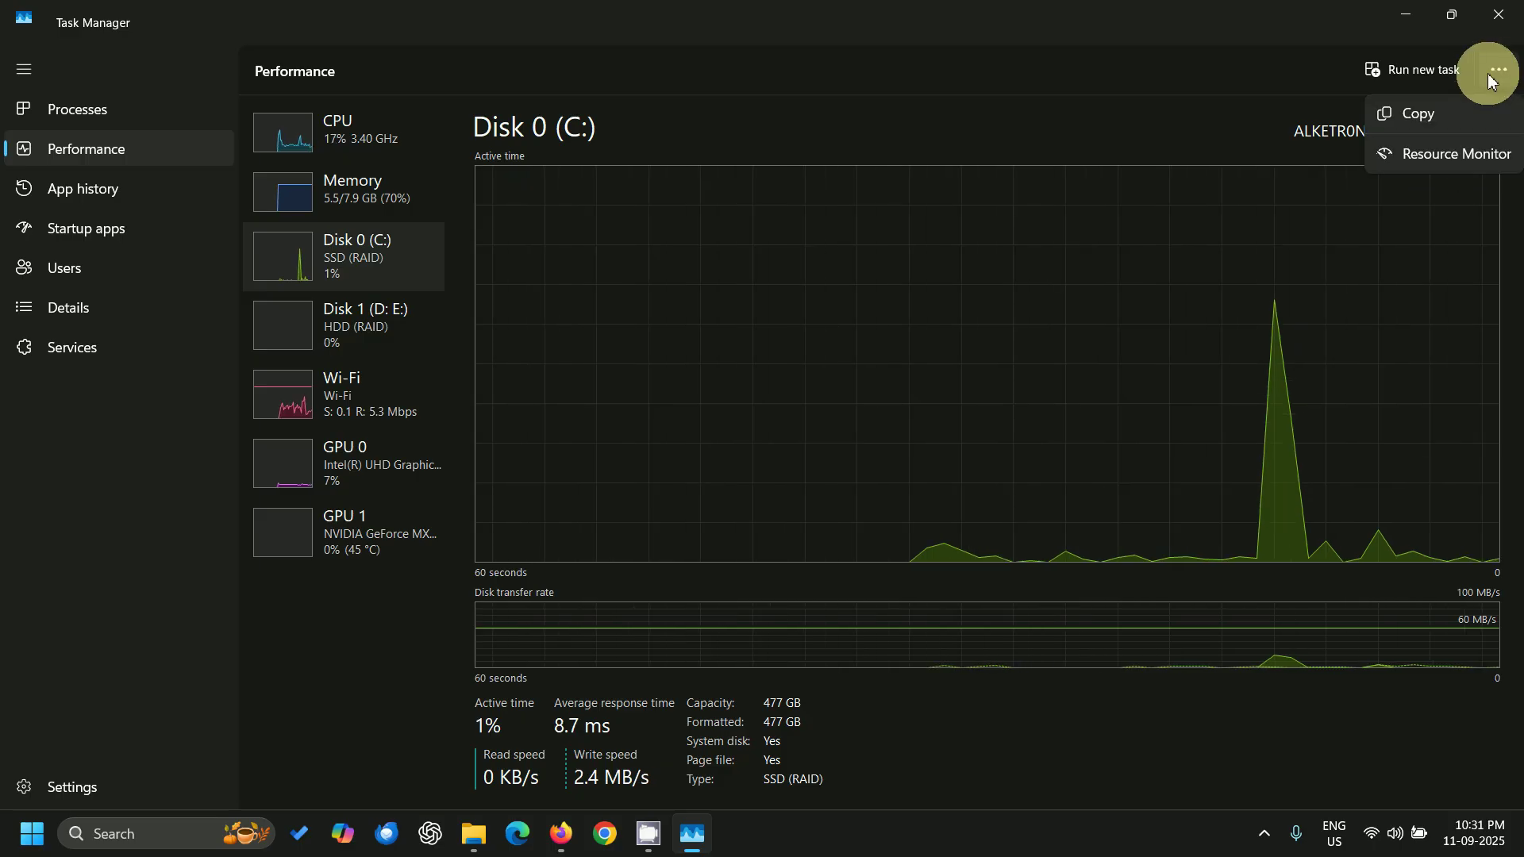
left_click(1443, 158)
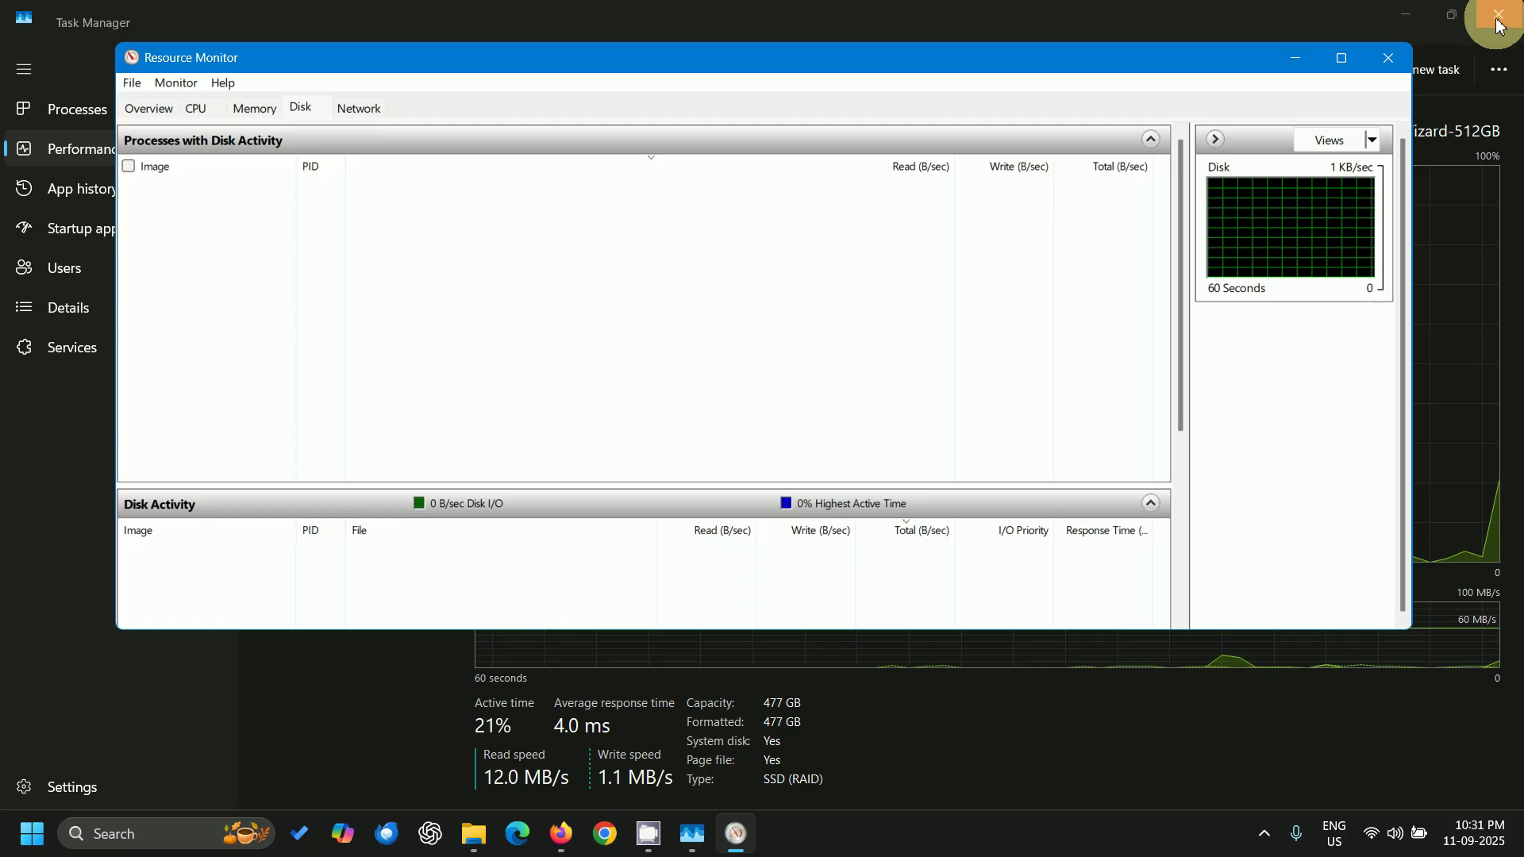
left_click(1498, 24)
left_click(1342, 58)
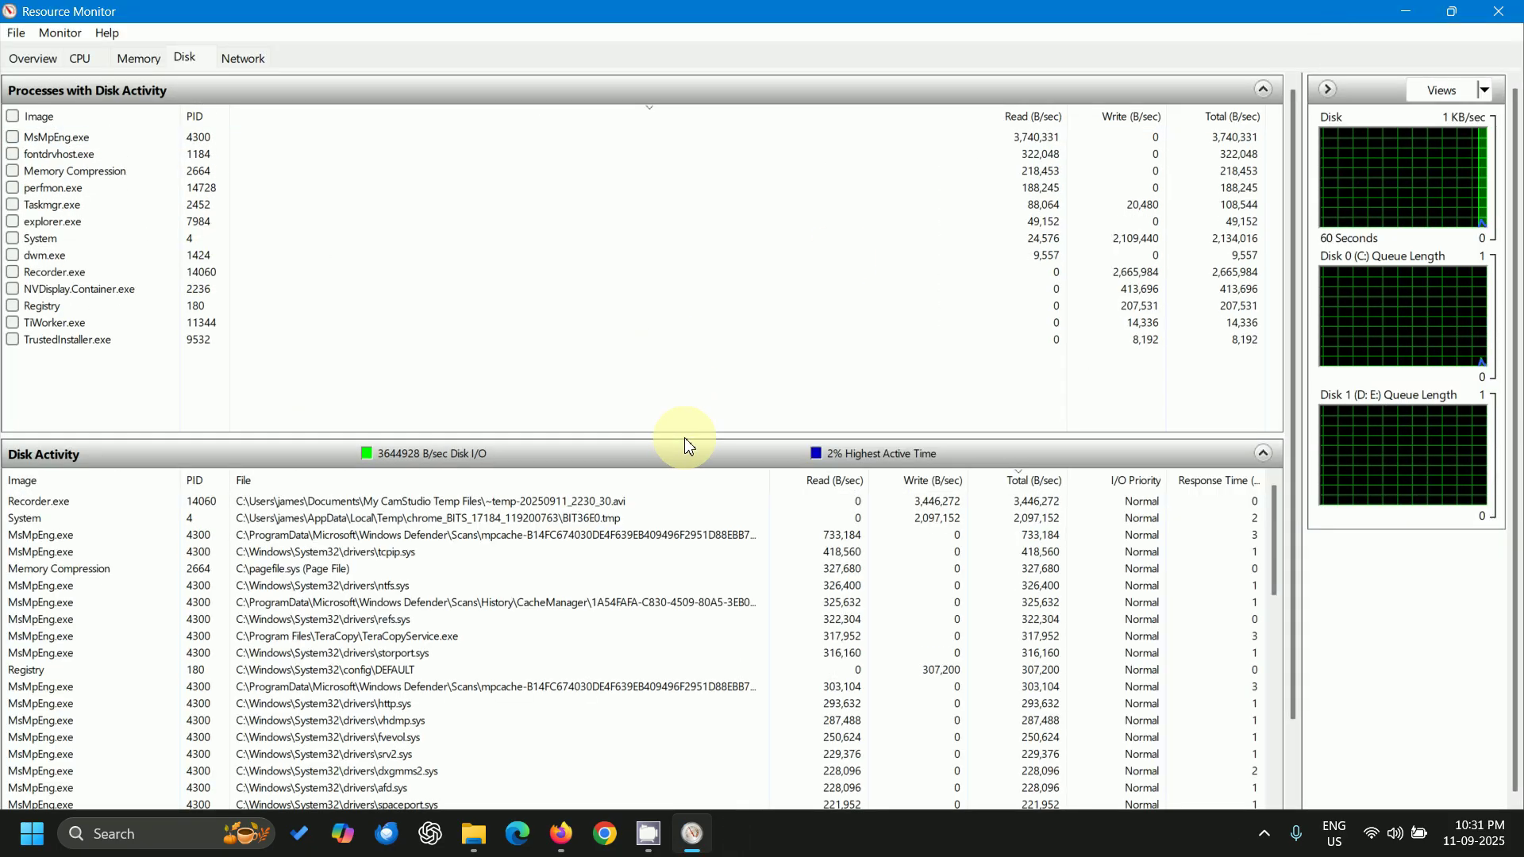
left_click_drag(689, 443, 698, 383)
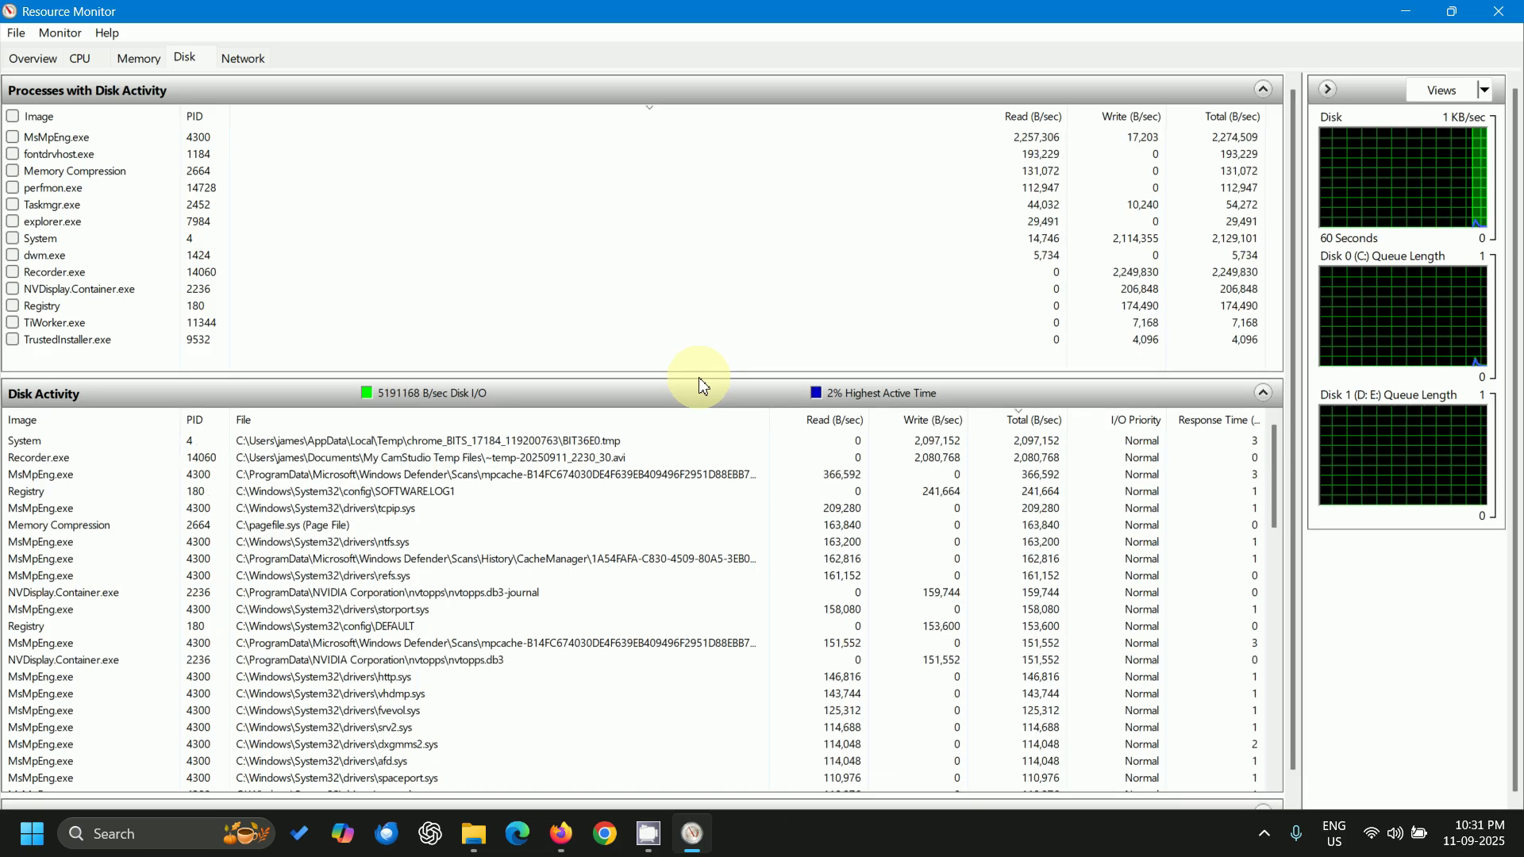
left_click(1508, 15)
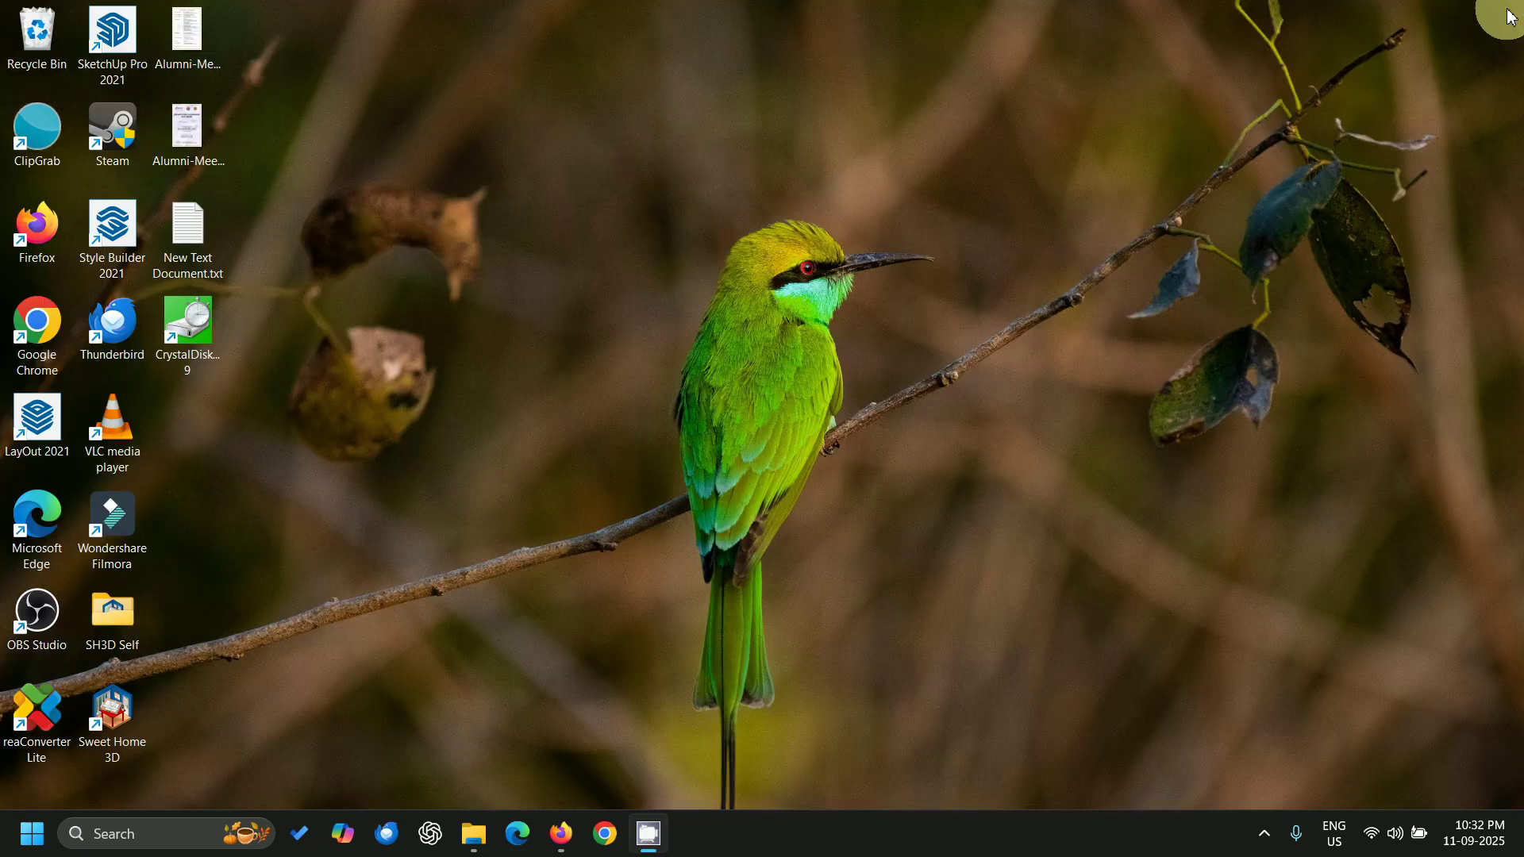
Switch to Firefox and highlight the name CrystalDiskMark in the page's About heading
left_click(562, 832)
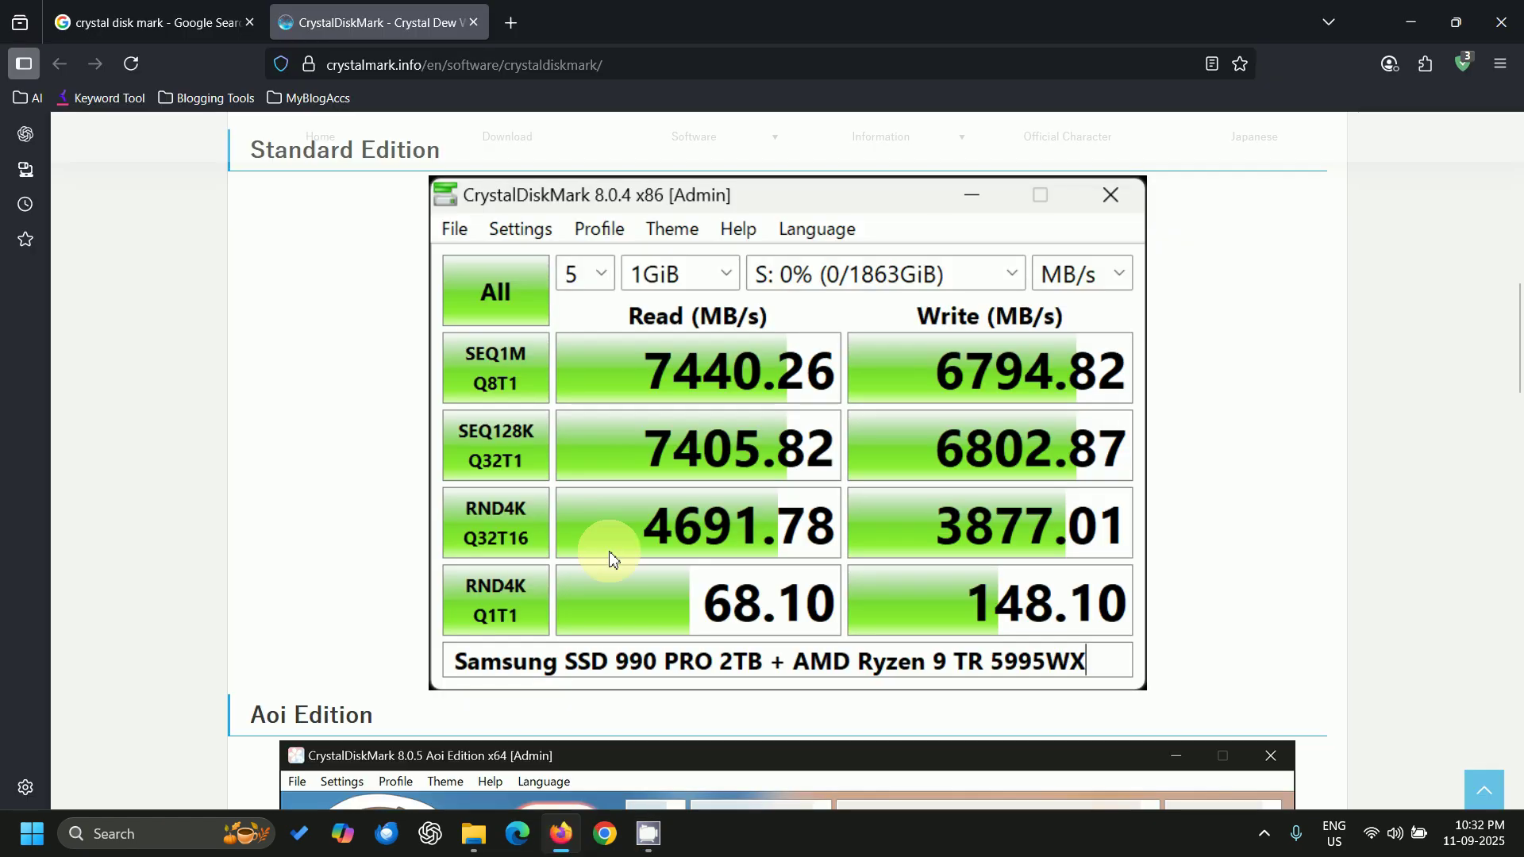
scroll(612, 537, "up", 5)
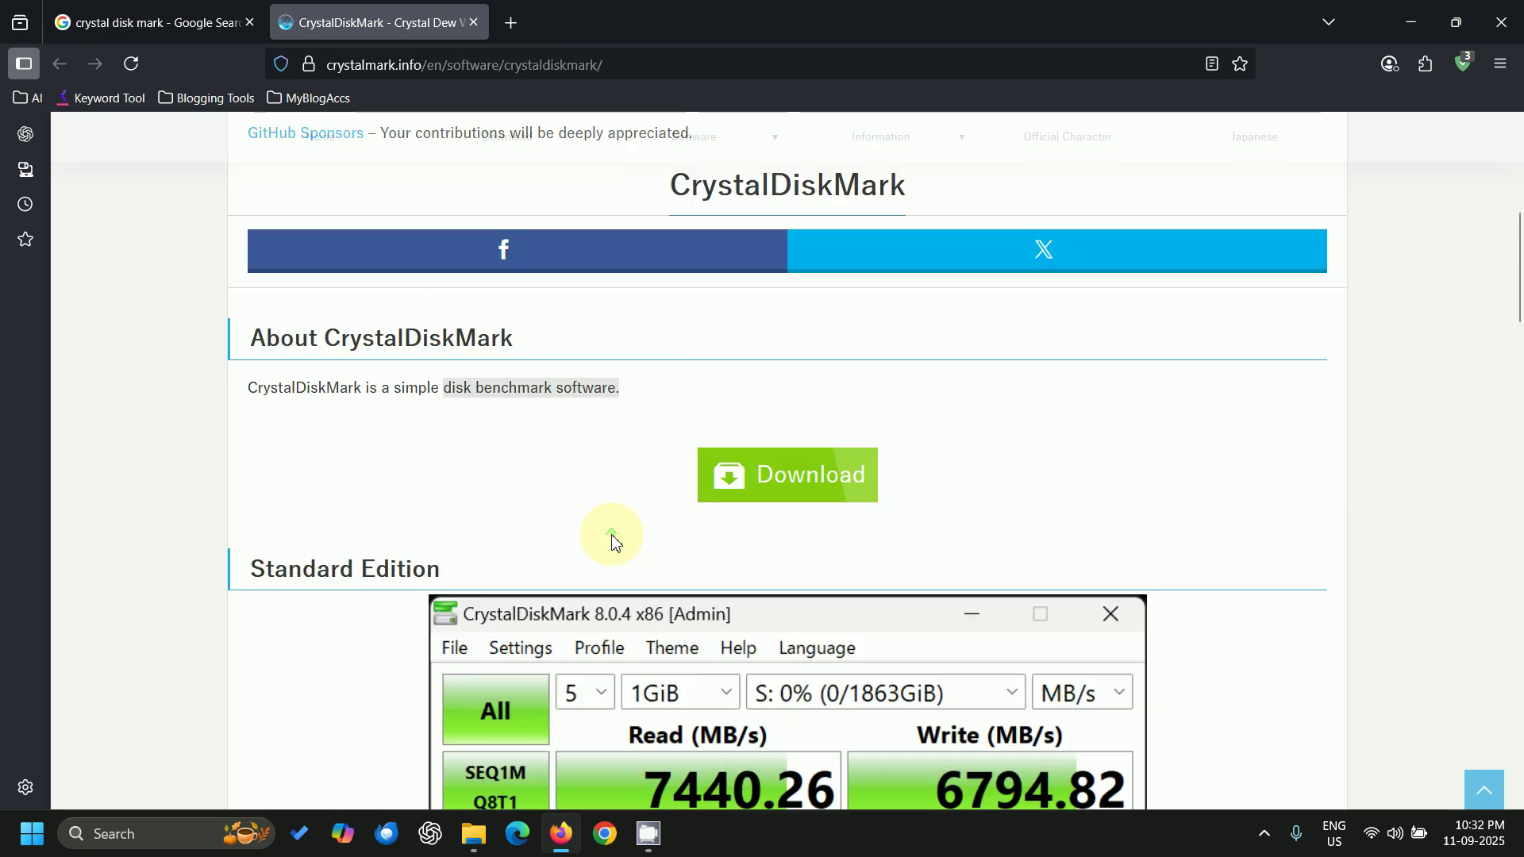
double_click(420, 352)
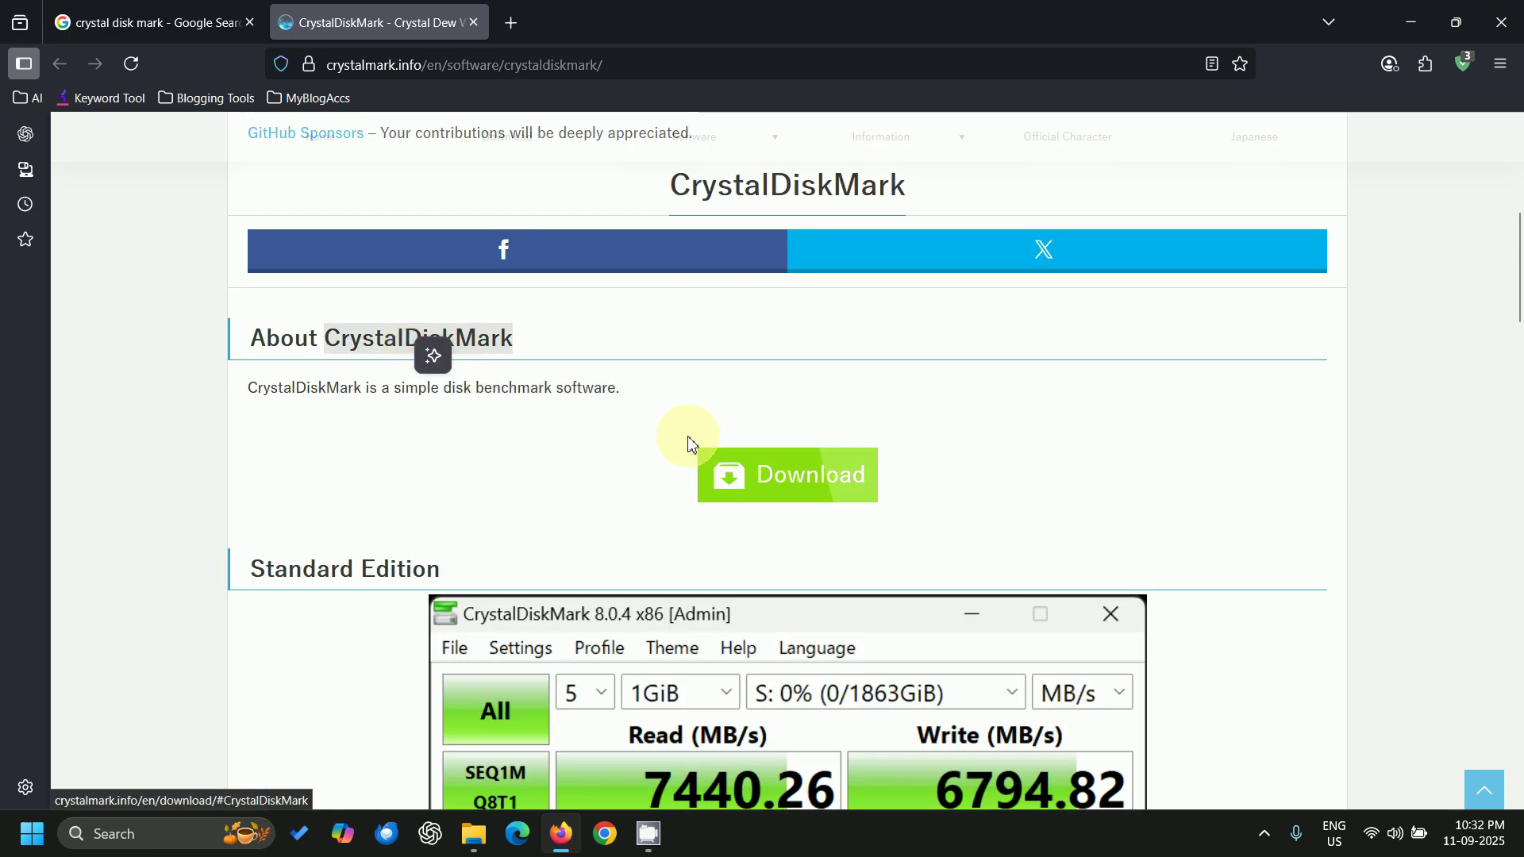
Show the Google results for "crystal disk mark" and close that search tab
left_click(194, 23)
left_click_drag(368, 162, 221, 161)
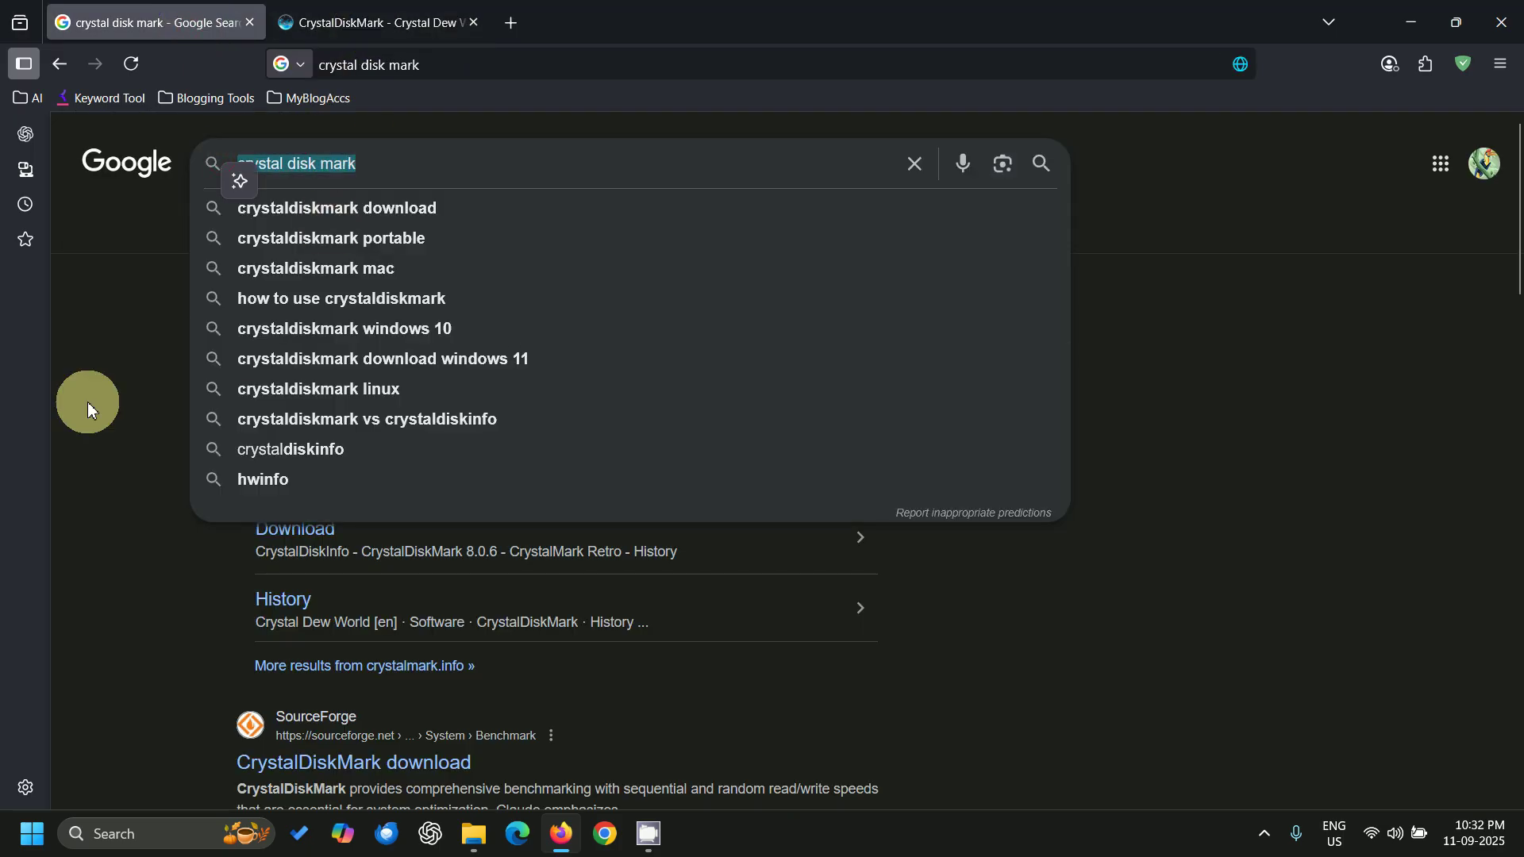
left_click(88, 402)
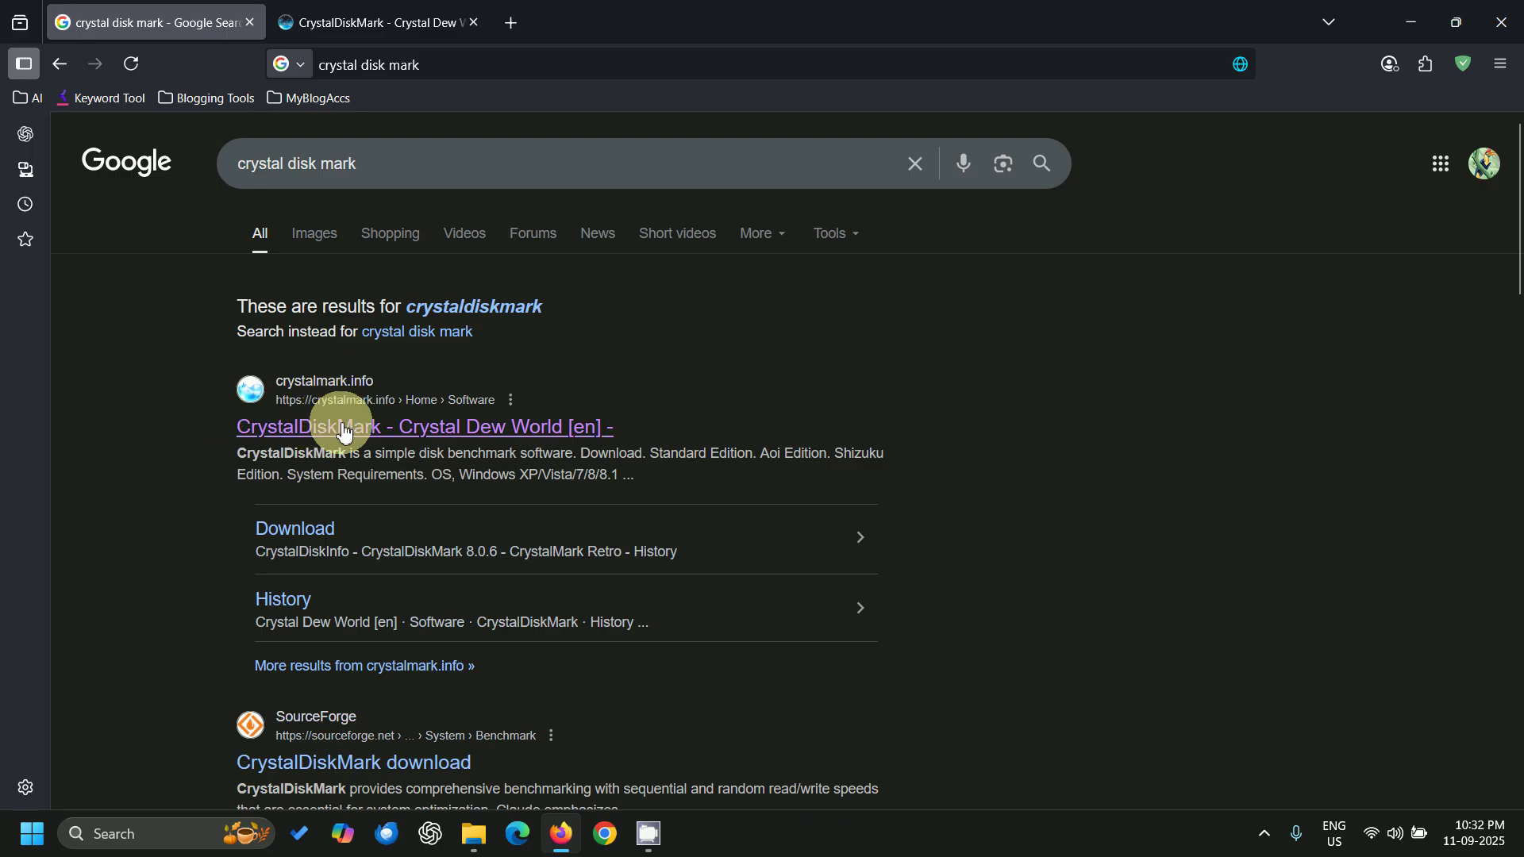
left_click(251, 24)
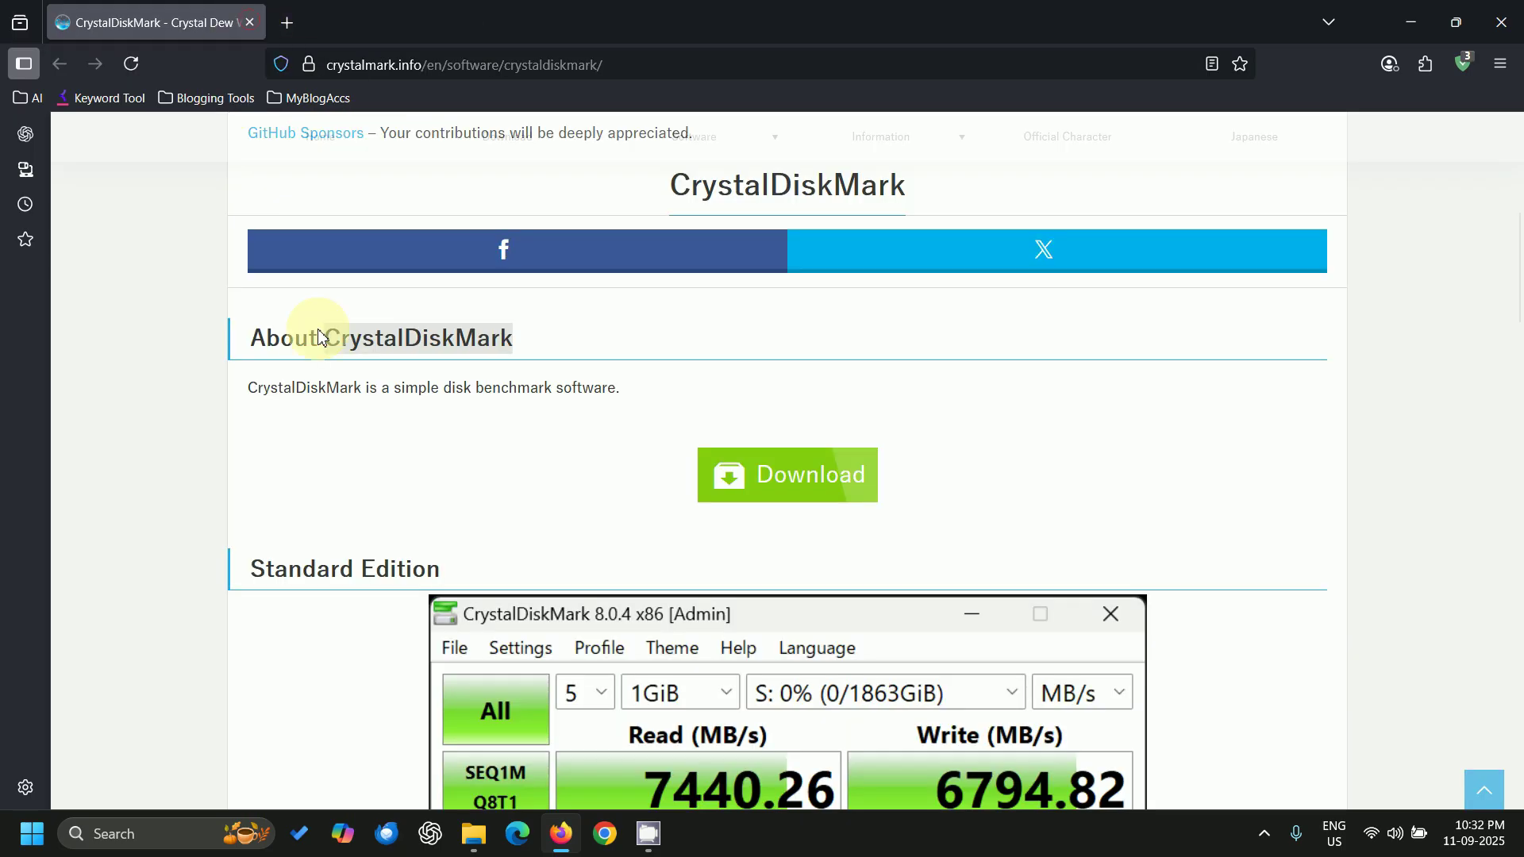
Examine the CrystalDiskMark page's download options, Standard, Aoi and Shizuku editions and system requirements, and close the browser
scroll(420, 490, "up", 5)
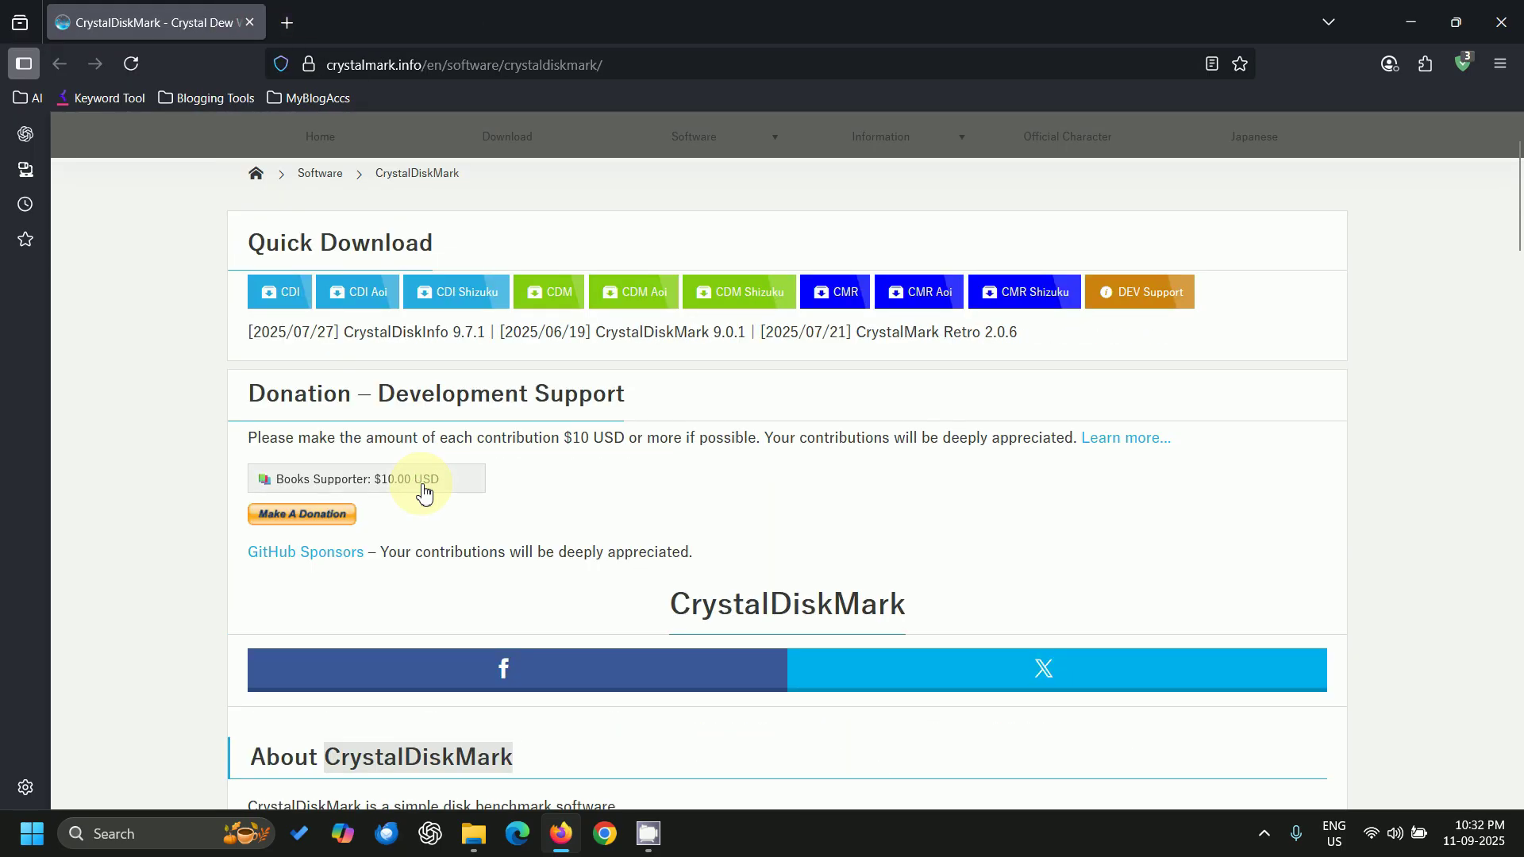
scroll(424, 490, "down", 6)
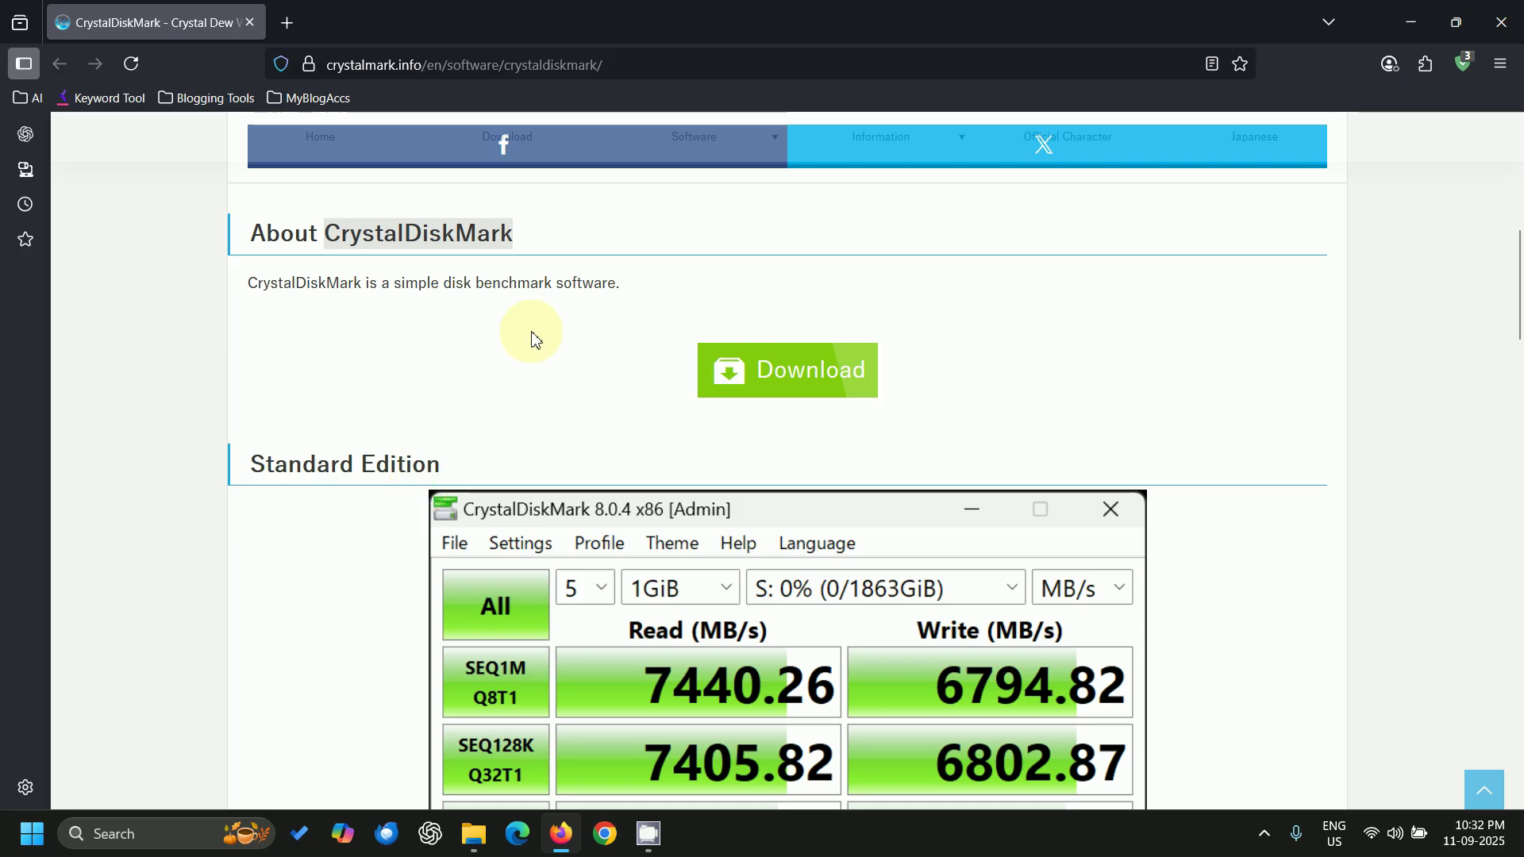
scroll(532, 366, "down", 4)
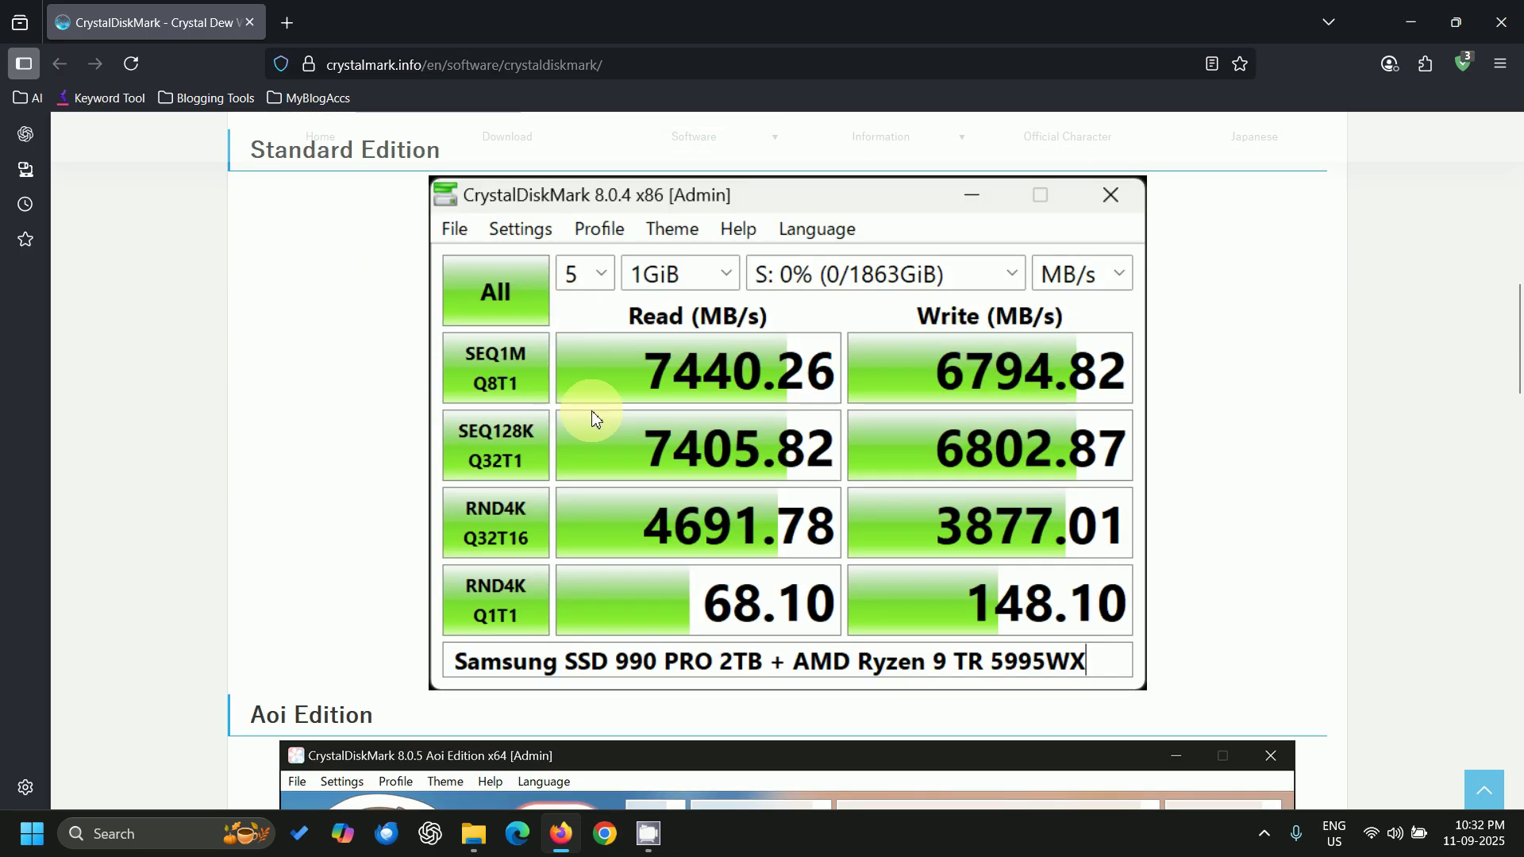
scroll(592, 417, "down", 5)
scroll(593, 421, "down", 8)
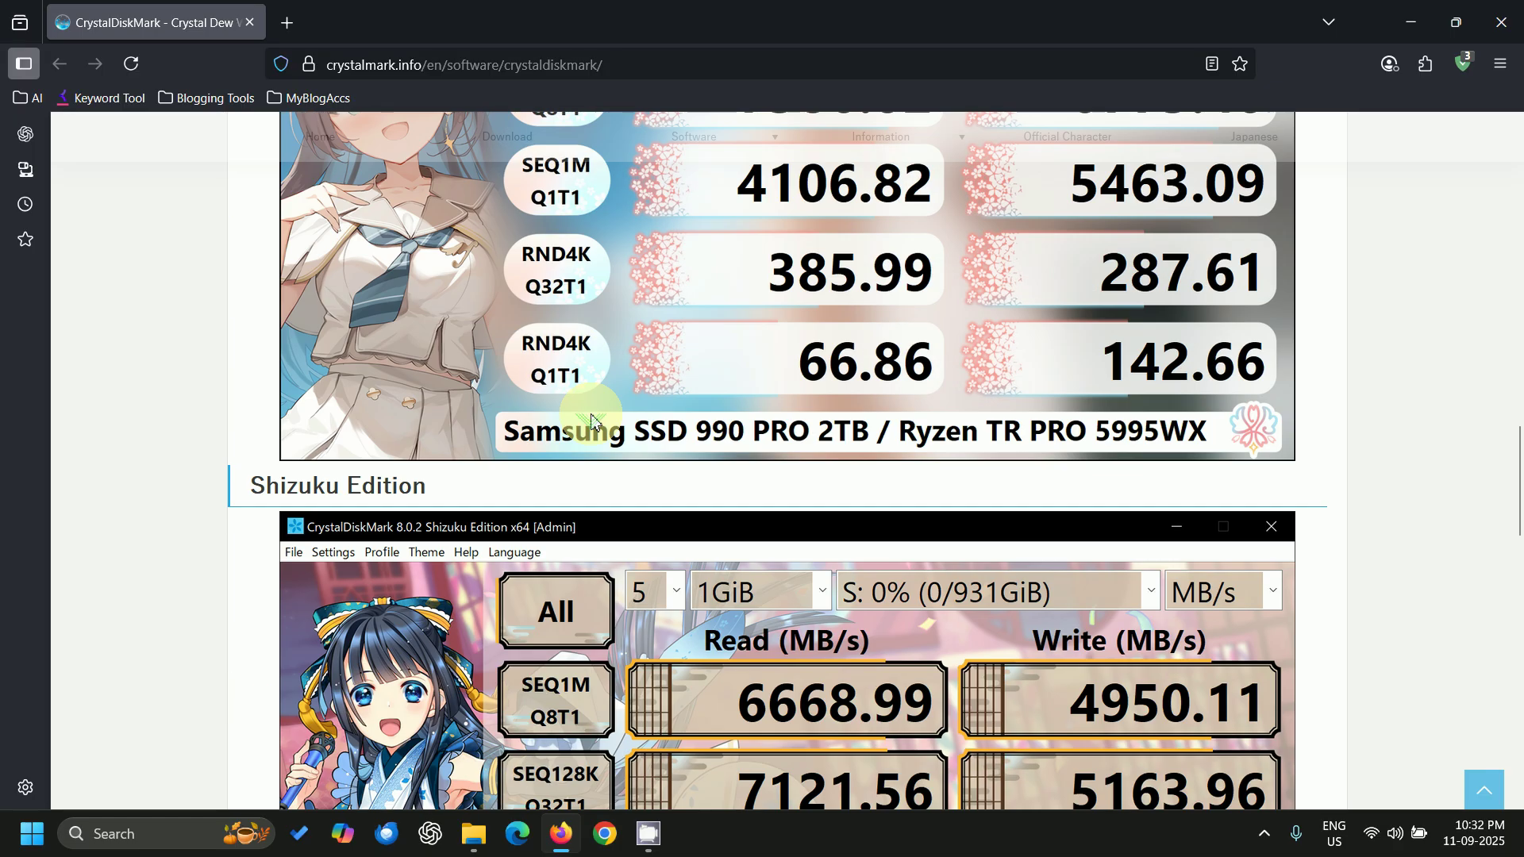
scroll(592, 420, "down", 1)
scroll(593, 422, "down", 4)
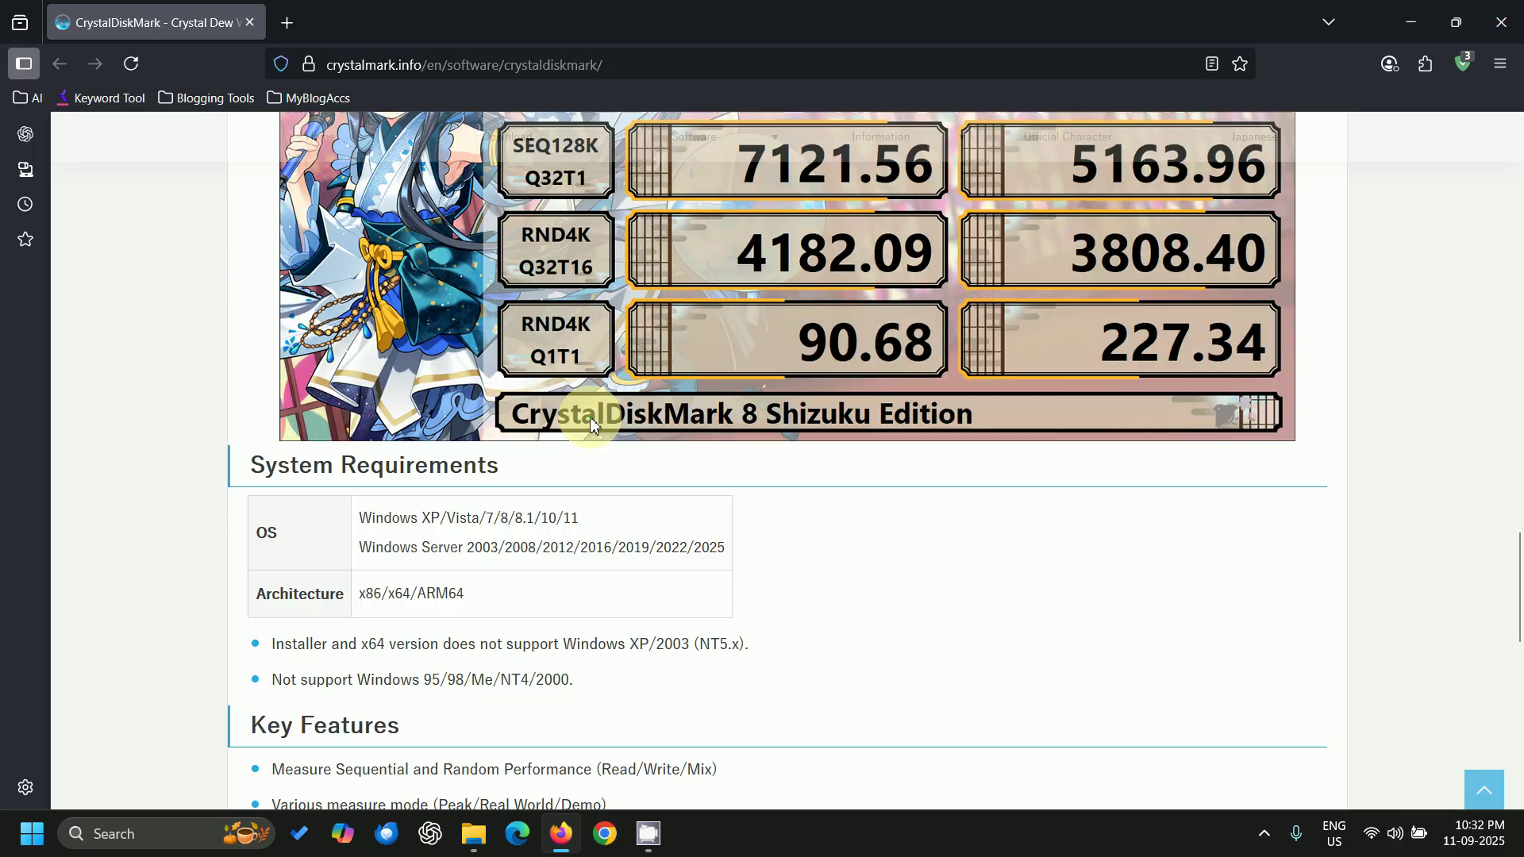
scroll(589, 421, "up", 9)
scroll(589, 417, "up", 8)
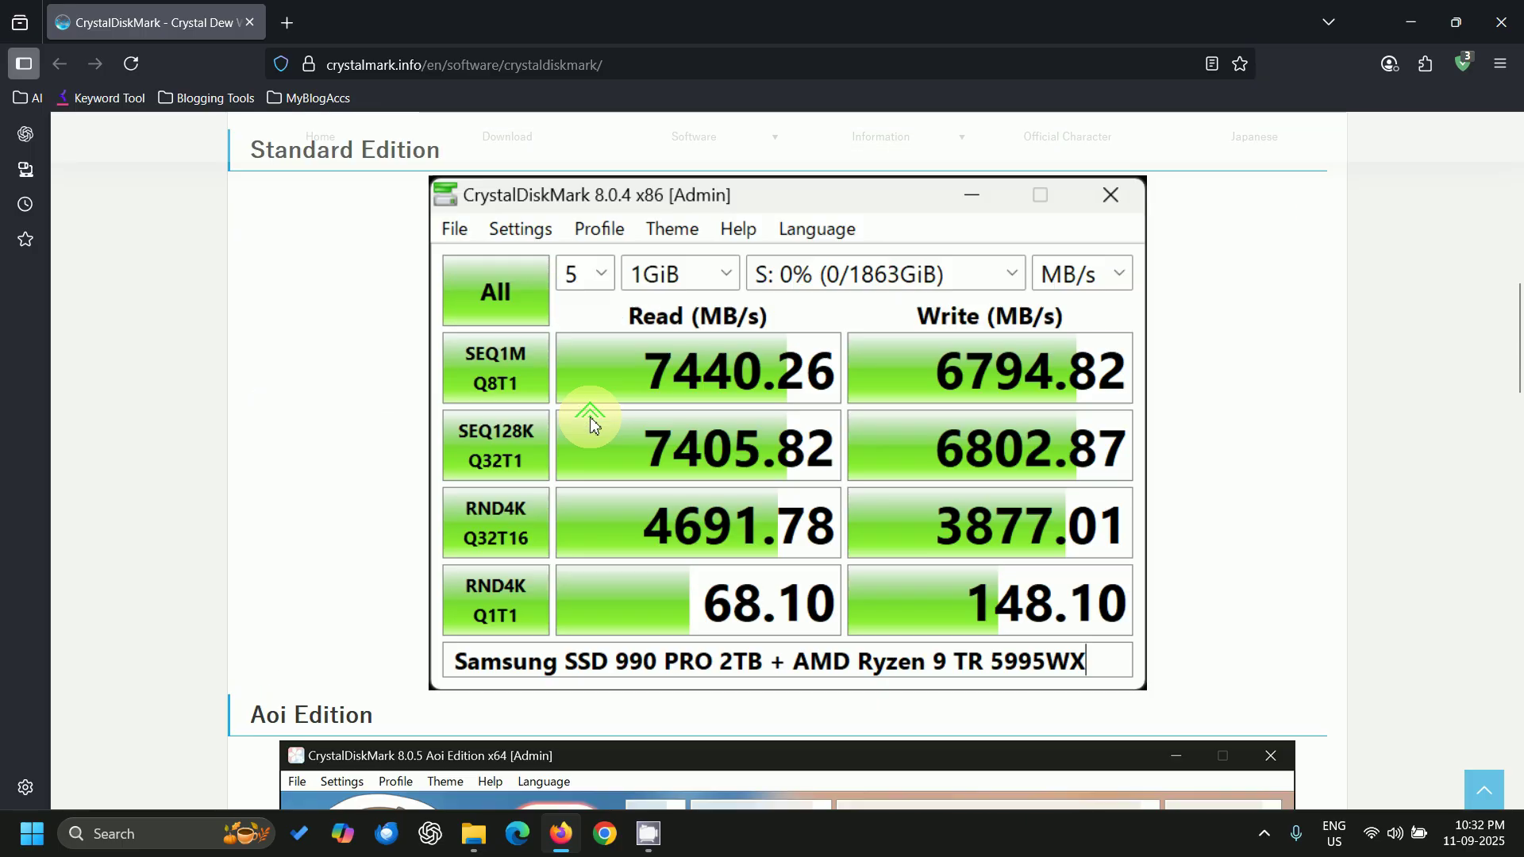
scroll(589, 416, "down", 1)
left_click(1497, 31)
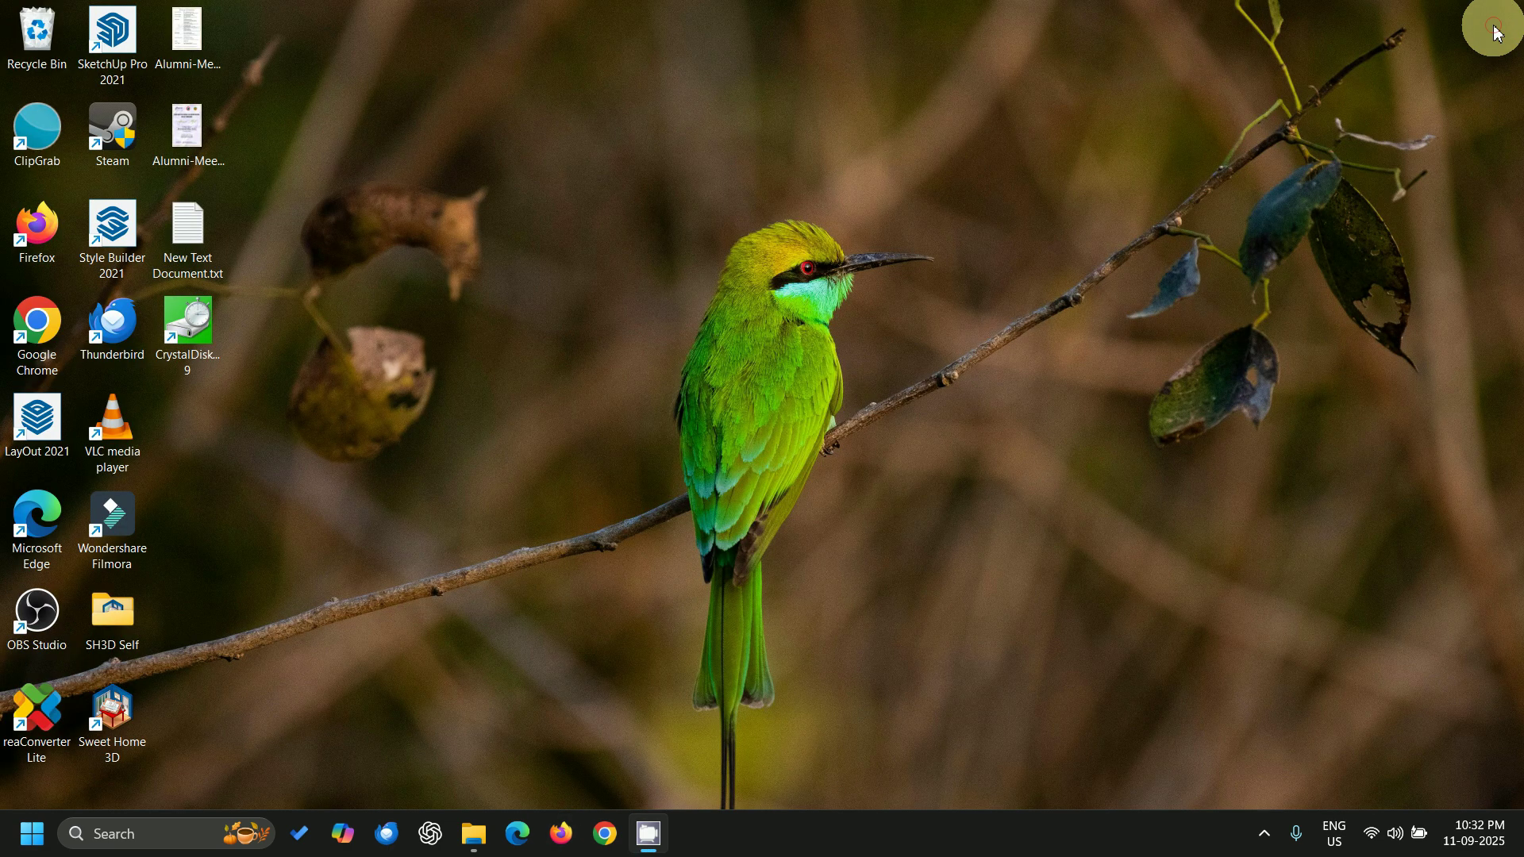
Open CrystalDiskMark_20250911221715.png from the Downloads folder in a maximized viewer and browse through the next two benchmark screenshots
left_click(476, 838)
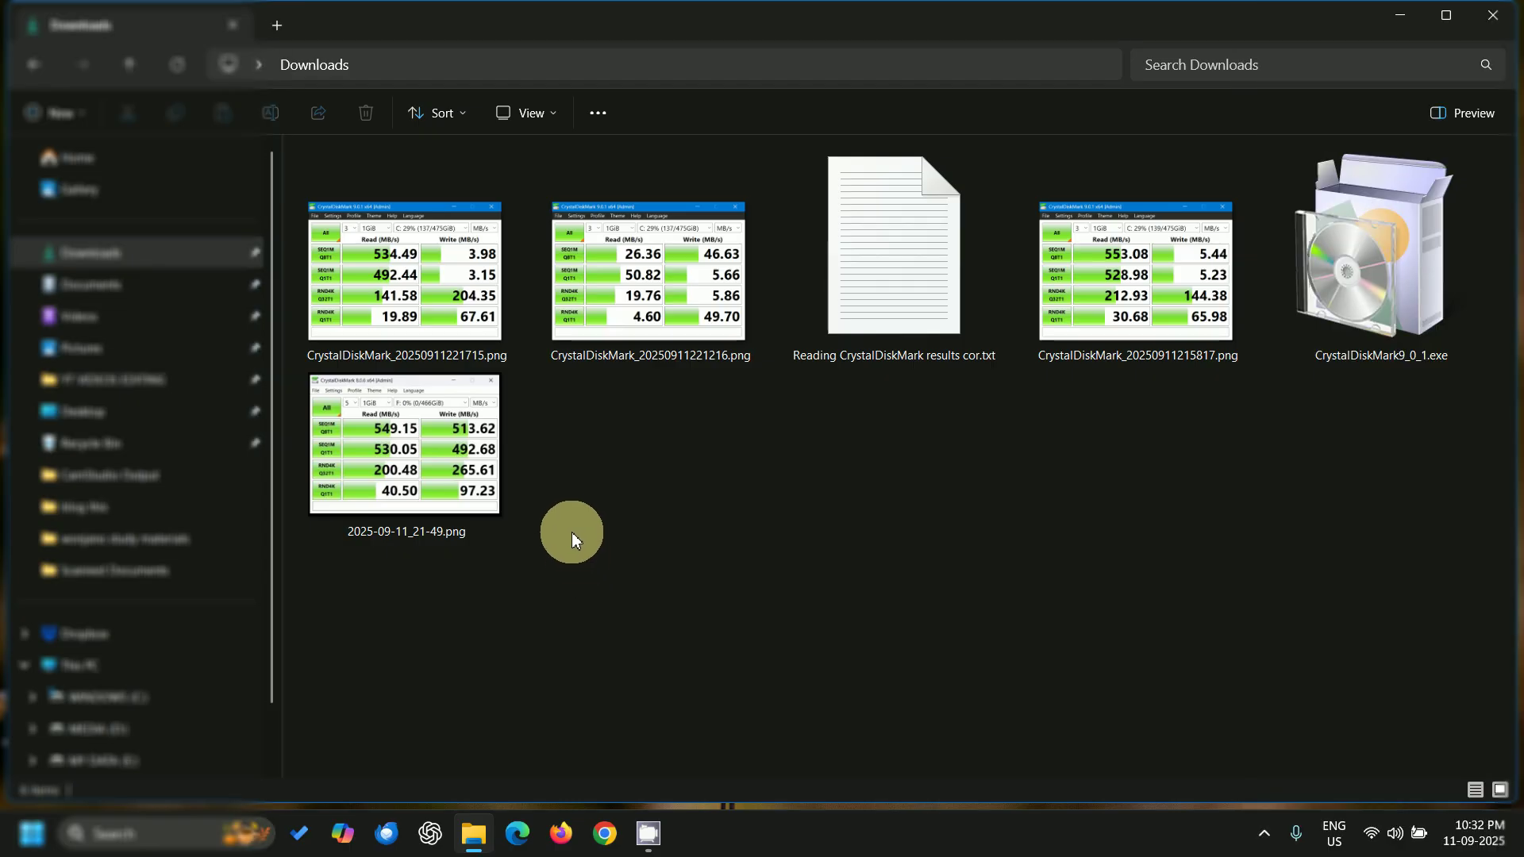
left_click(435, 312)
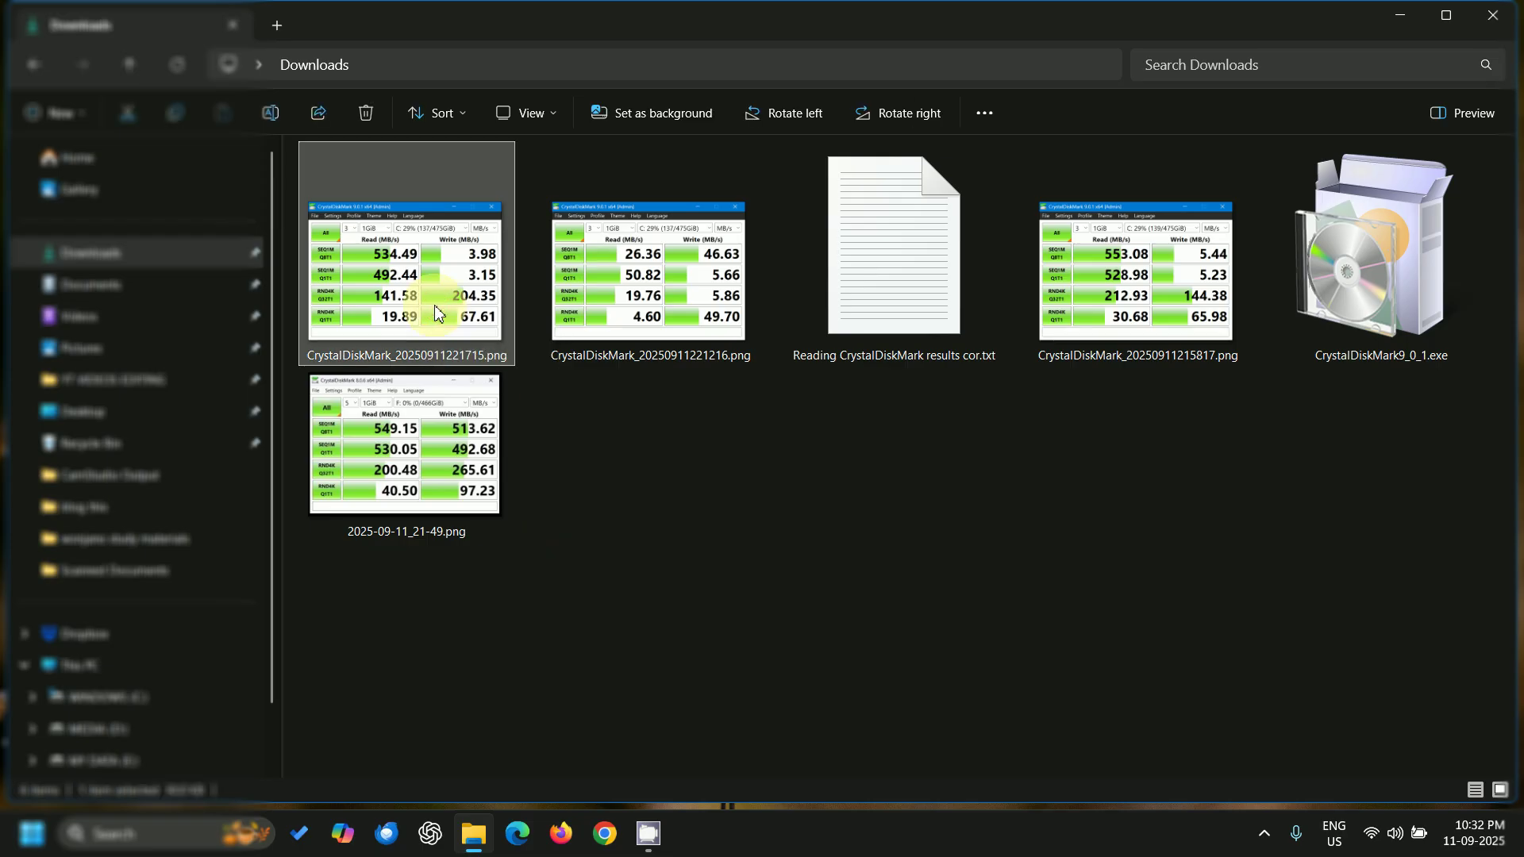
double_click(435, 312)
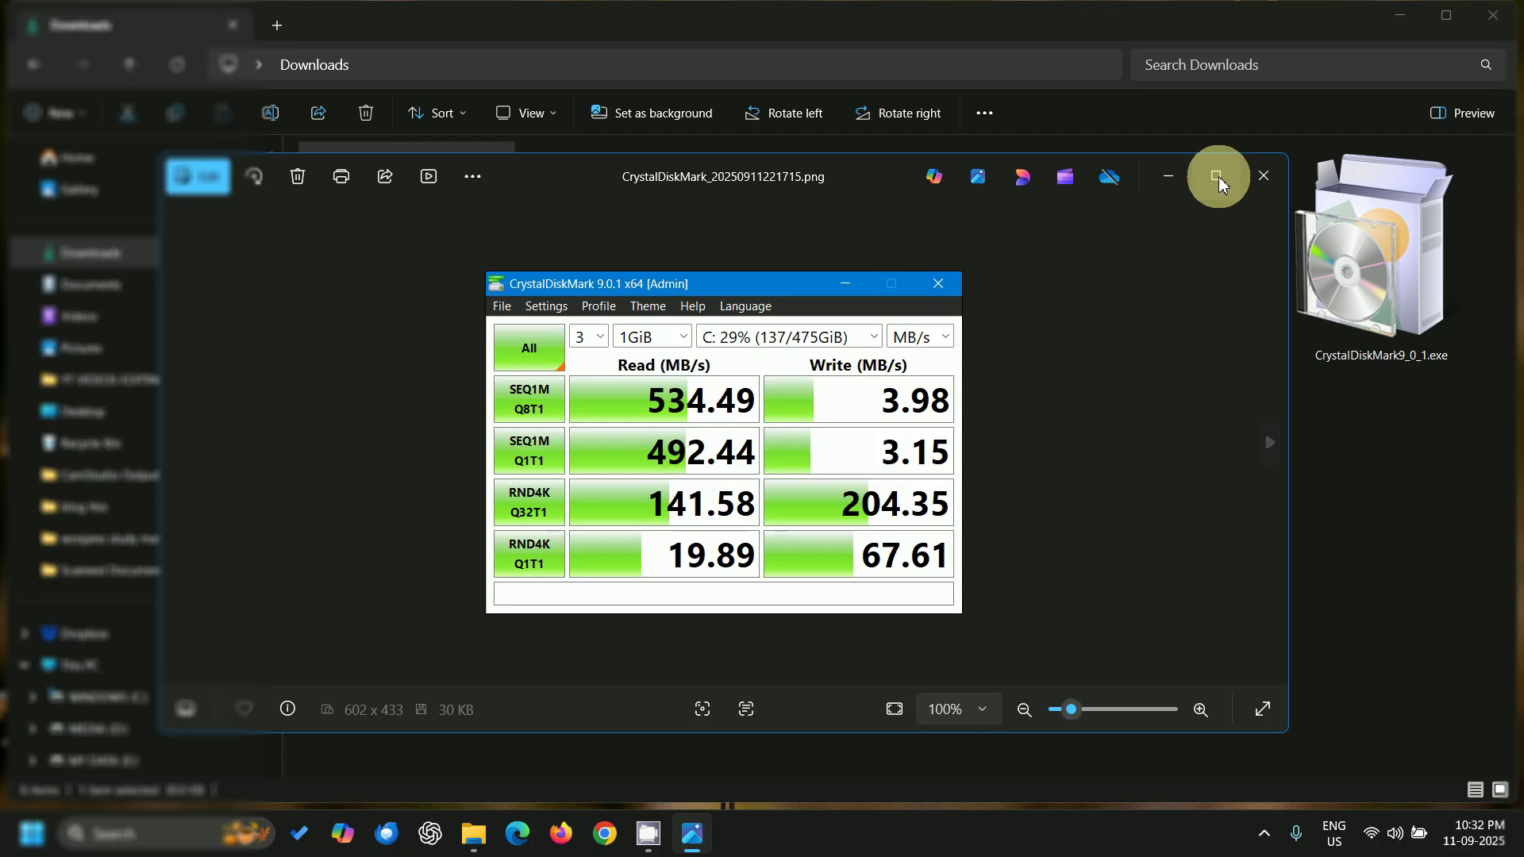
left_click(1218, 177)
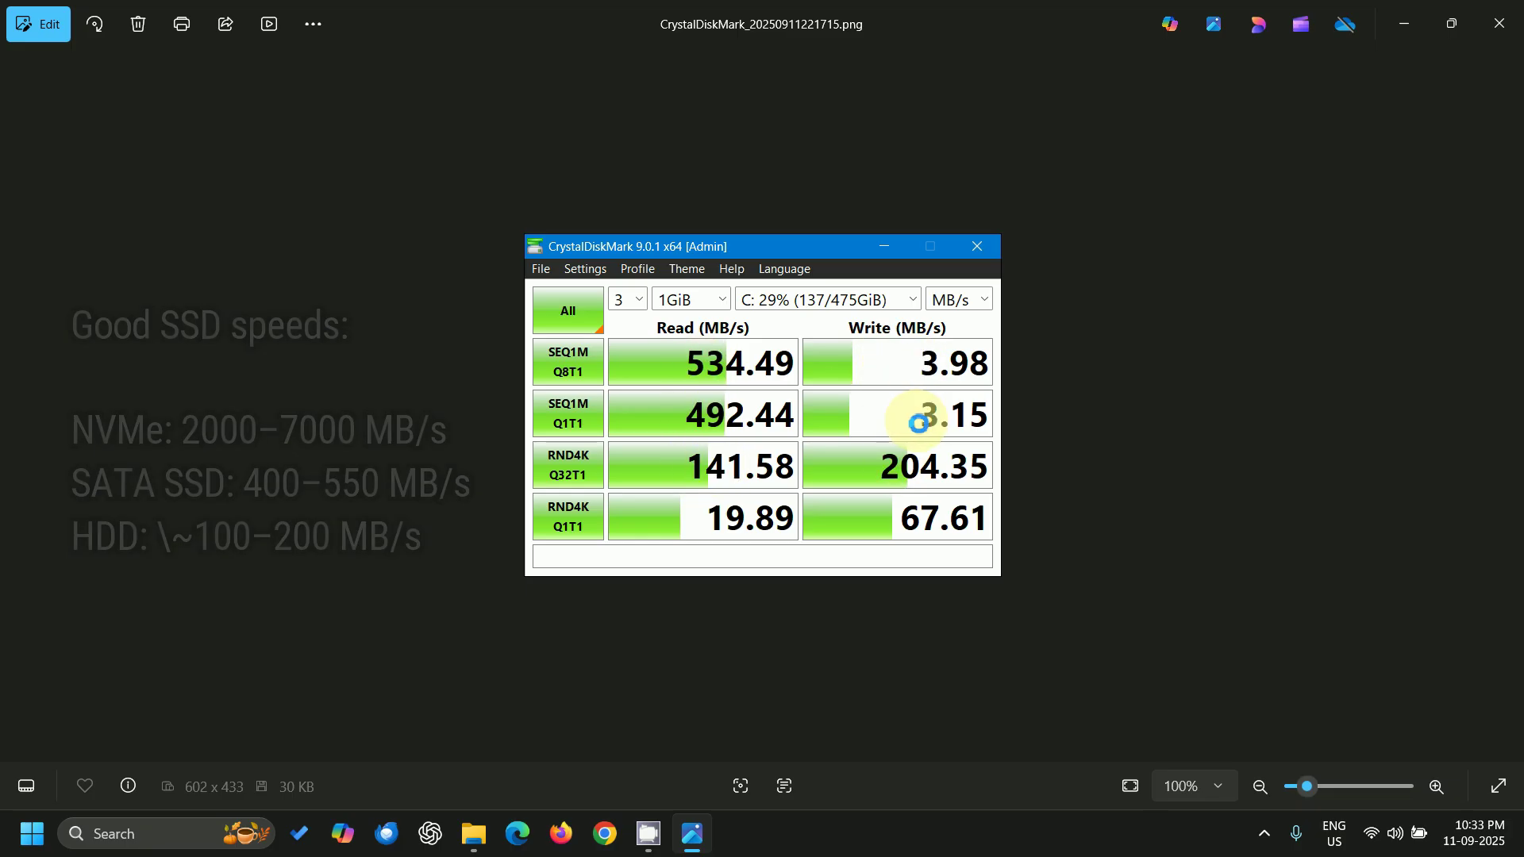
left_click(1498, 408)
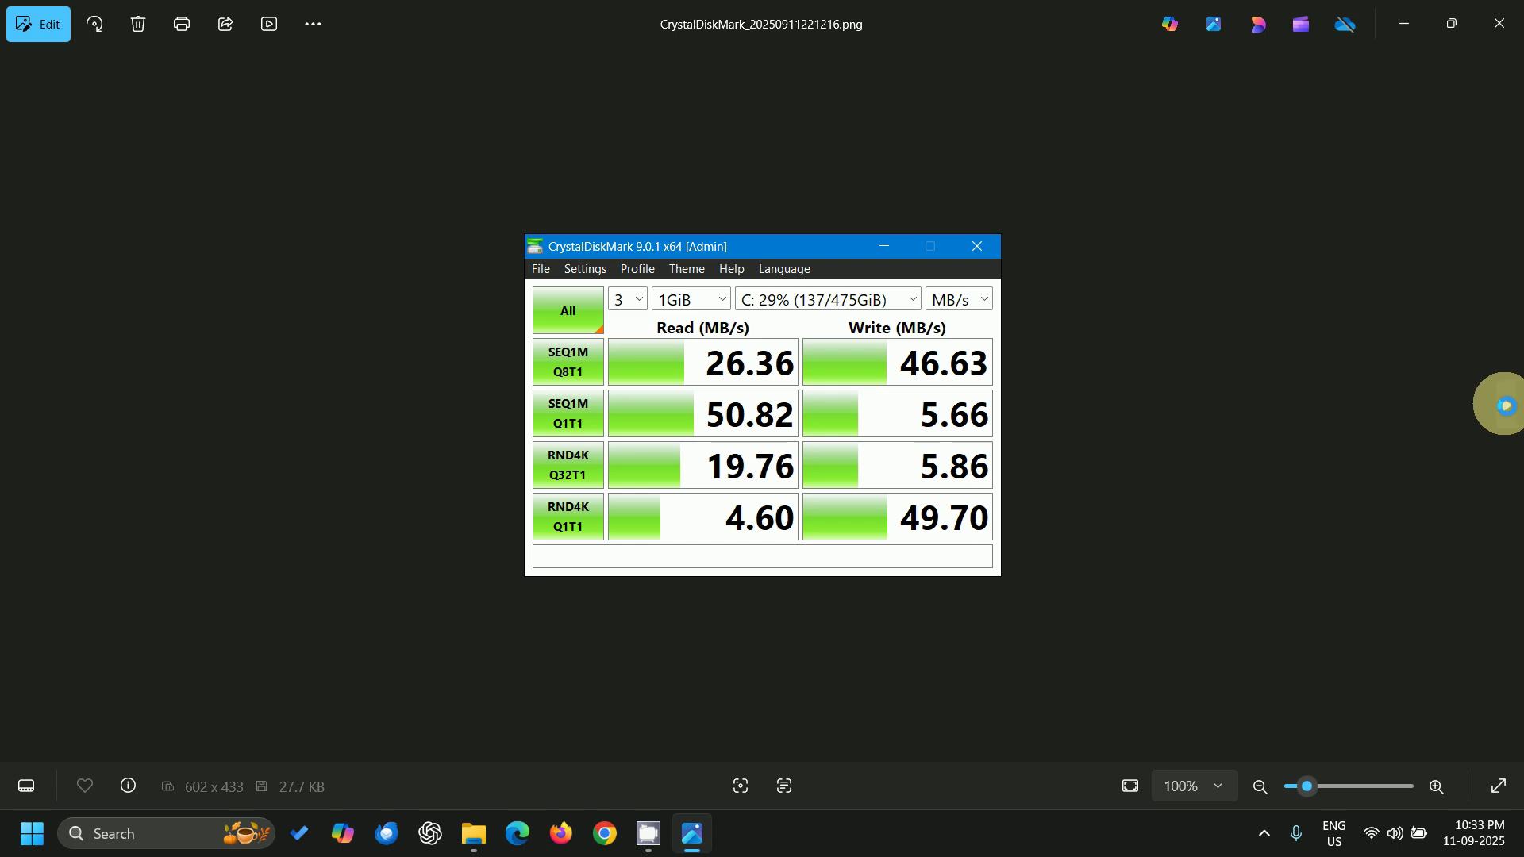
left_click(1506, 406)
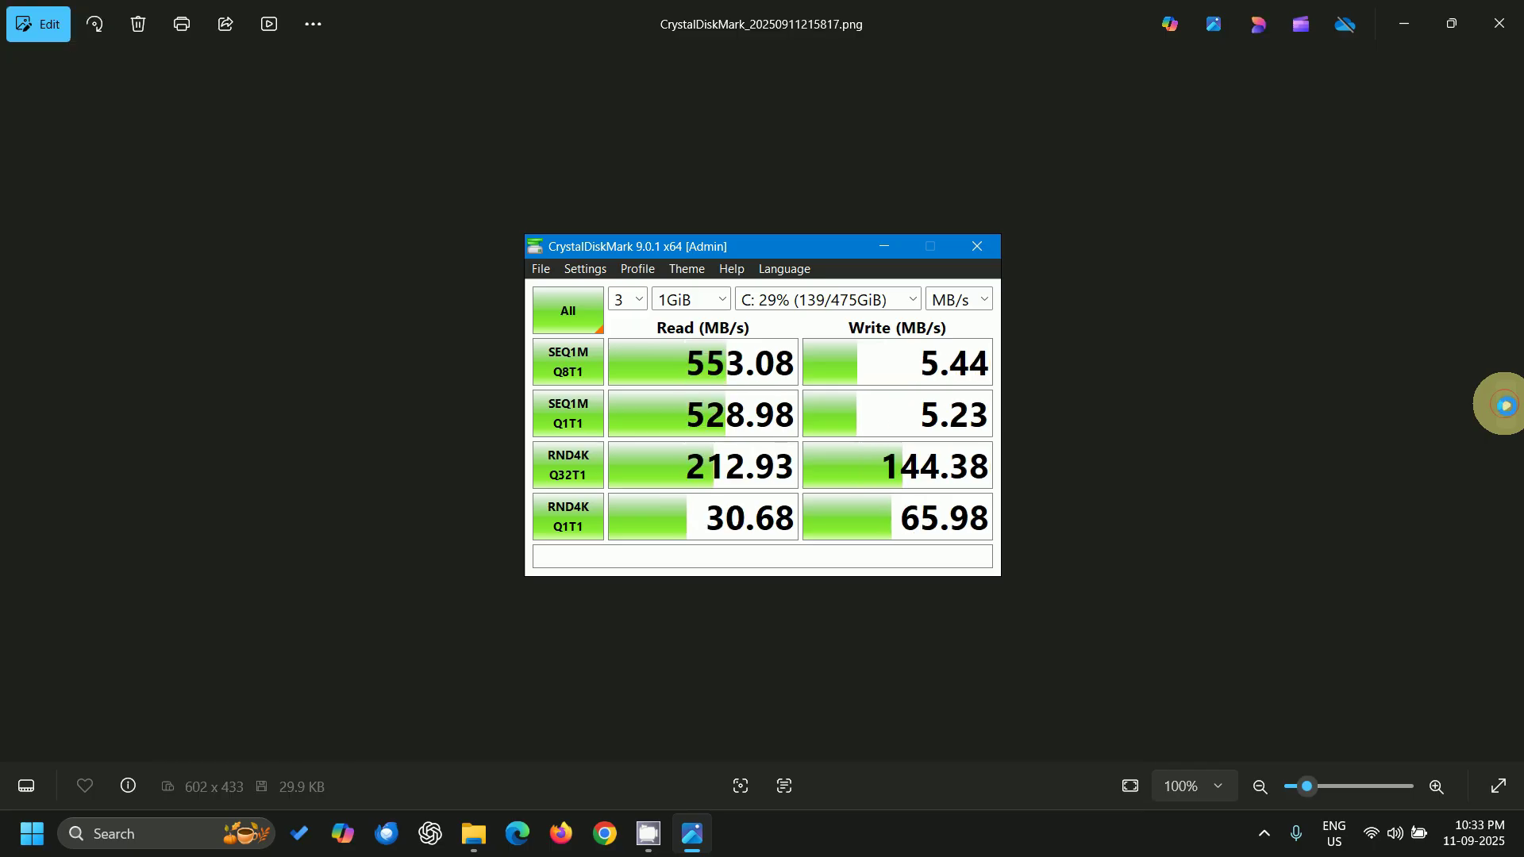
Switch from the current screenshot to 2025-09-11_21-49.png in Downloads, examine its benchmark results enlarged, and close the folder
left_click(1496, 26)
left_click(459, 453)
double_click(460, 453)
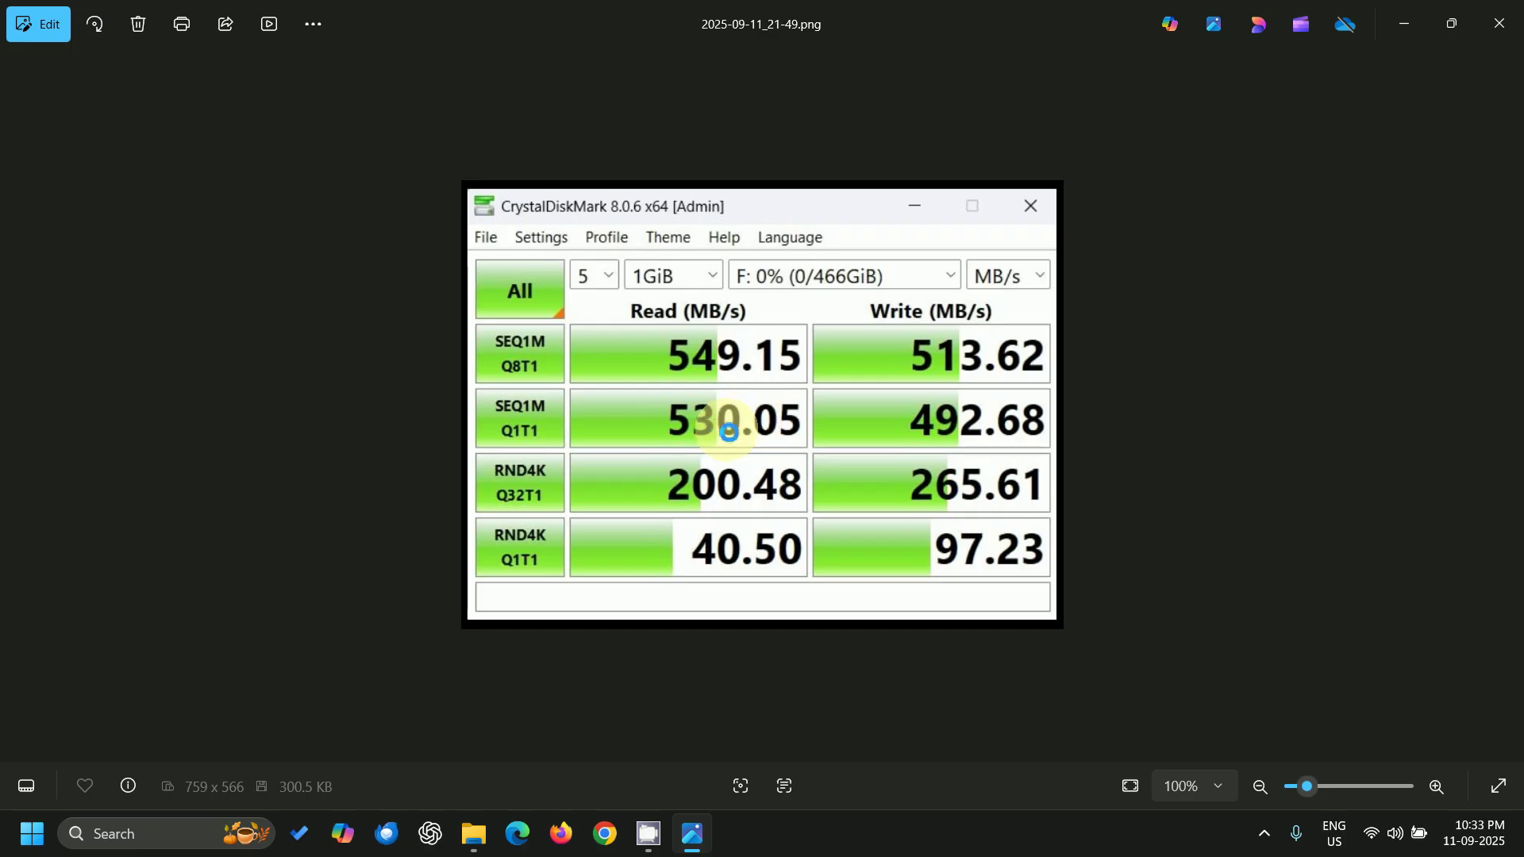
scroll(722, 416, "up", 2)
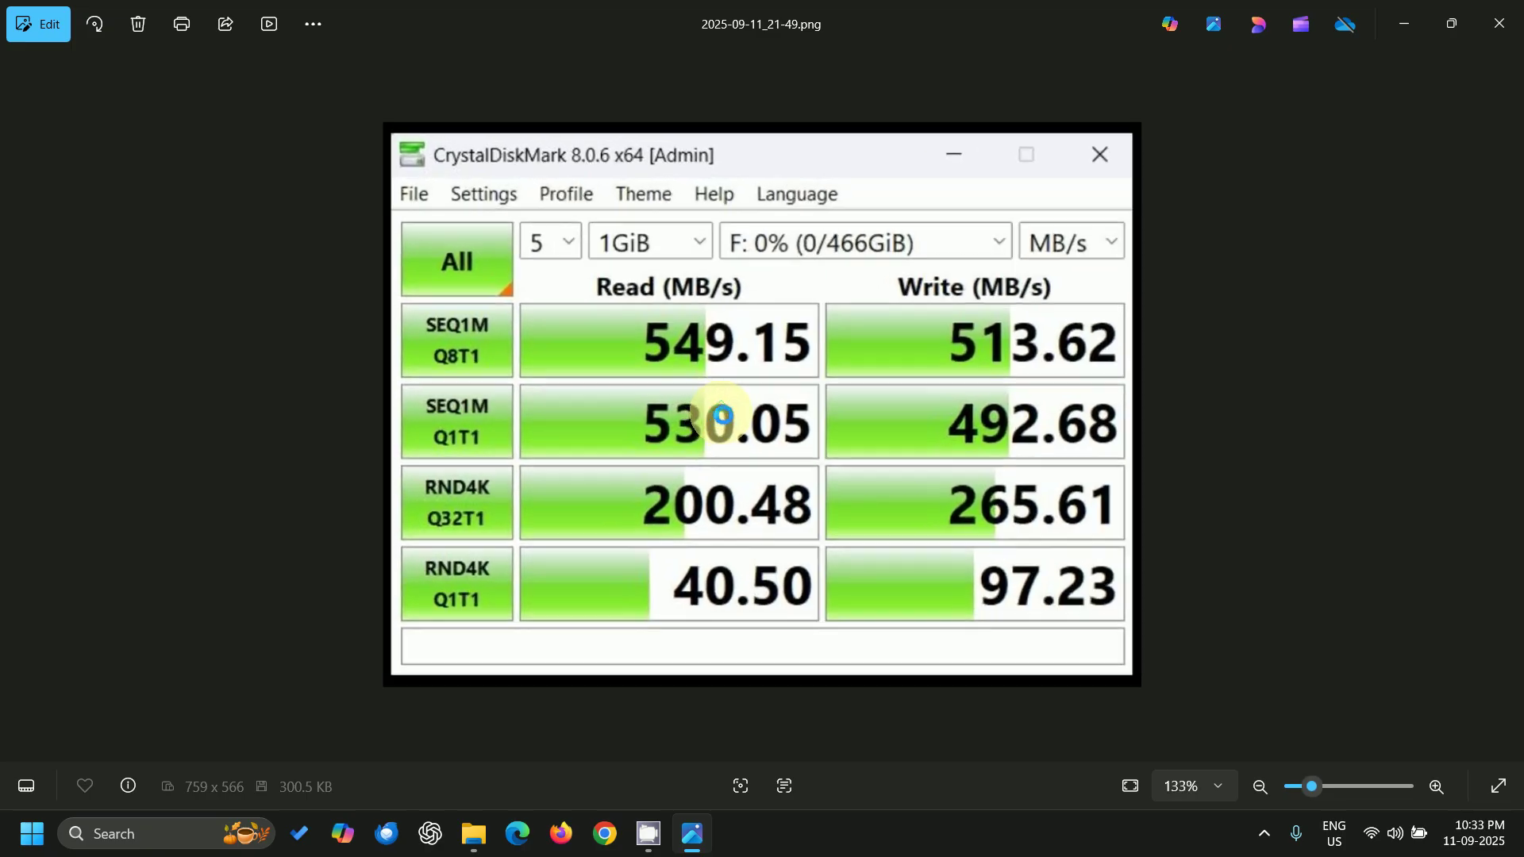
scroll(722, 415, "down", 2)
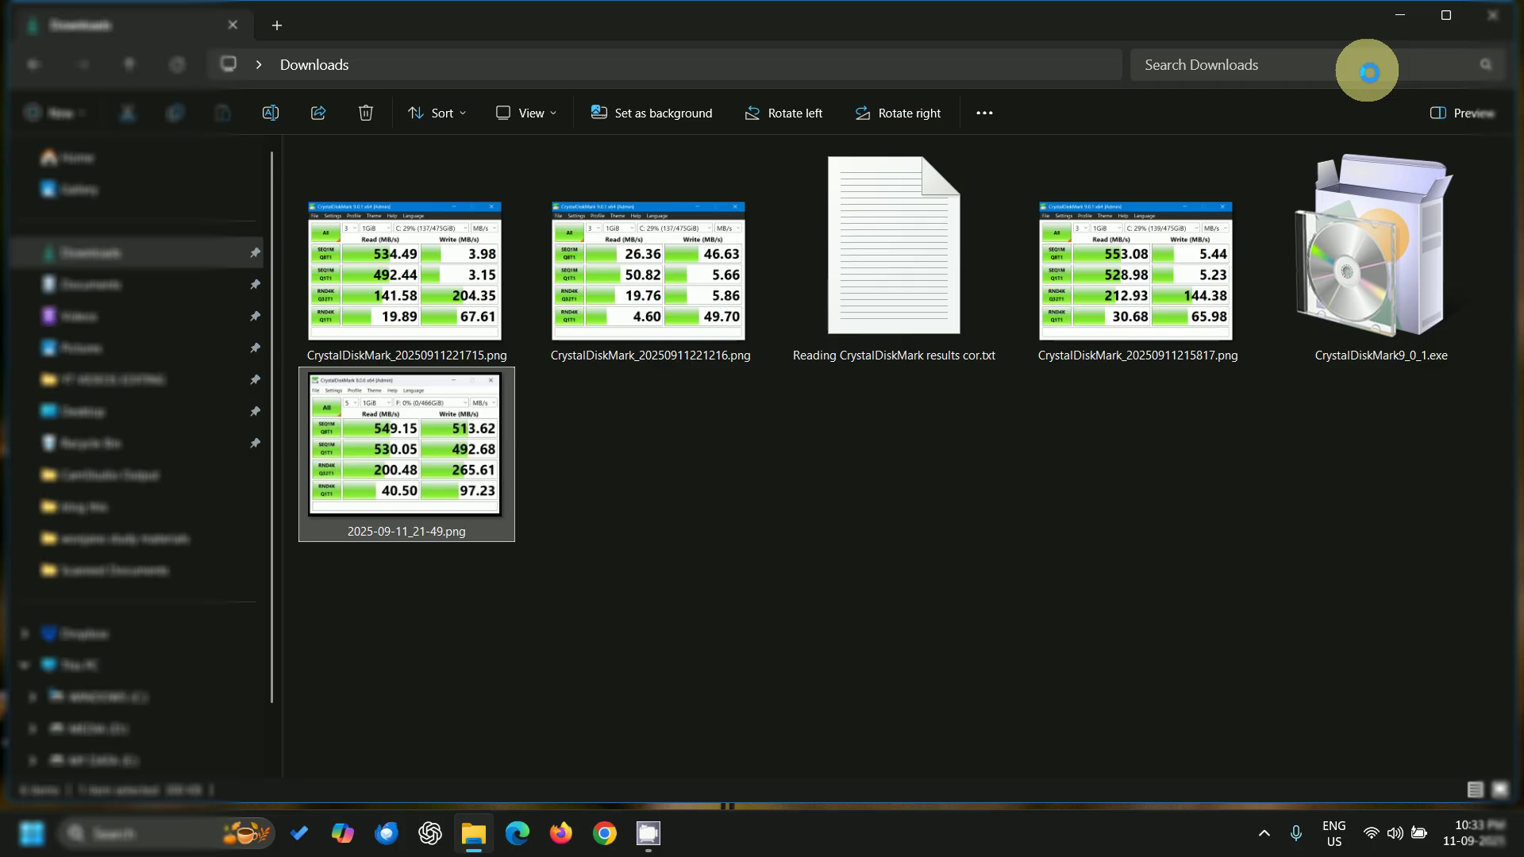
left_click(1494, 21)
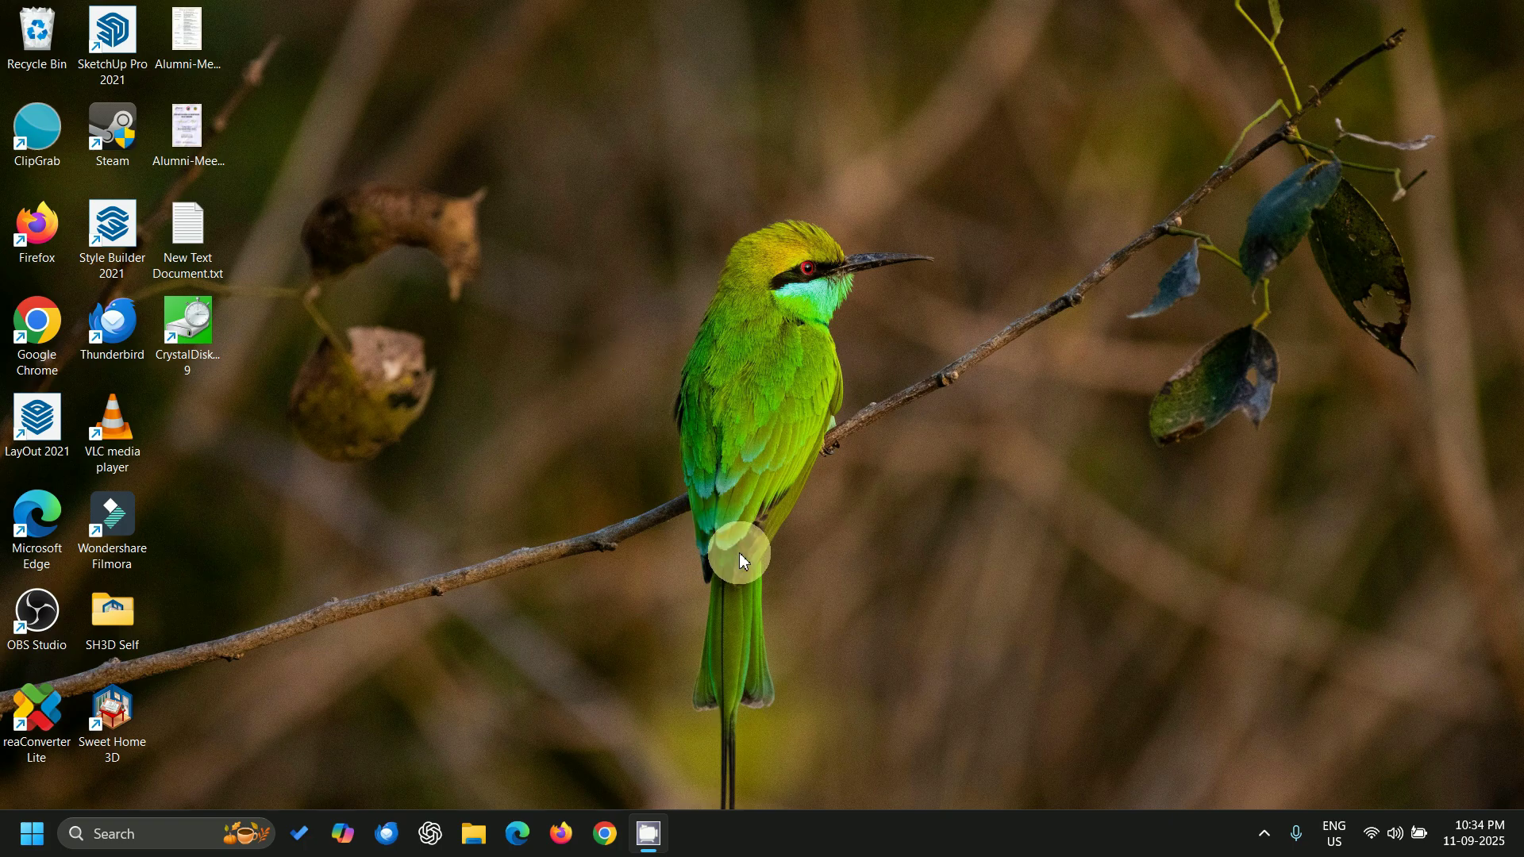
Switch off Wi-Fi and open Windows Security
left_click(1379, 838)
left_click(1216, 466)
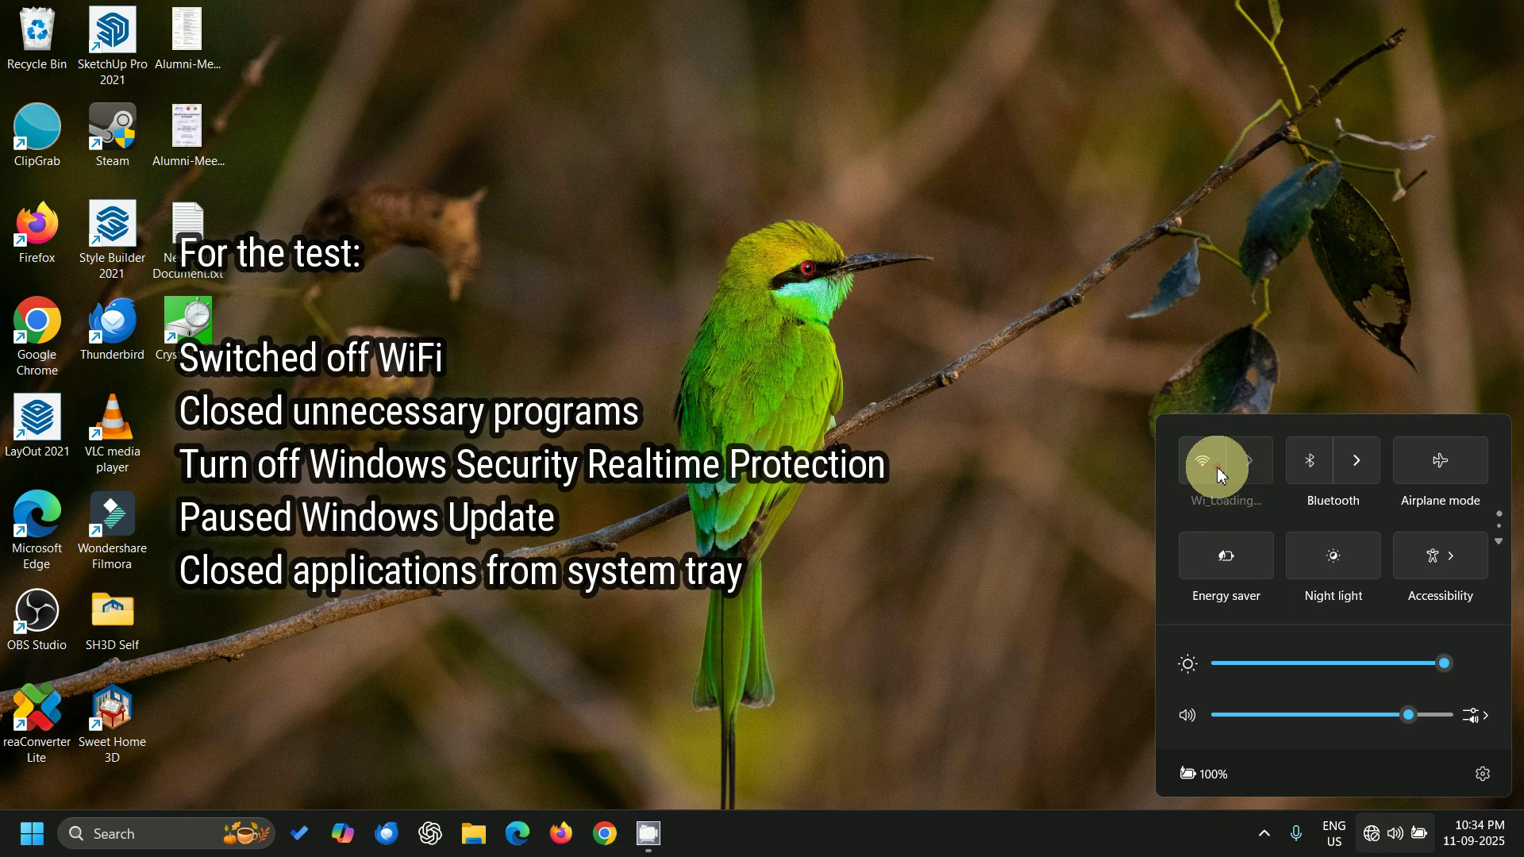
left_click(45, 840)
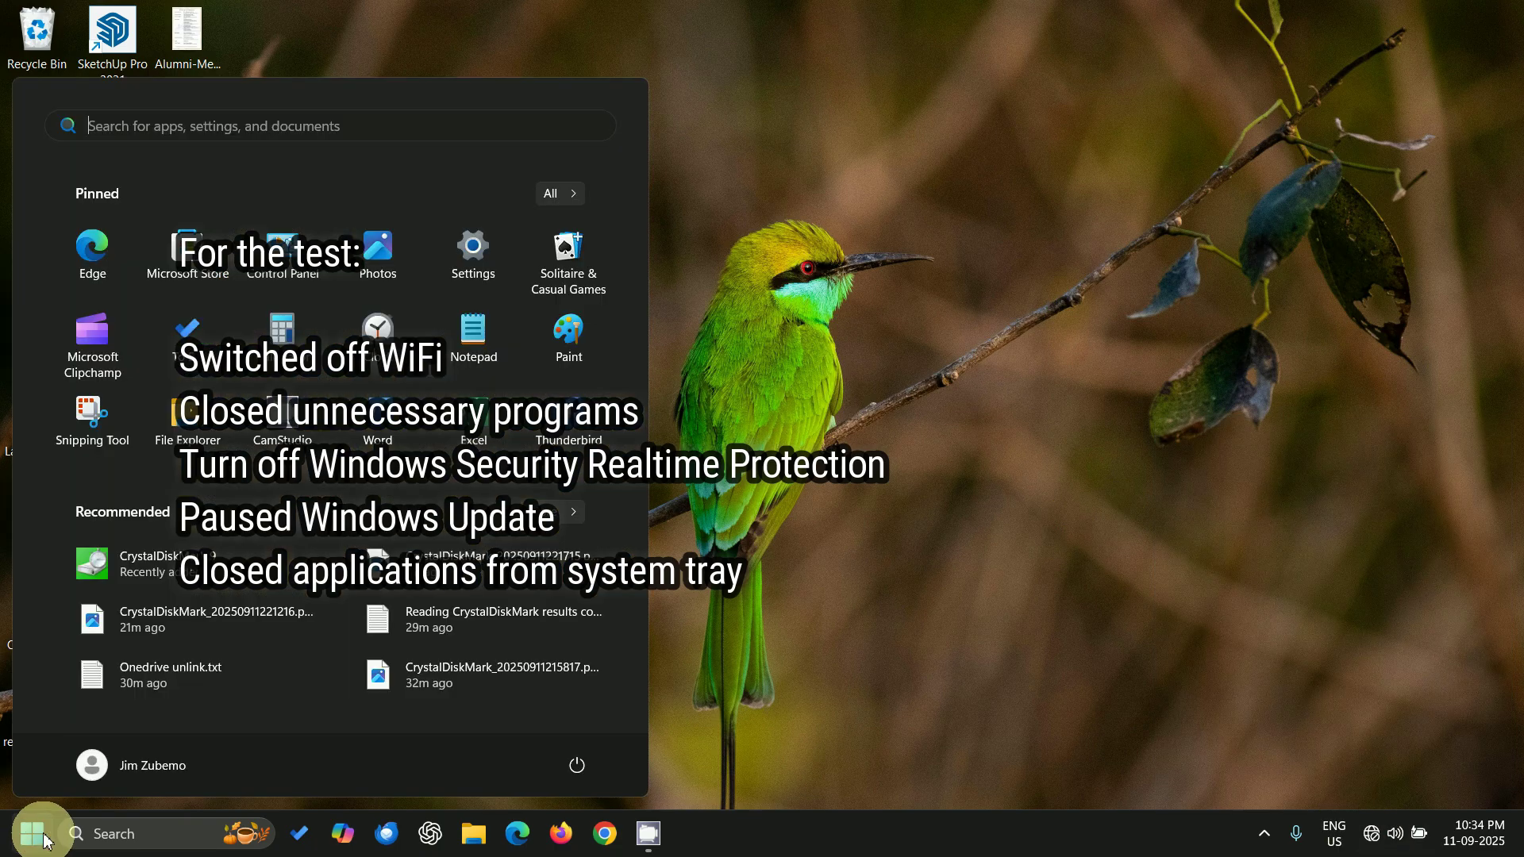
type("wind")
key("Return")
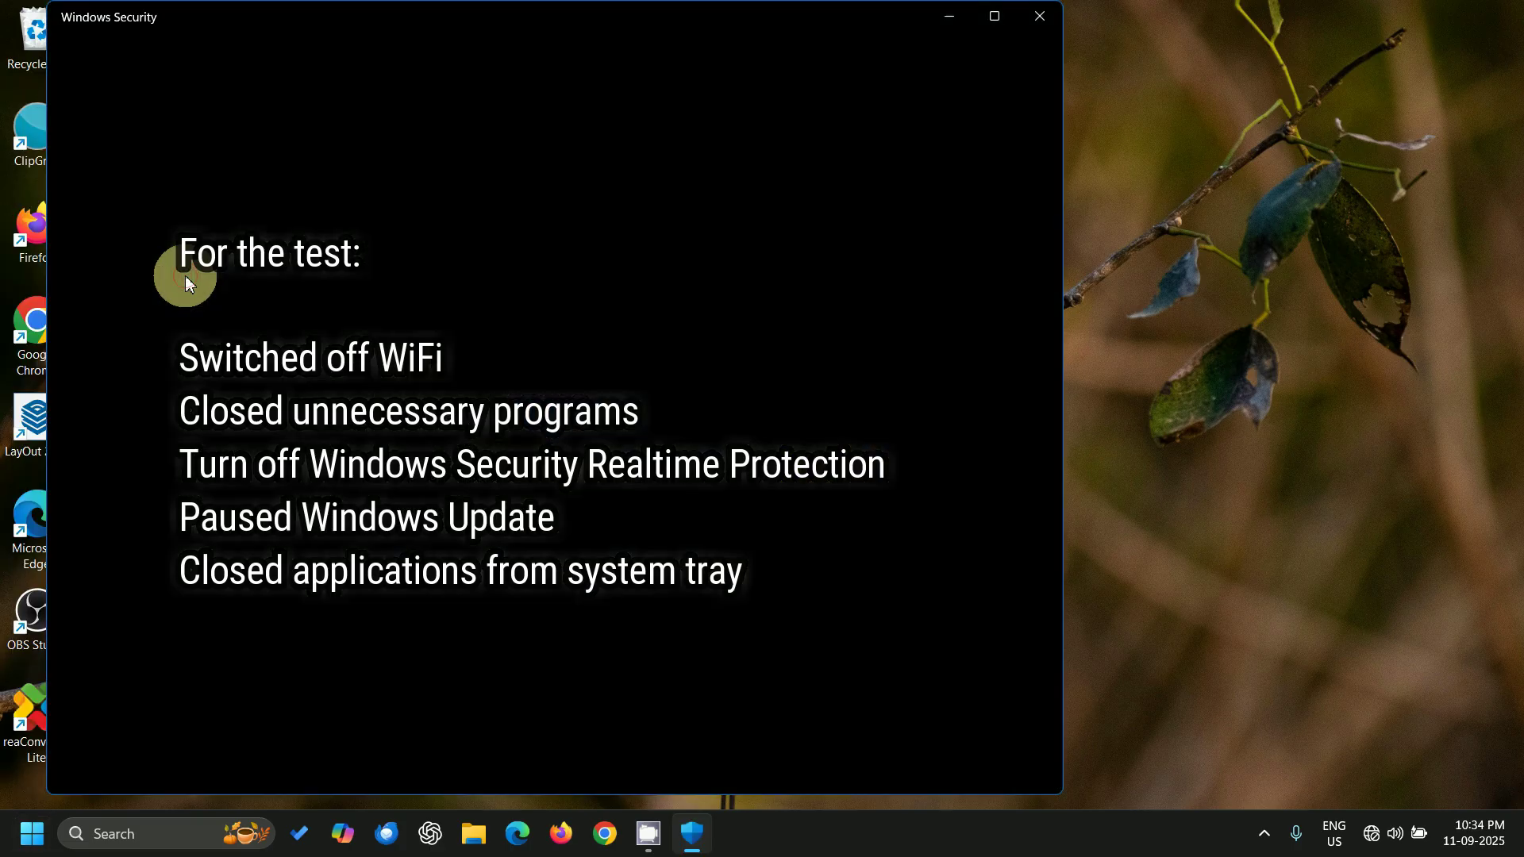
Pause Windows Update for 1 week in Windows Settings and close the Settings window
left_click(32, 833)
right_click(32, 833)
left_click(75, 360)
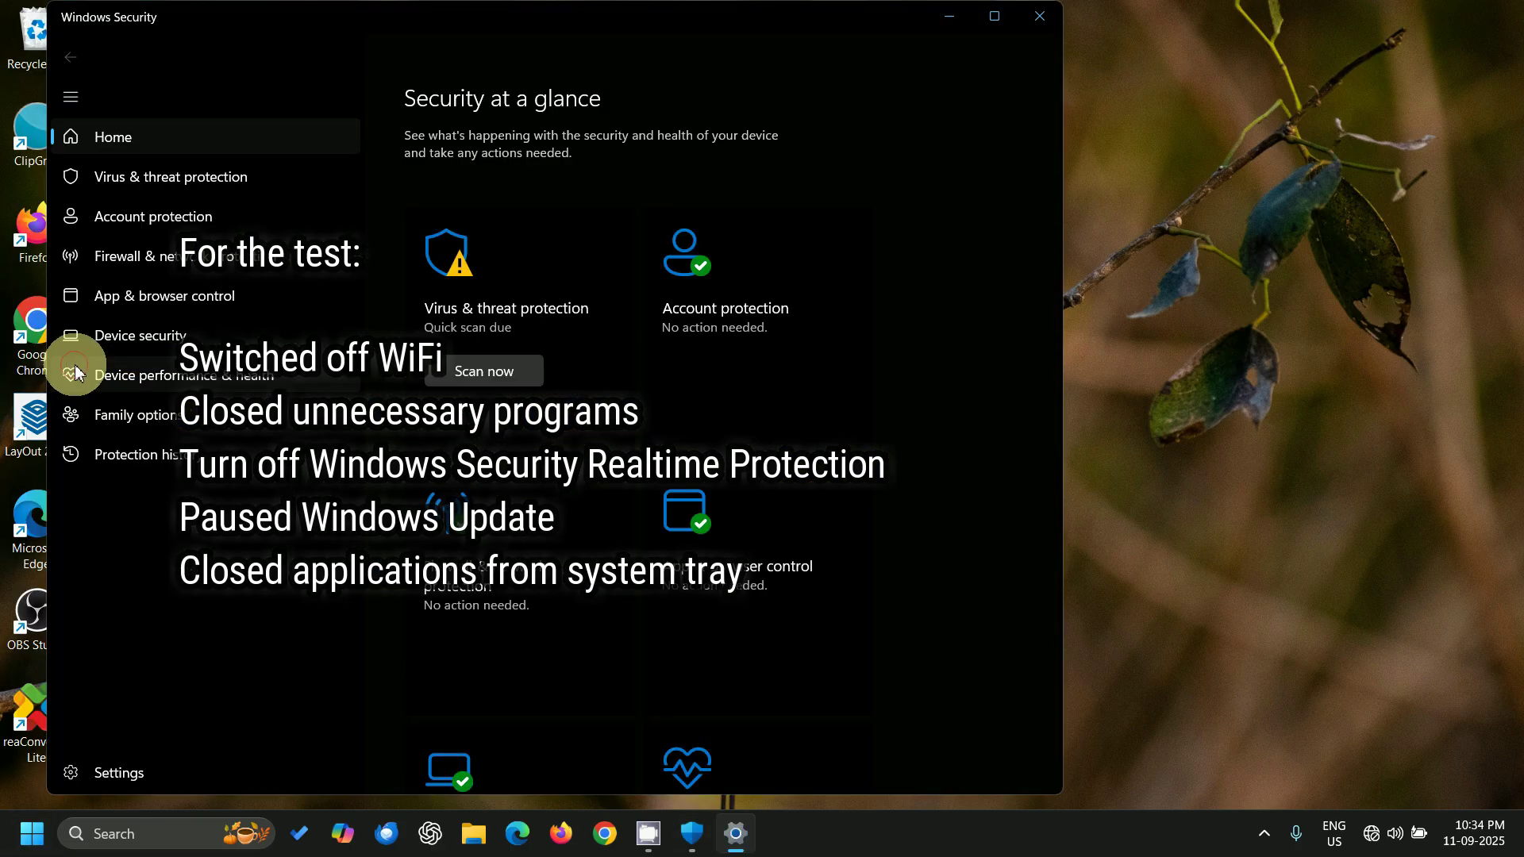
left_click(30, 601)
left_click(1310, 415)
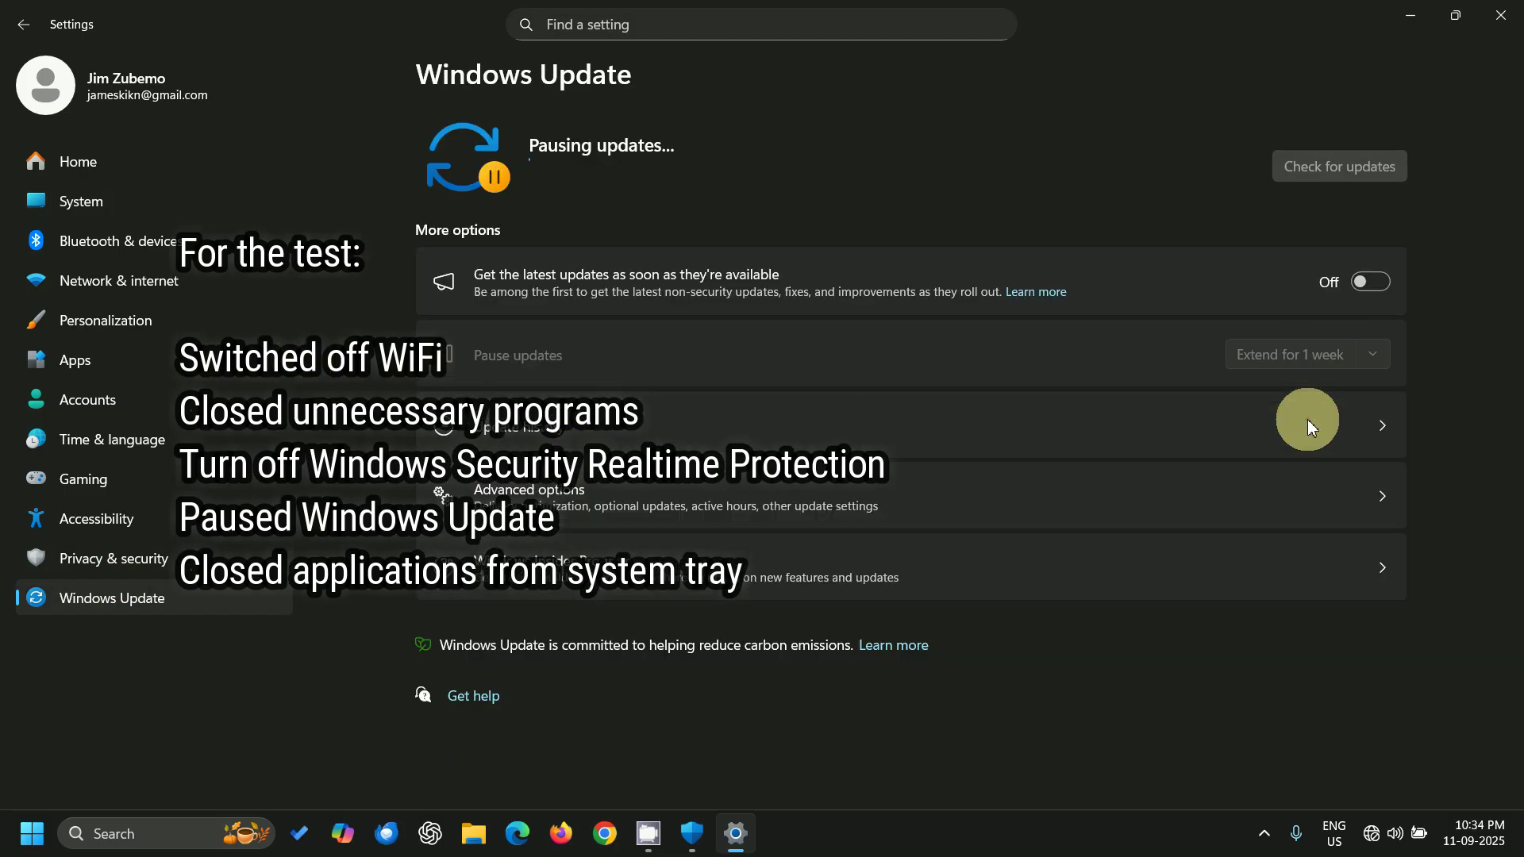
left_click(1503, 14)
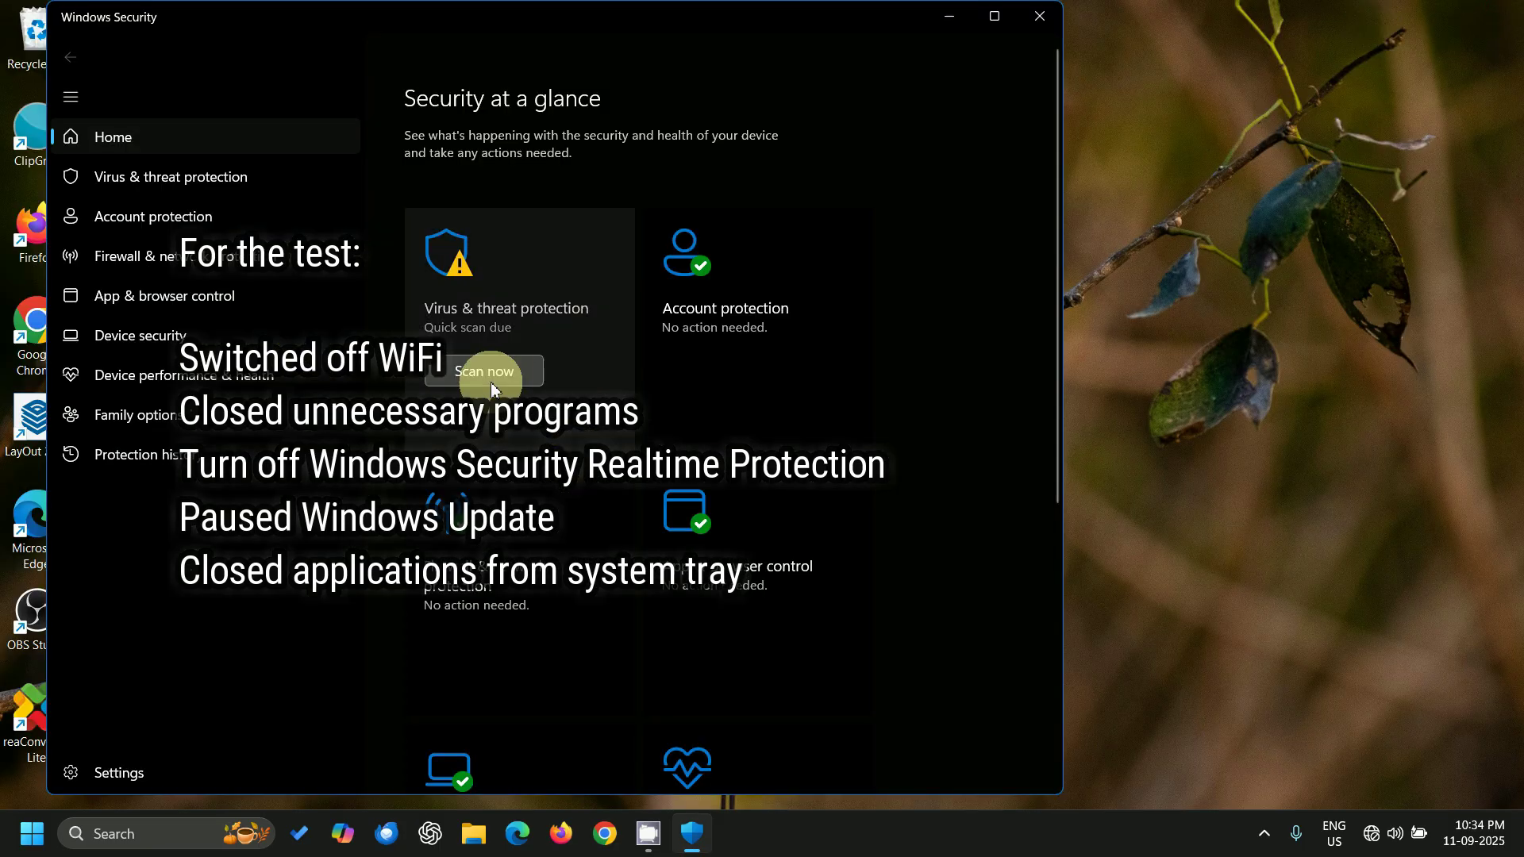
Turn off Real-time protection in the Virus & threat protection settings, approve the change and close Windows Security
left_click(497, 309)
left_click(70, 56)
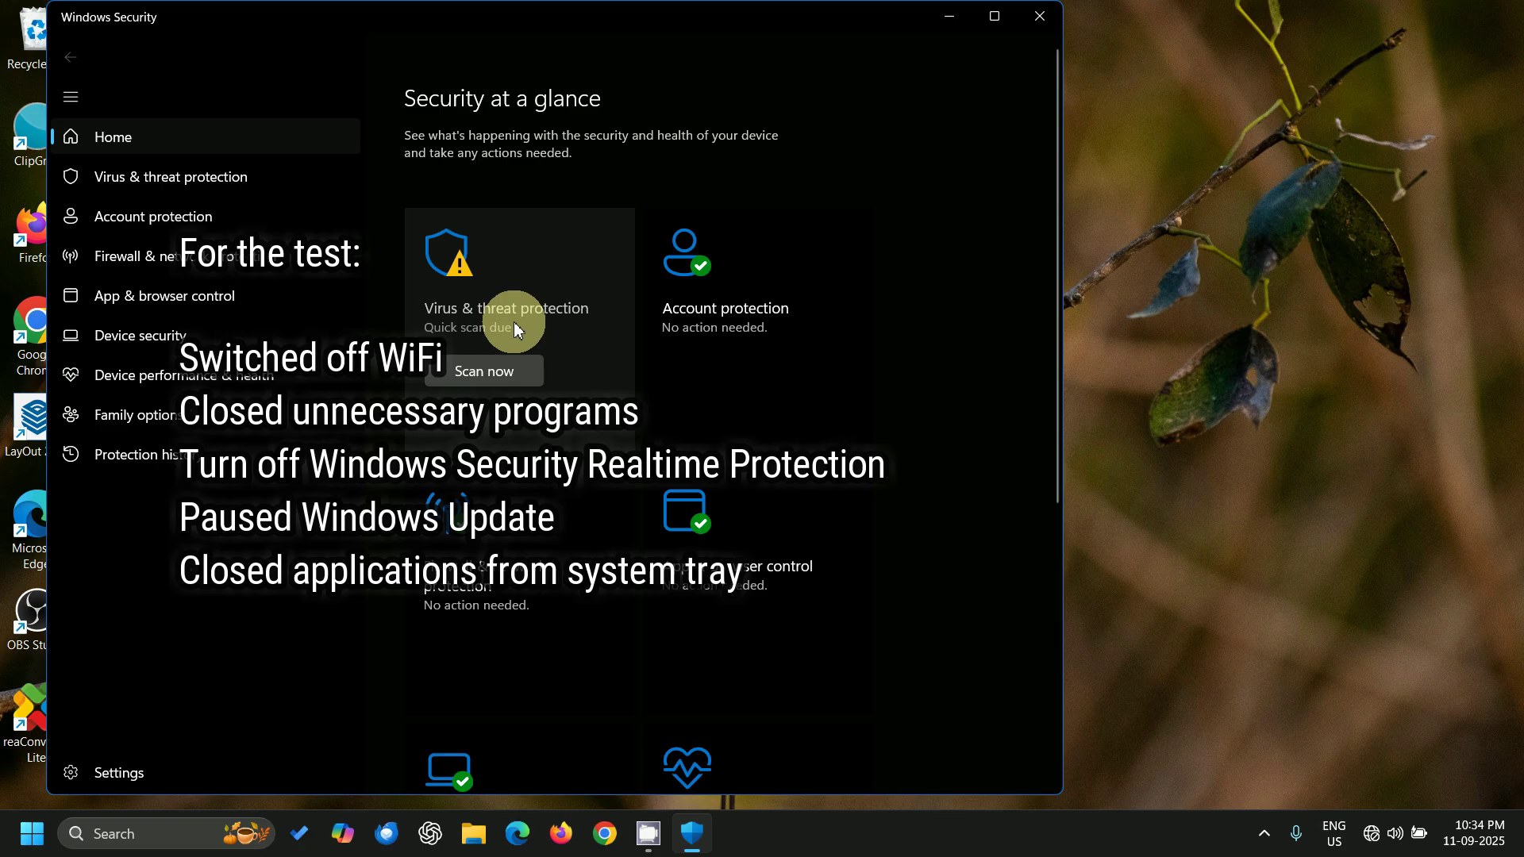
left_click(445, 252)
left_click_drag(728, 9, 818, 59)
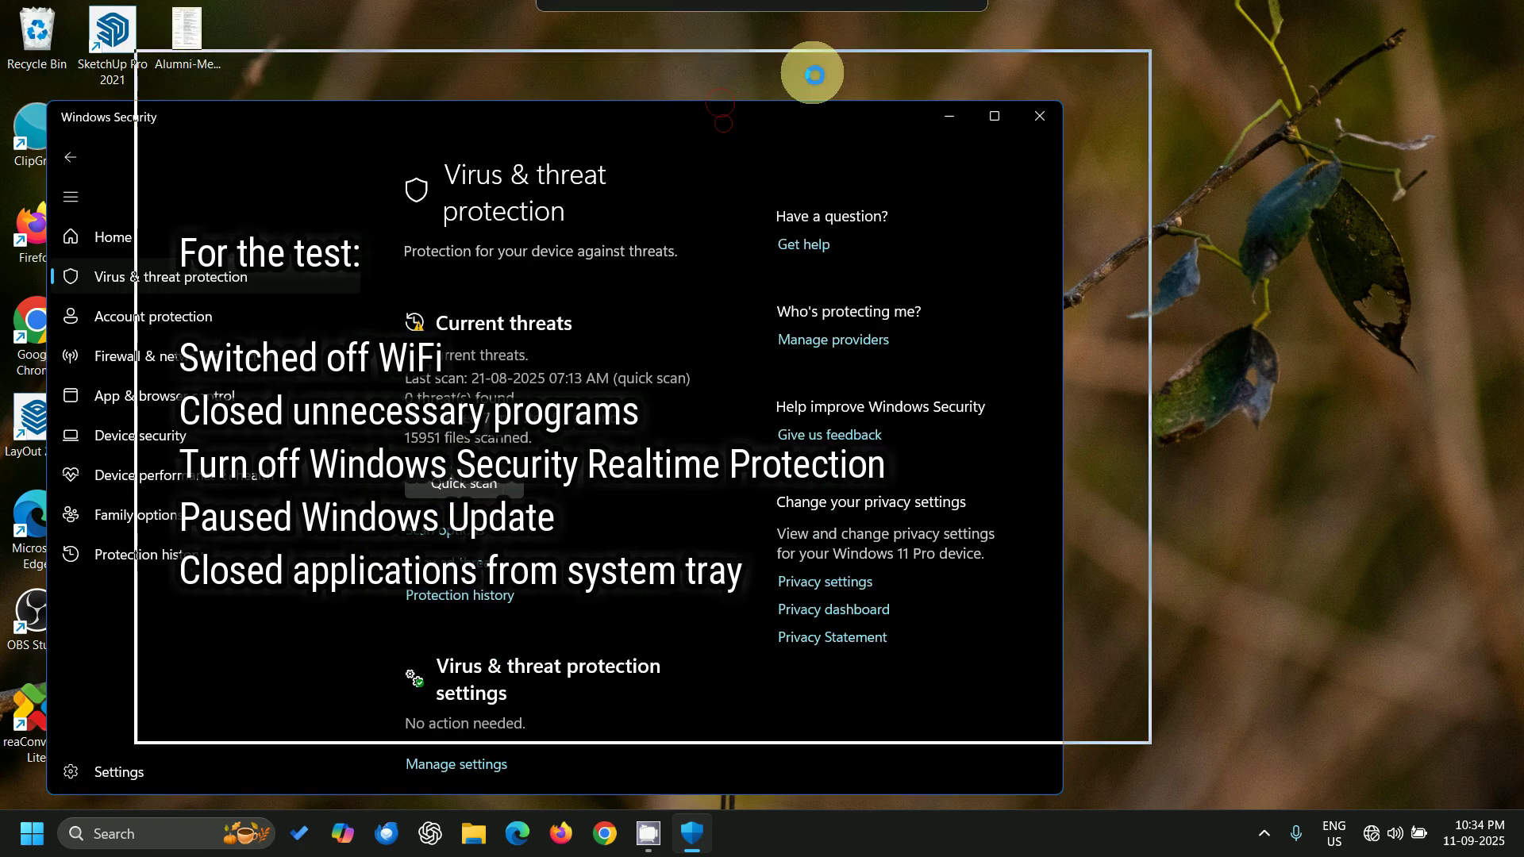
scroll(552, 396, "down", 4)
left_click(548, 406)
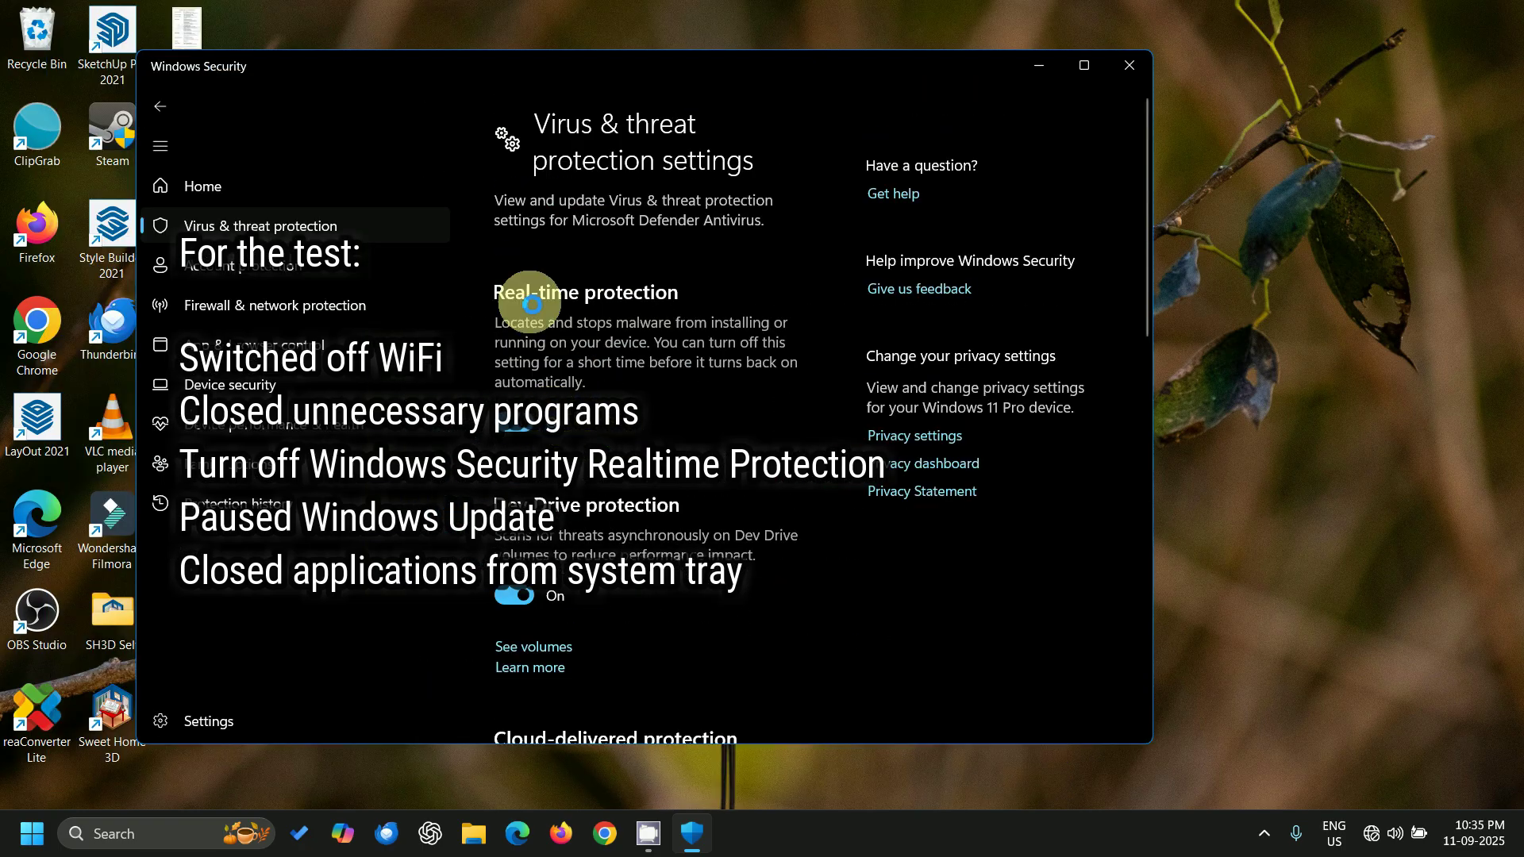
left_click(512, 425)
left_click(684, 578)
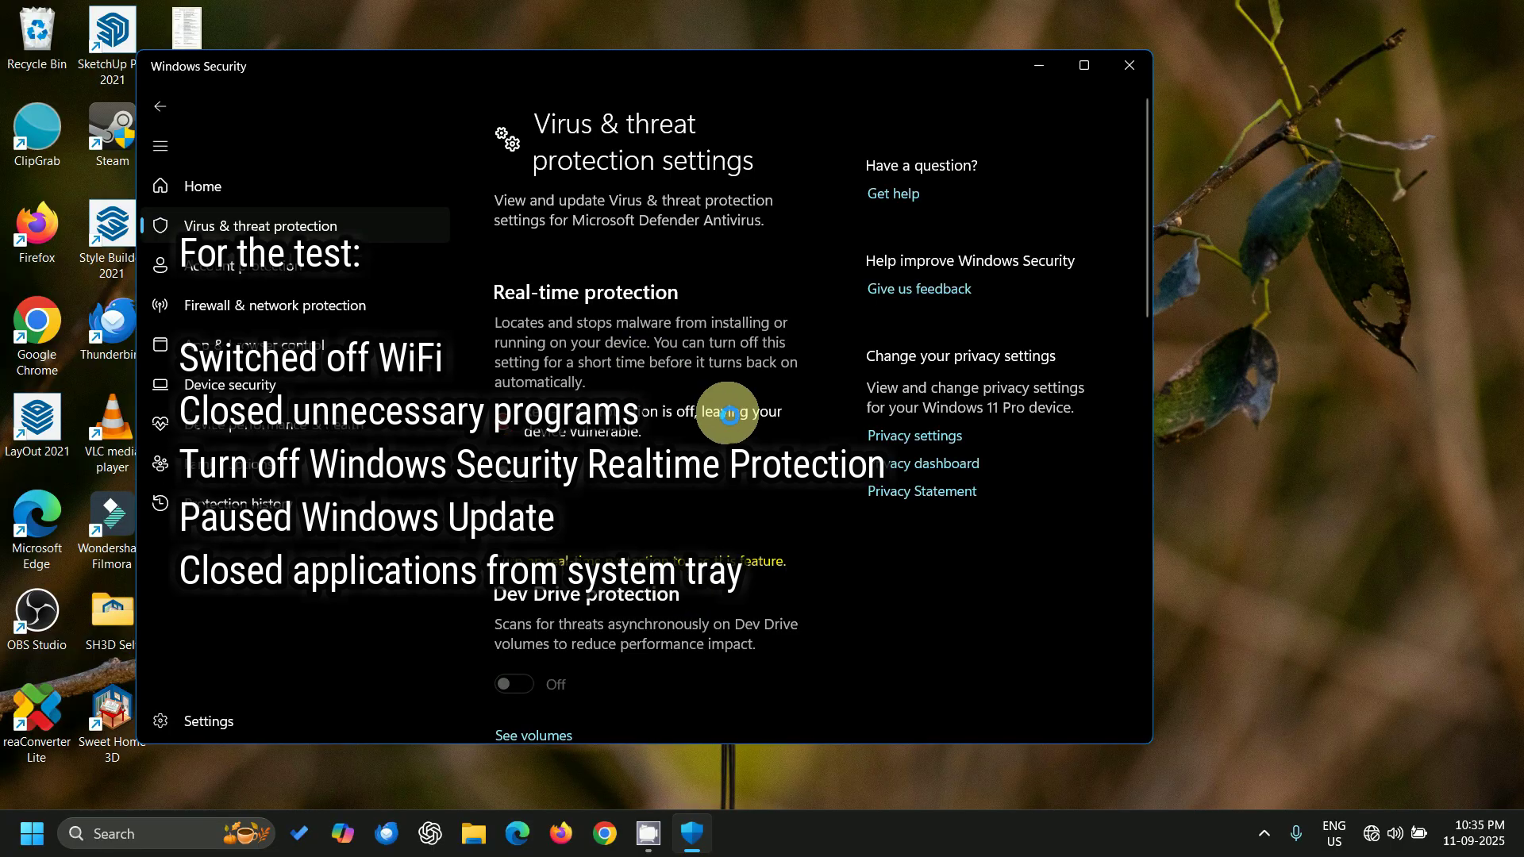
left_click(1129, 65)
right_click(813, 331)
left_click(871, 412)
left_click(1480, 609)
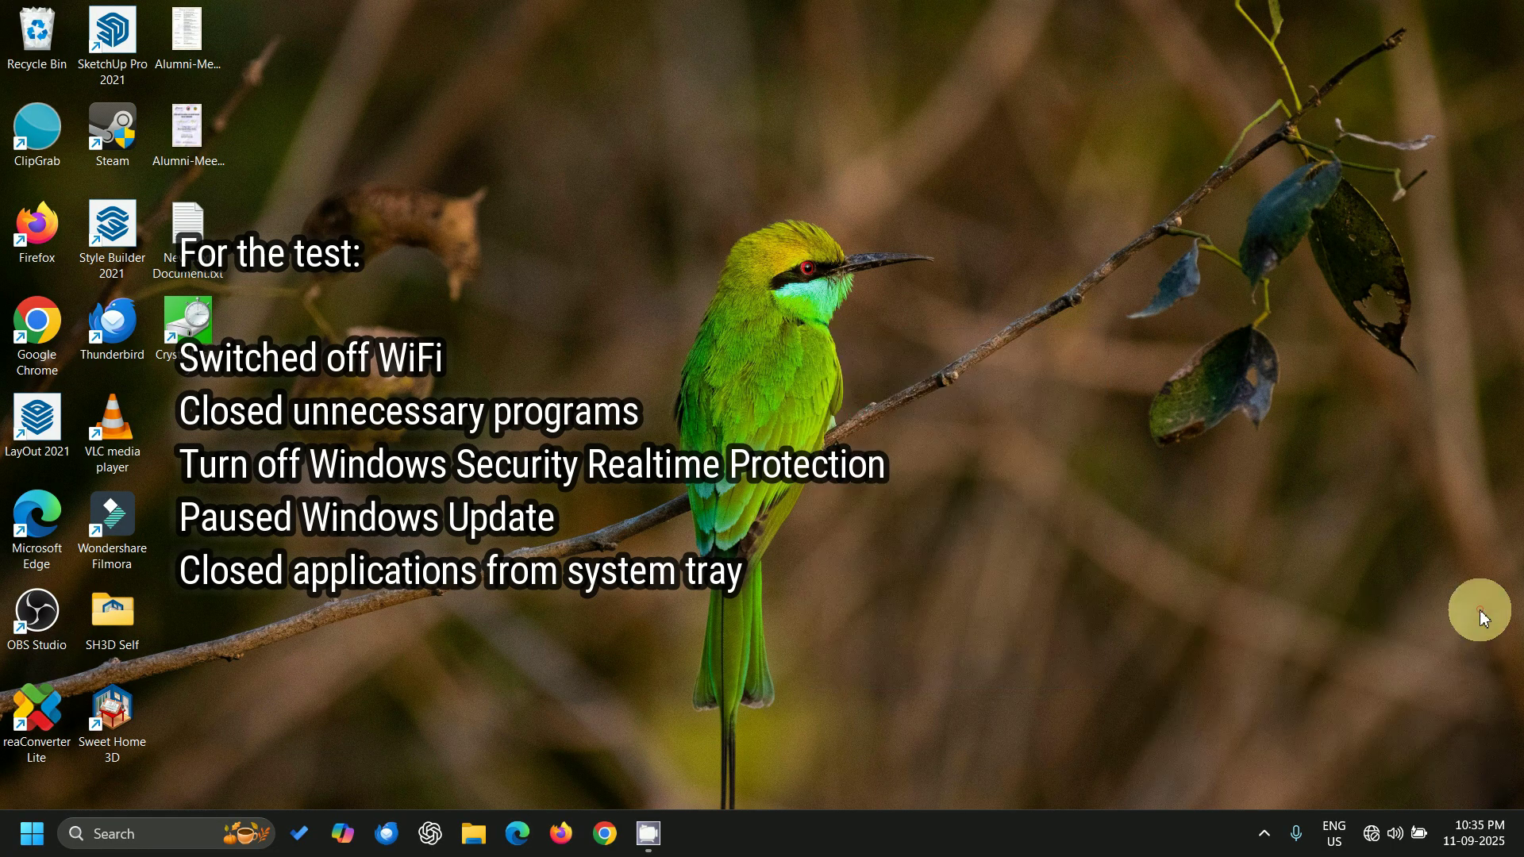
Quit two background applications from the system tray
left_click(1265, 833)
right_click(1265, 764)
left_click(1252, 724)
right_click(1182, 729)
left_click(1252, 659)
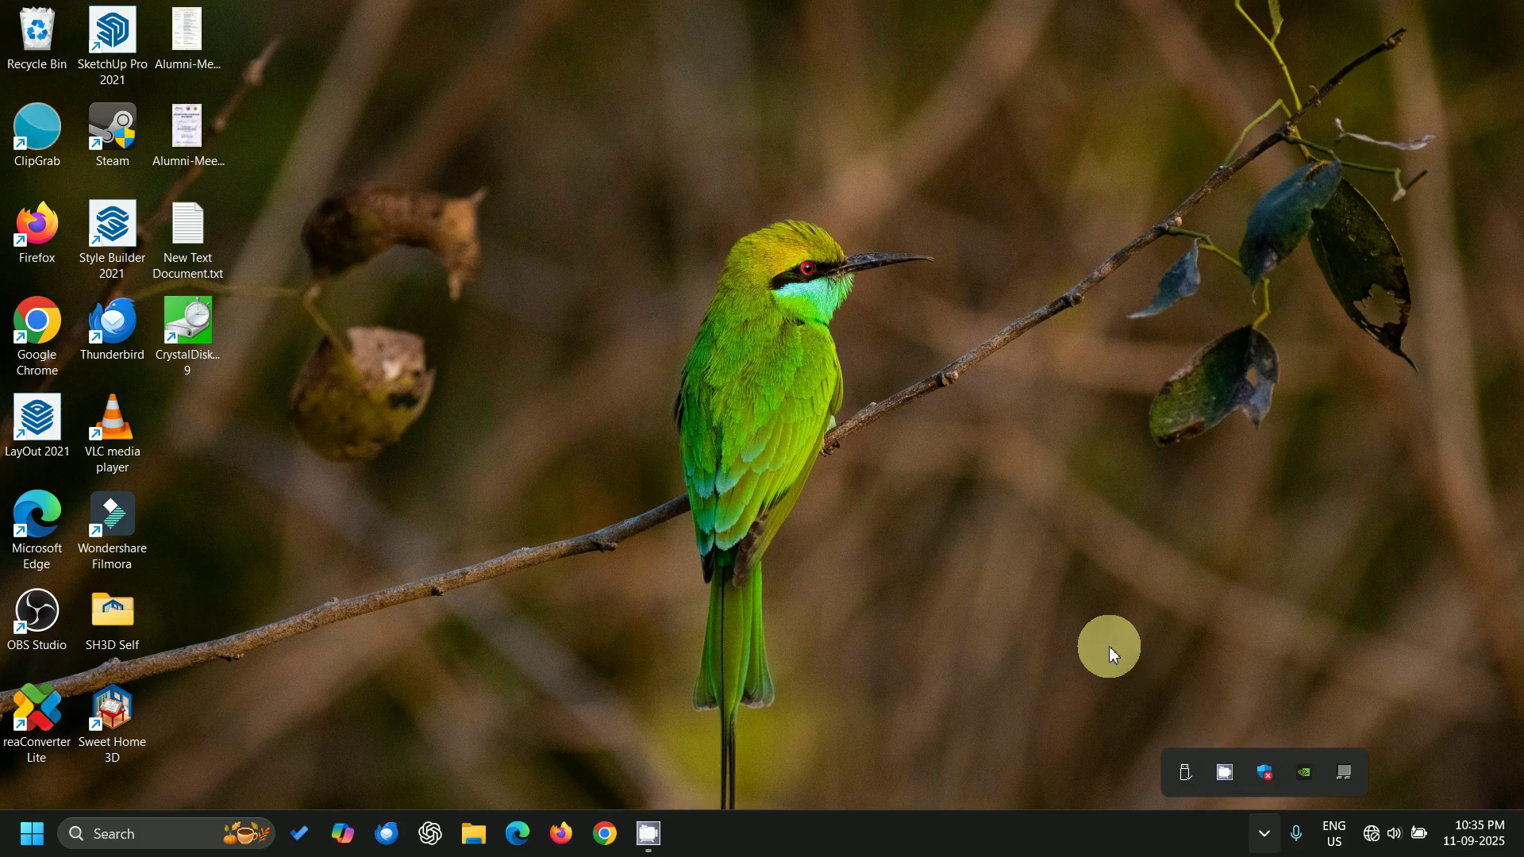
right_click(1058, 631)
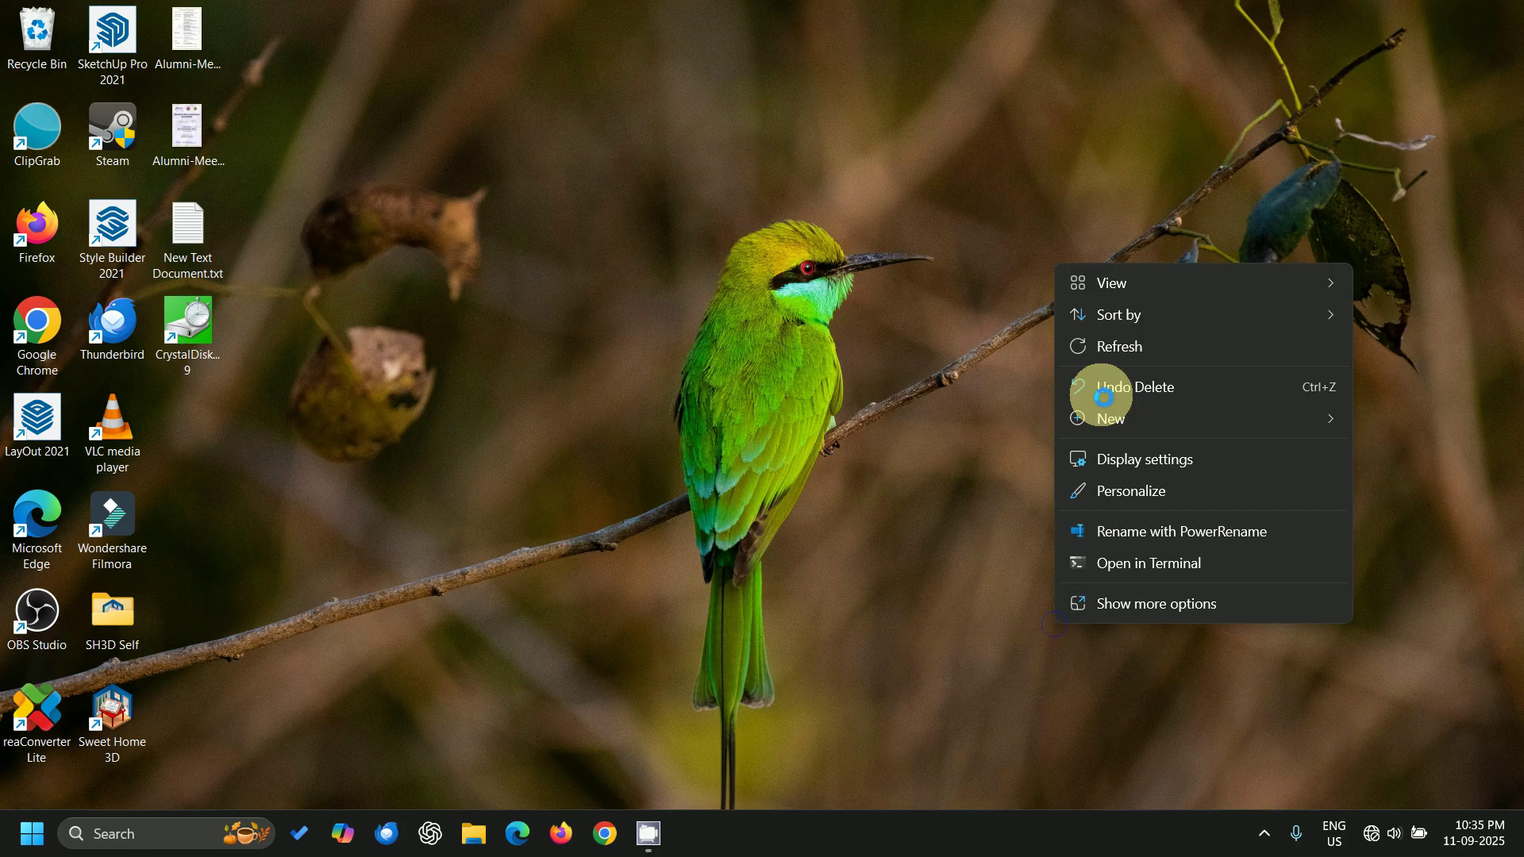
left_click(1122, 344)
right_click(587, 275)
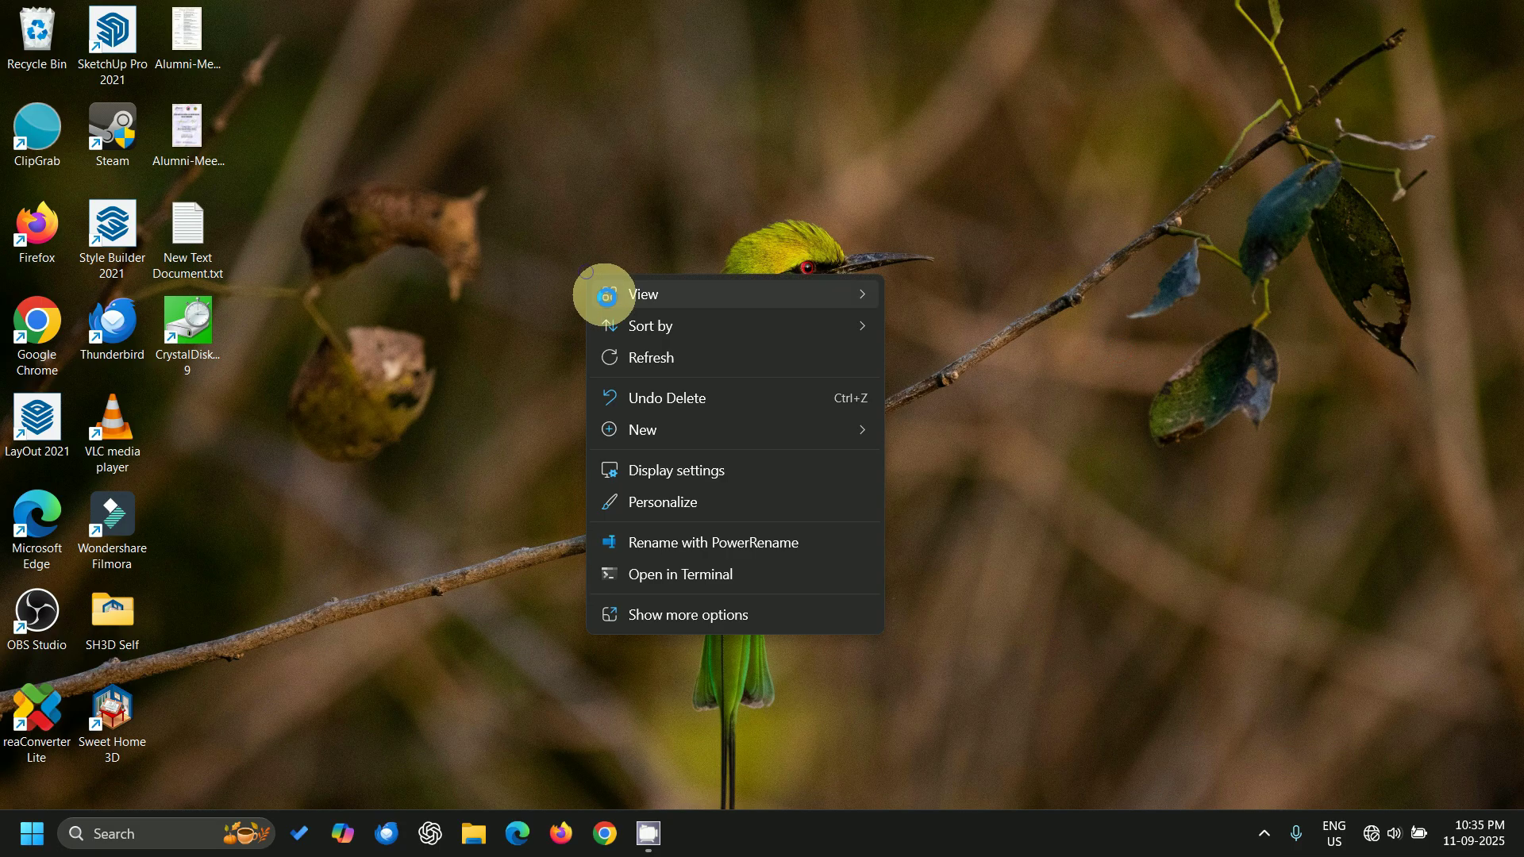
left_click(639, 353)
right_click(565, 281)
left_click(602, 363)
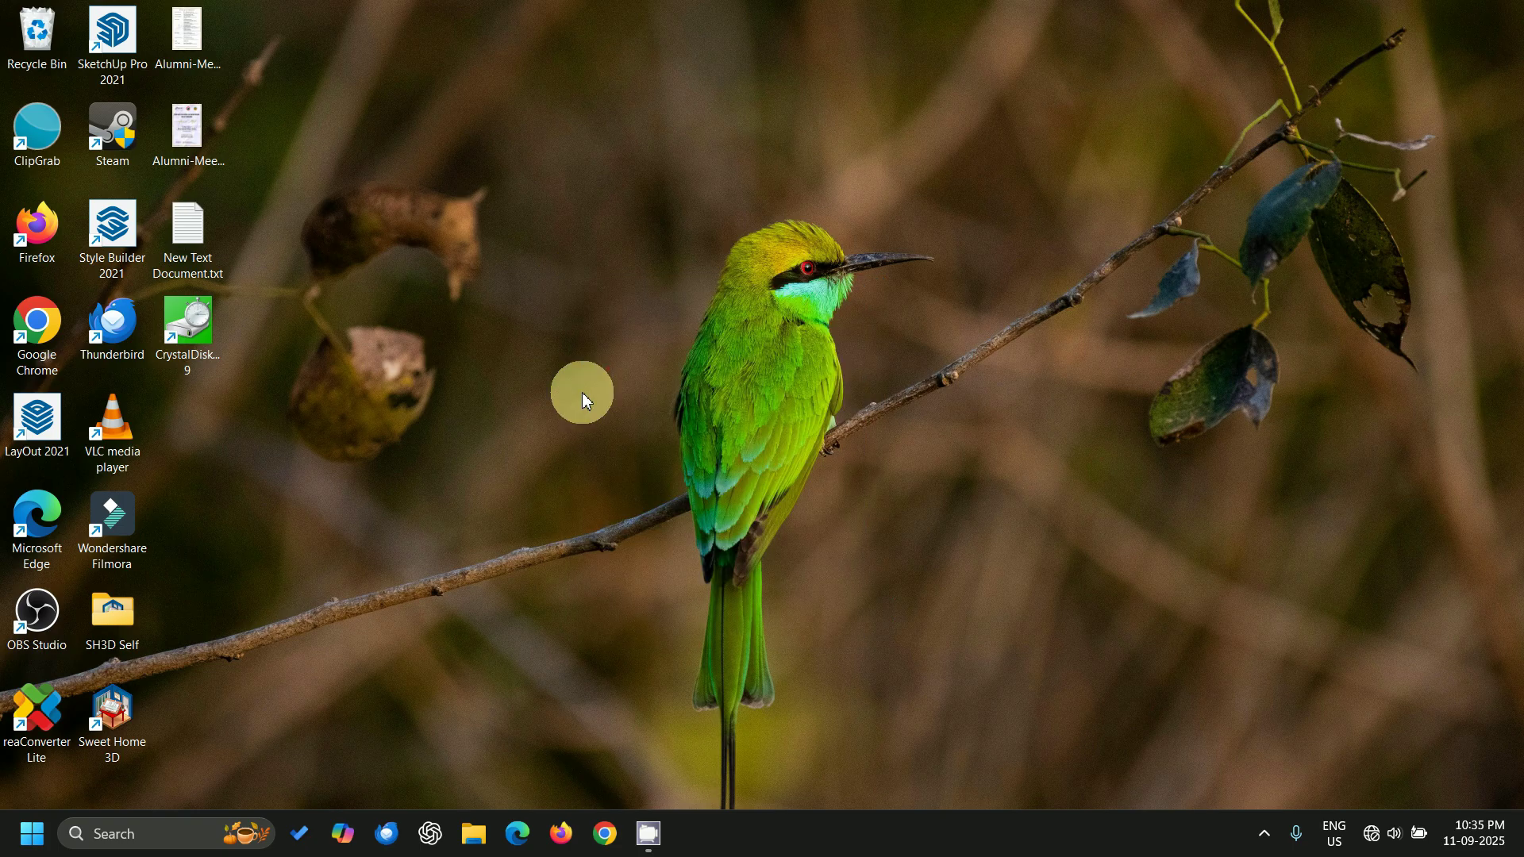
Open the Downloads folder, locate the CrystalDiskMark9_0_1.exe installer and close the folder
right_click(478, 840)
left_click(430, 303)
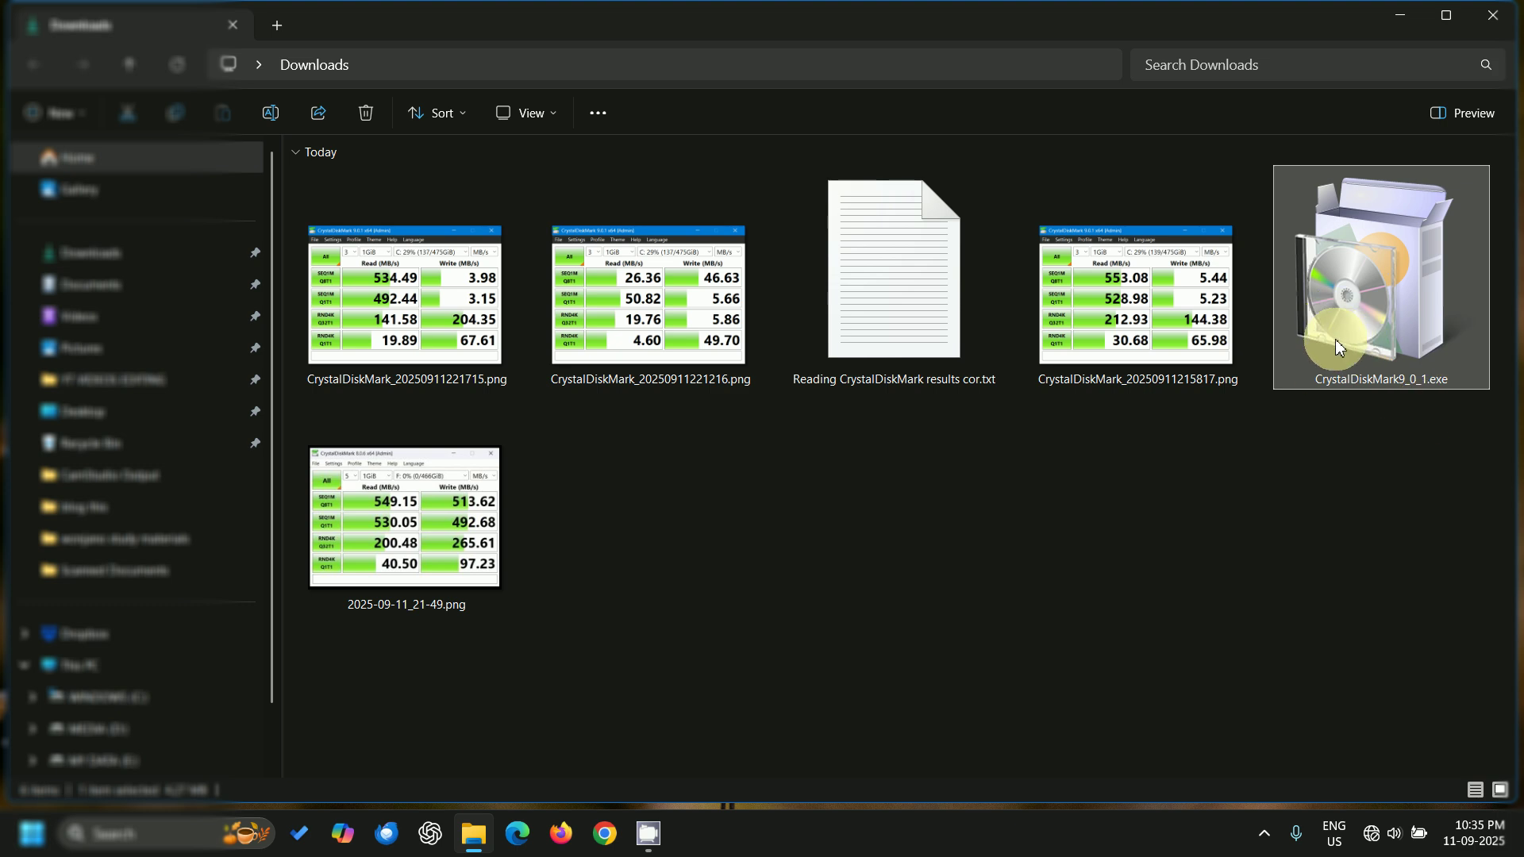
left_click(1479, 27)
Launch CrystalDiskMark 9 from its desktop shortcut and allow it to run with administrator rights
left_click_drag(189, 330, 472, 427)
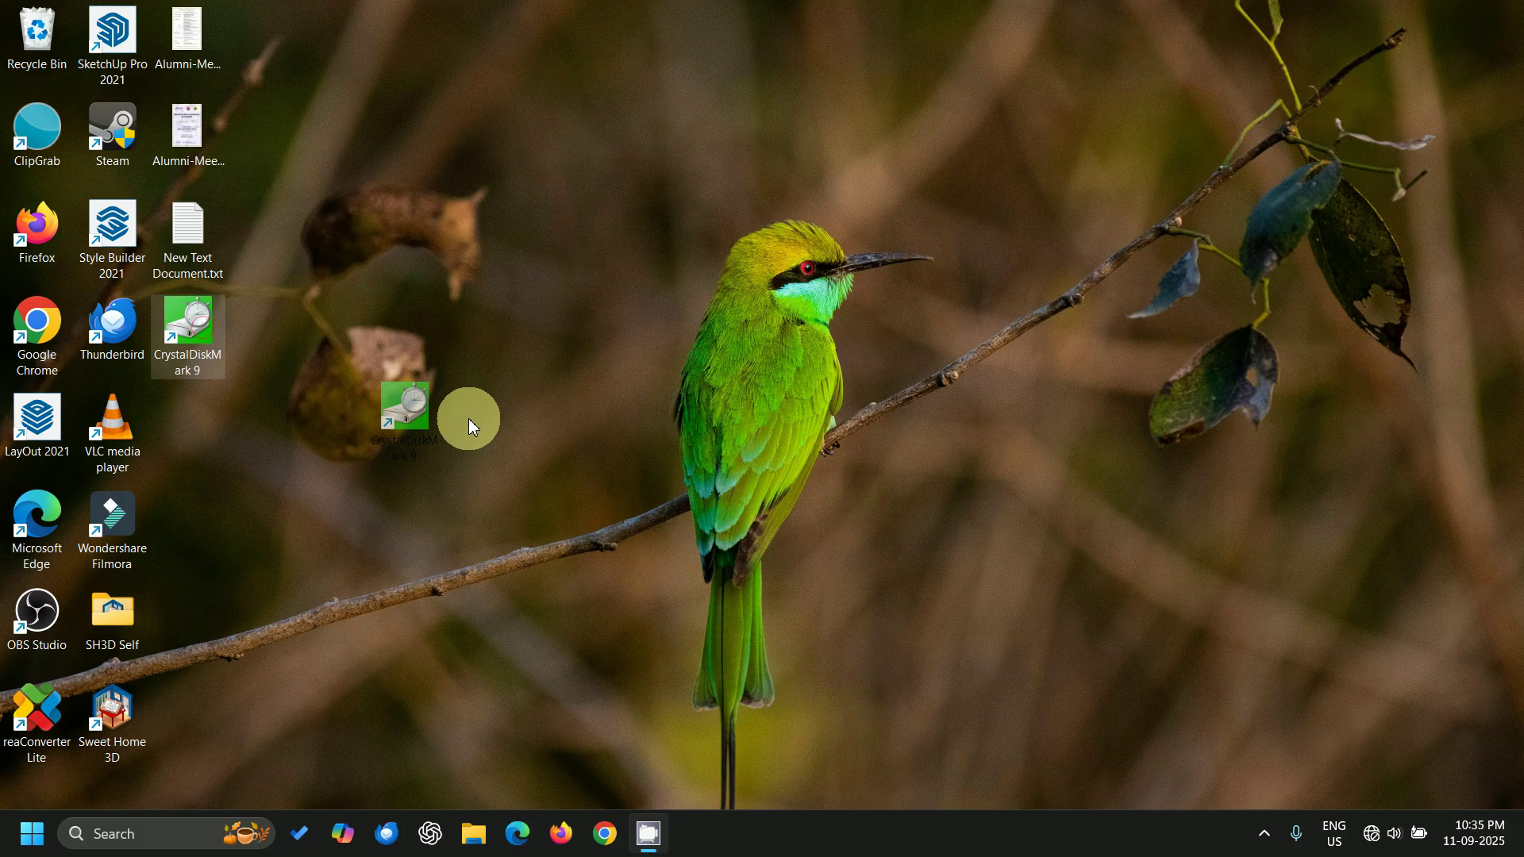
left_click_drag(471, 427, 216, 355)
double_click(196, 333)
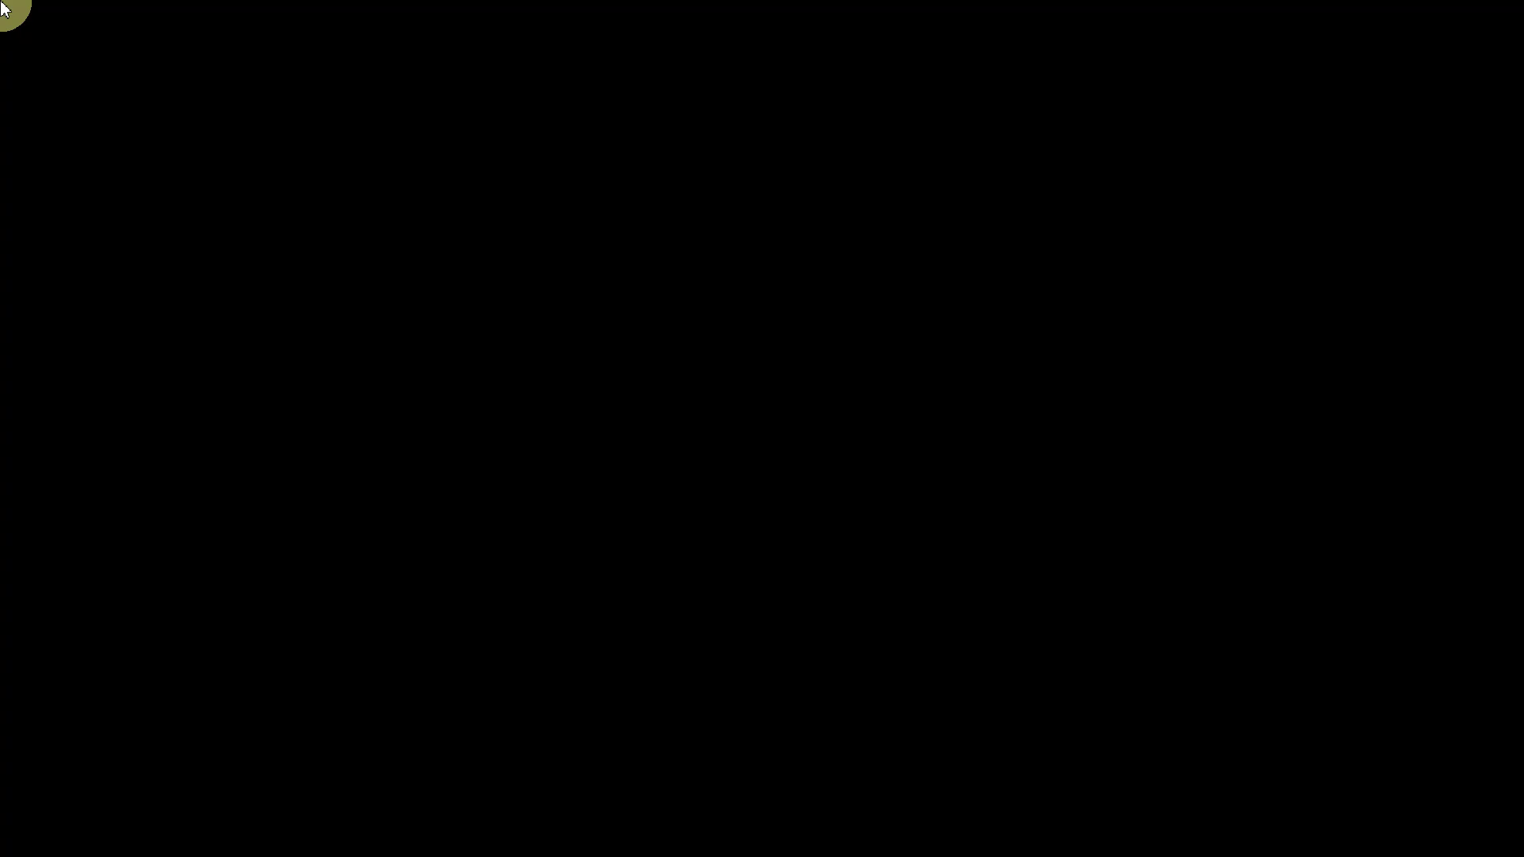
left_click(684, 583)
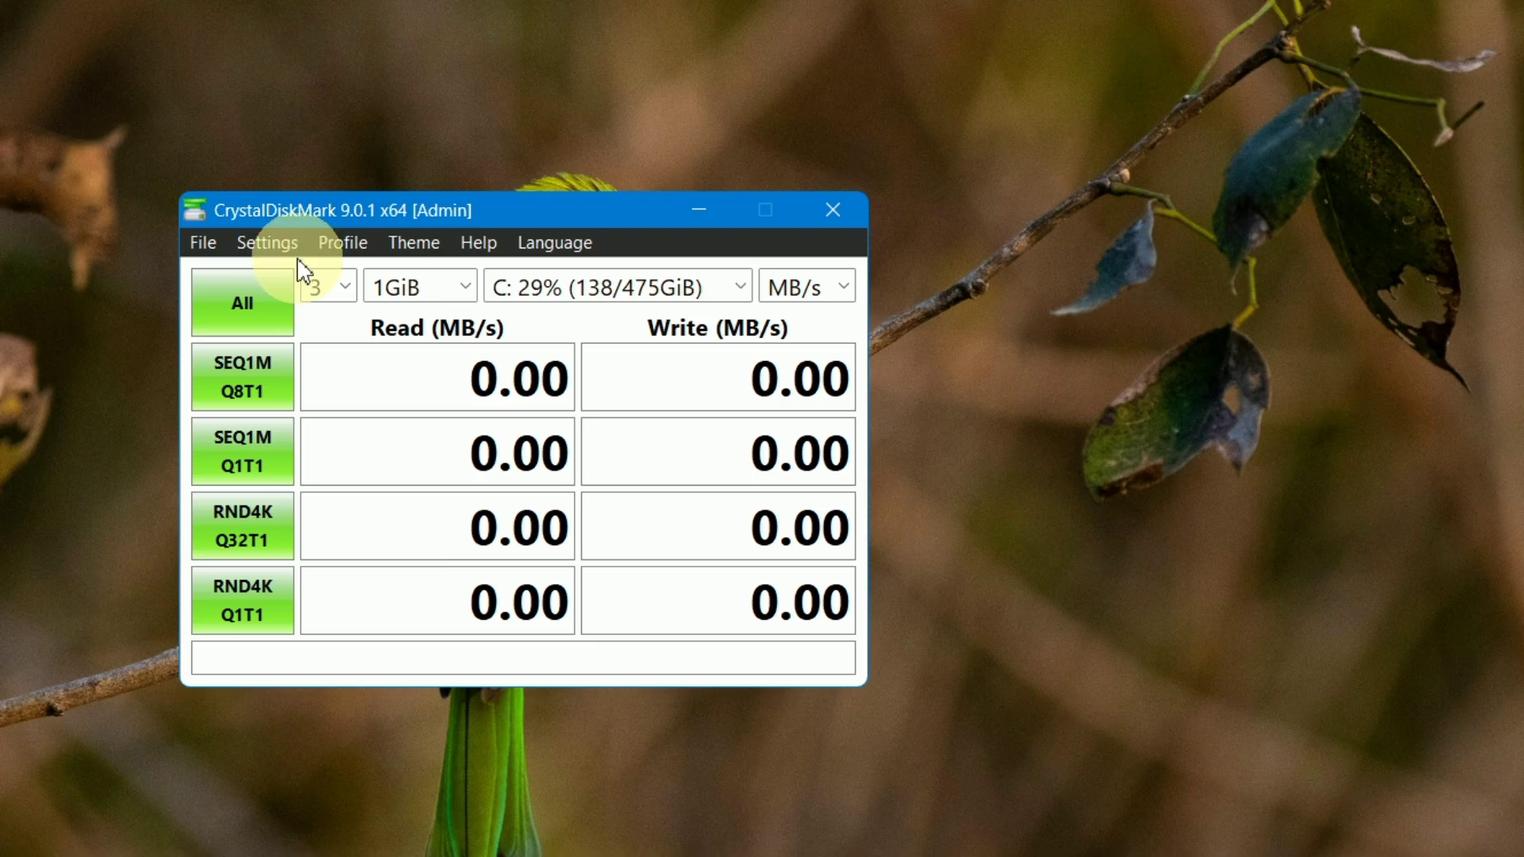
Examine CrystalDiskMark's test data and drive-type settings, help entries and result-saving options without choosing any
left_click(292, 245)
mouse_move(357, 275)
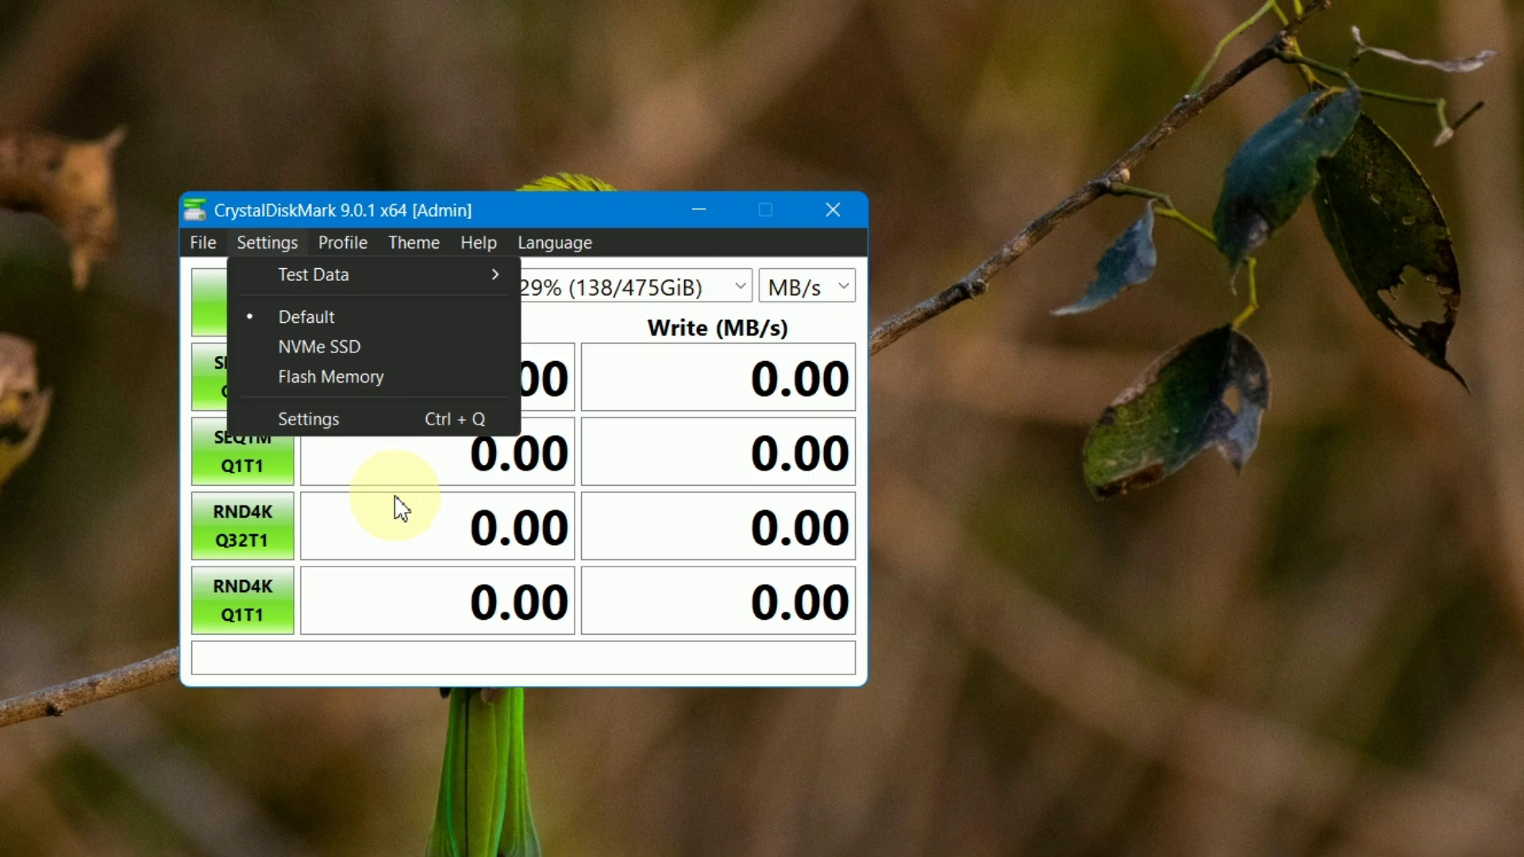
mouse_move(489, 243)
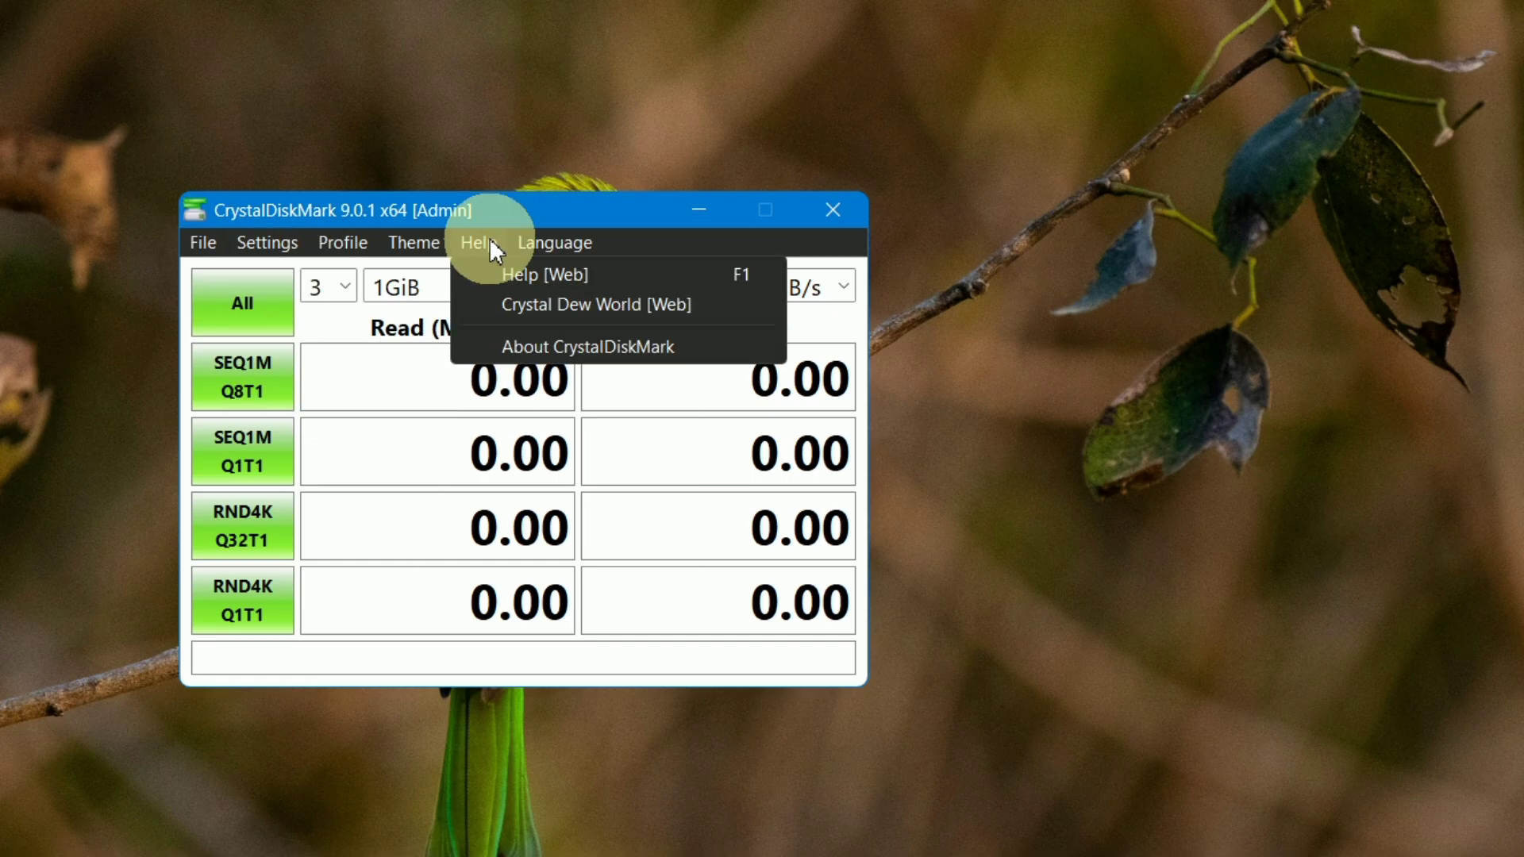
mouse_move(210, 241)
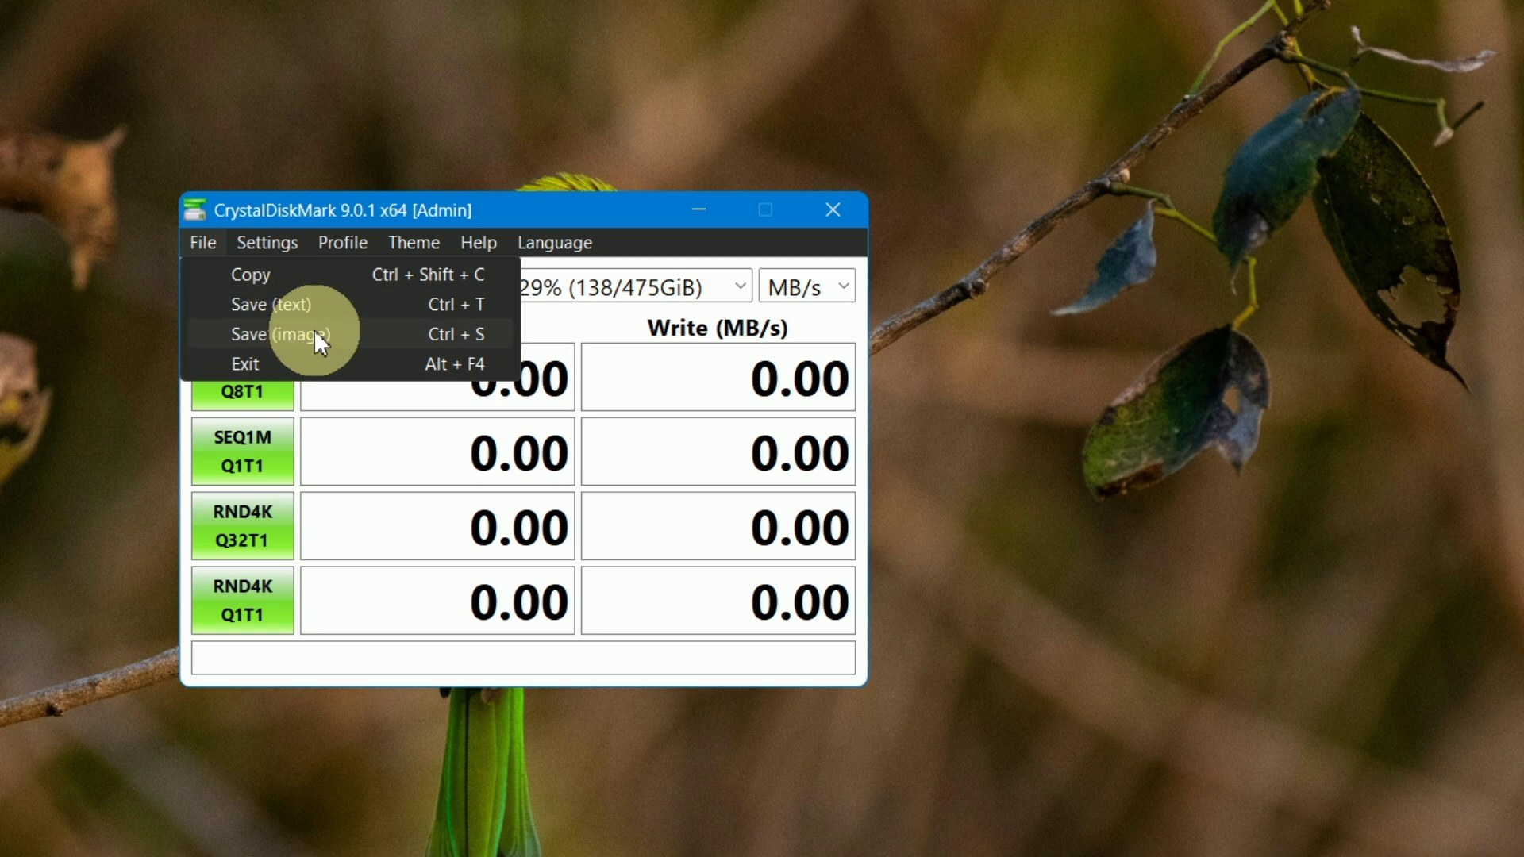
left_click(570, 217)
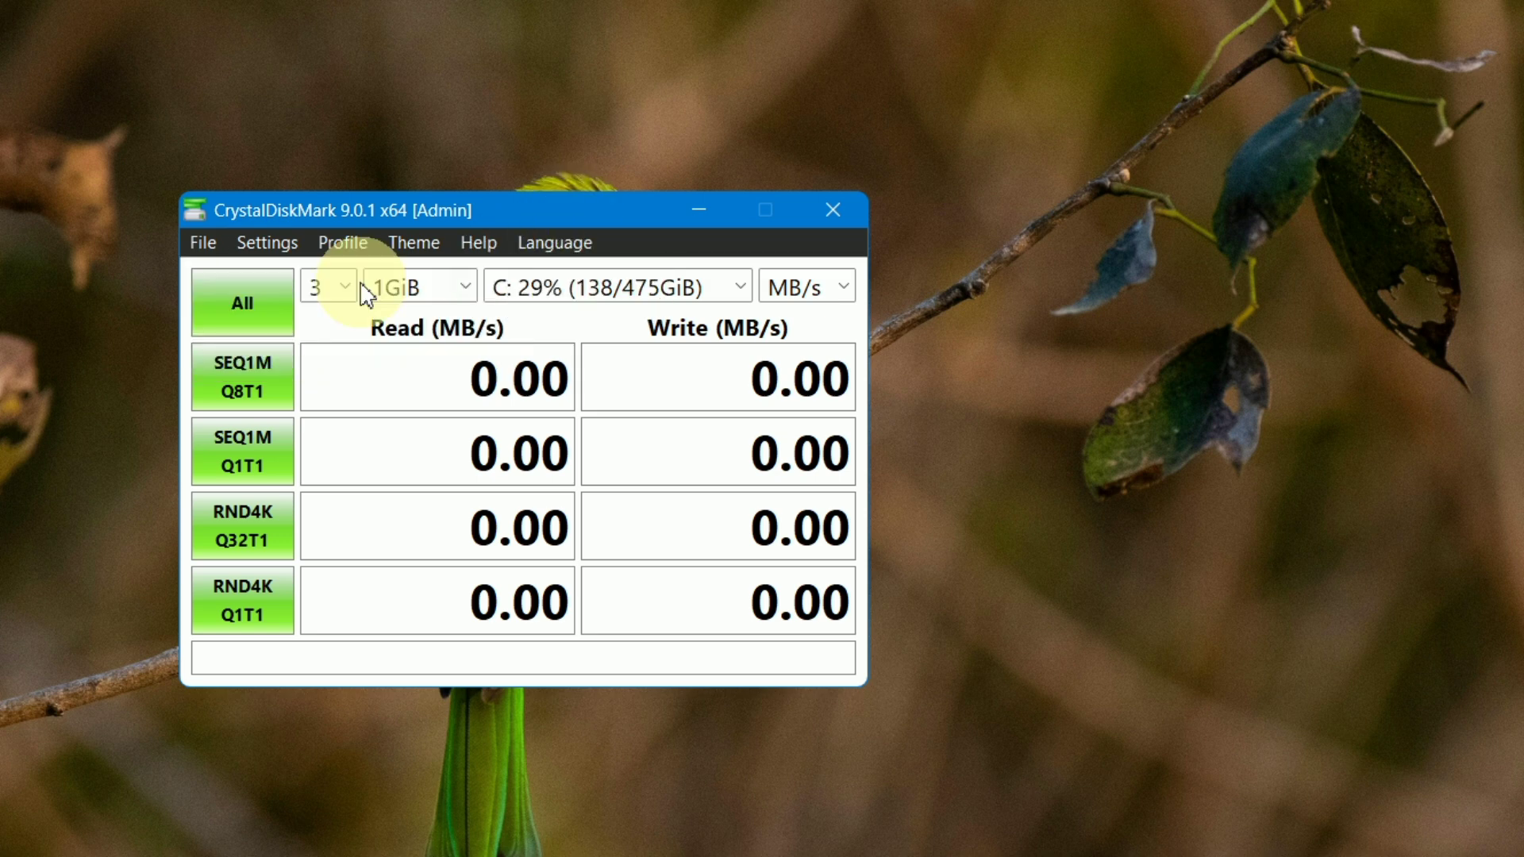
Run all read and write tests on drive C: with 3 passes of 1GiB, and move the results window aside
left_click(252, 316)
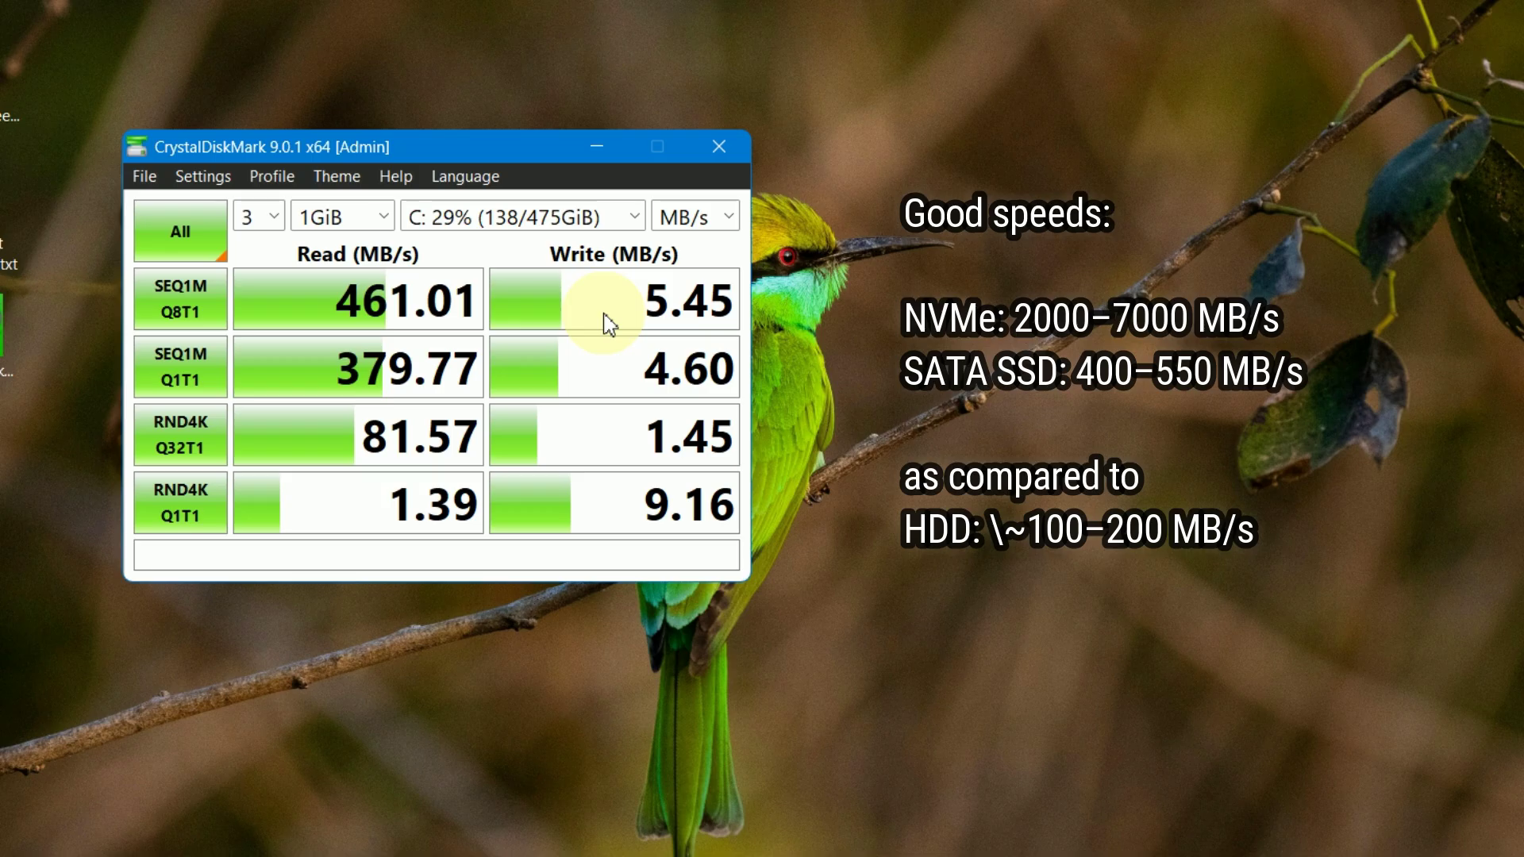
left_click_drag(469, 152, 532, 187)
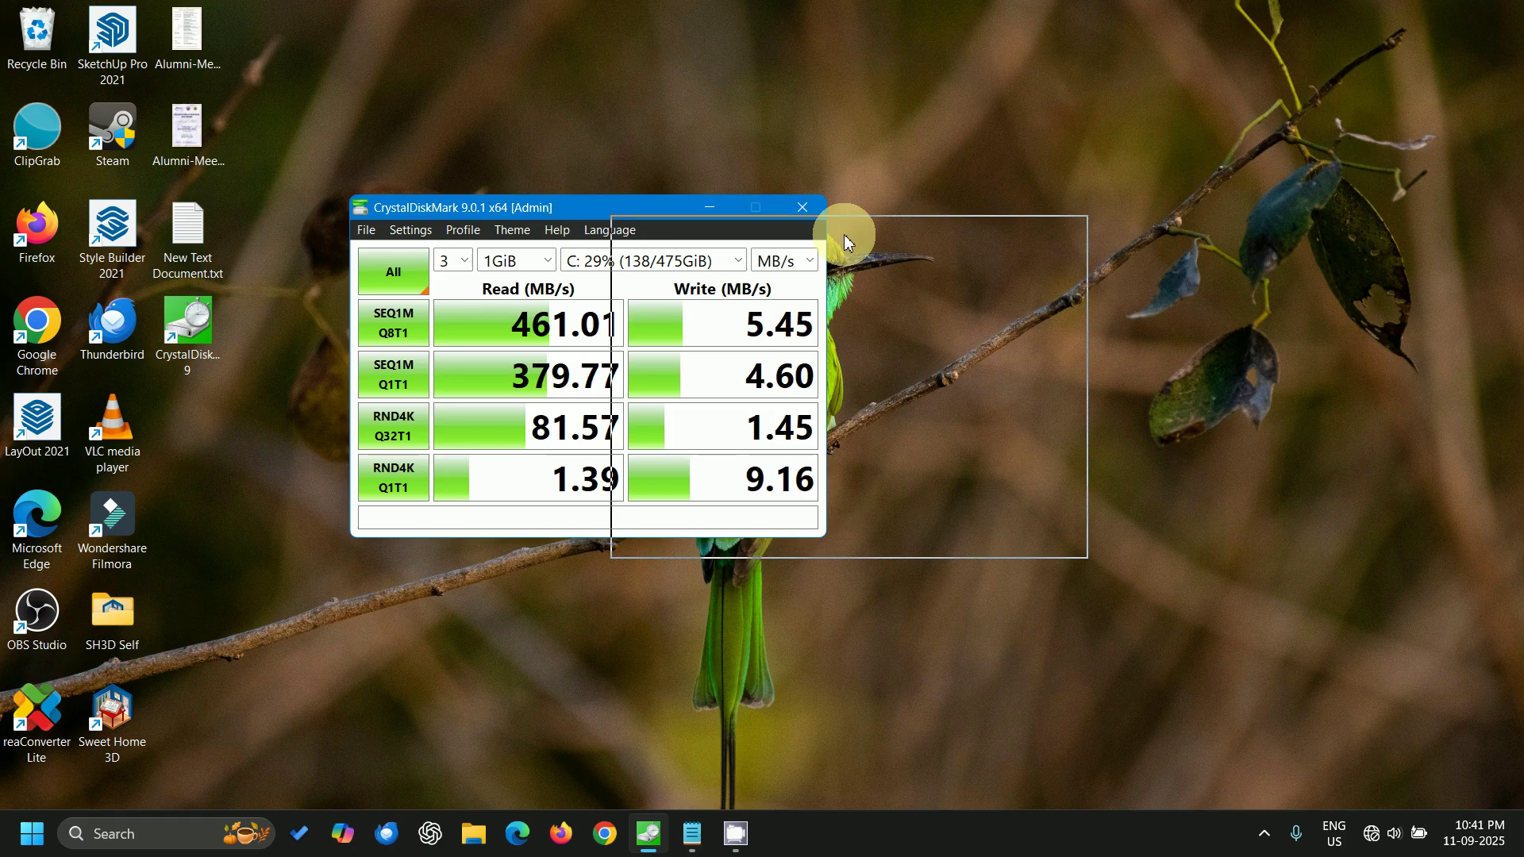
left_click_drag(845, 235, 1199, 228)
Open 2025-09-11_21-49.png from Downloads, minimize the folder and place the image beside the CrystalDiskMark window to compare results
right_click(473, 842)
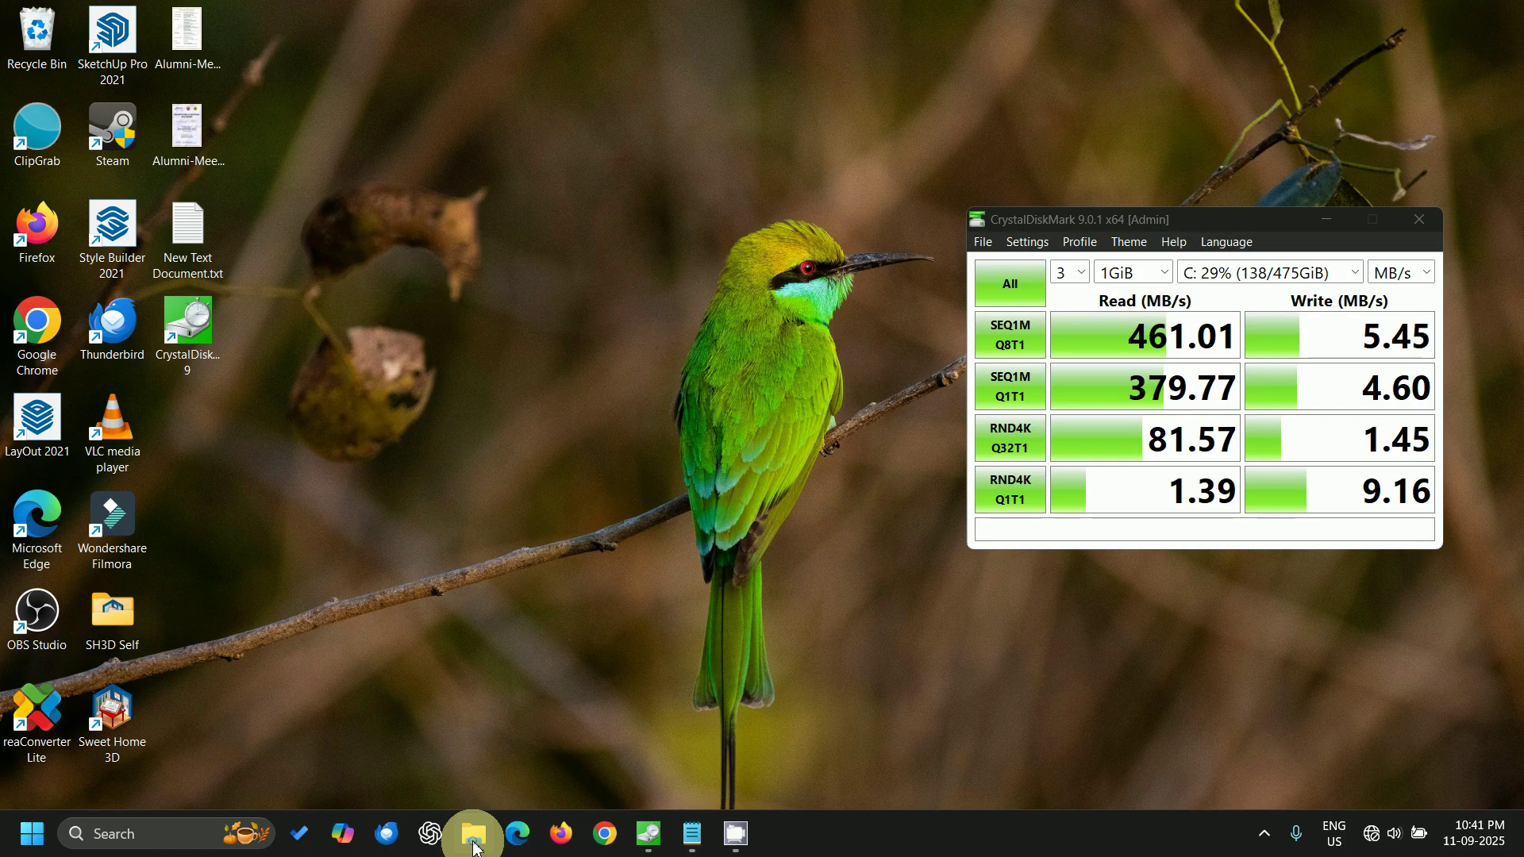
left_click(454, 308)
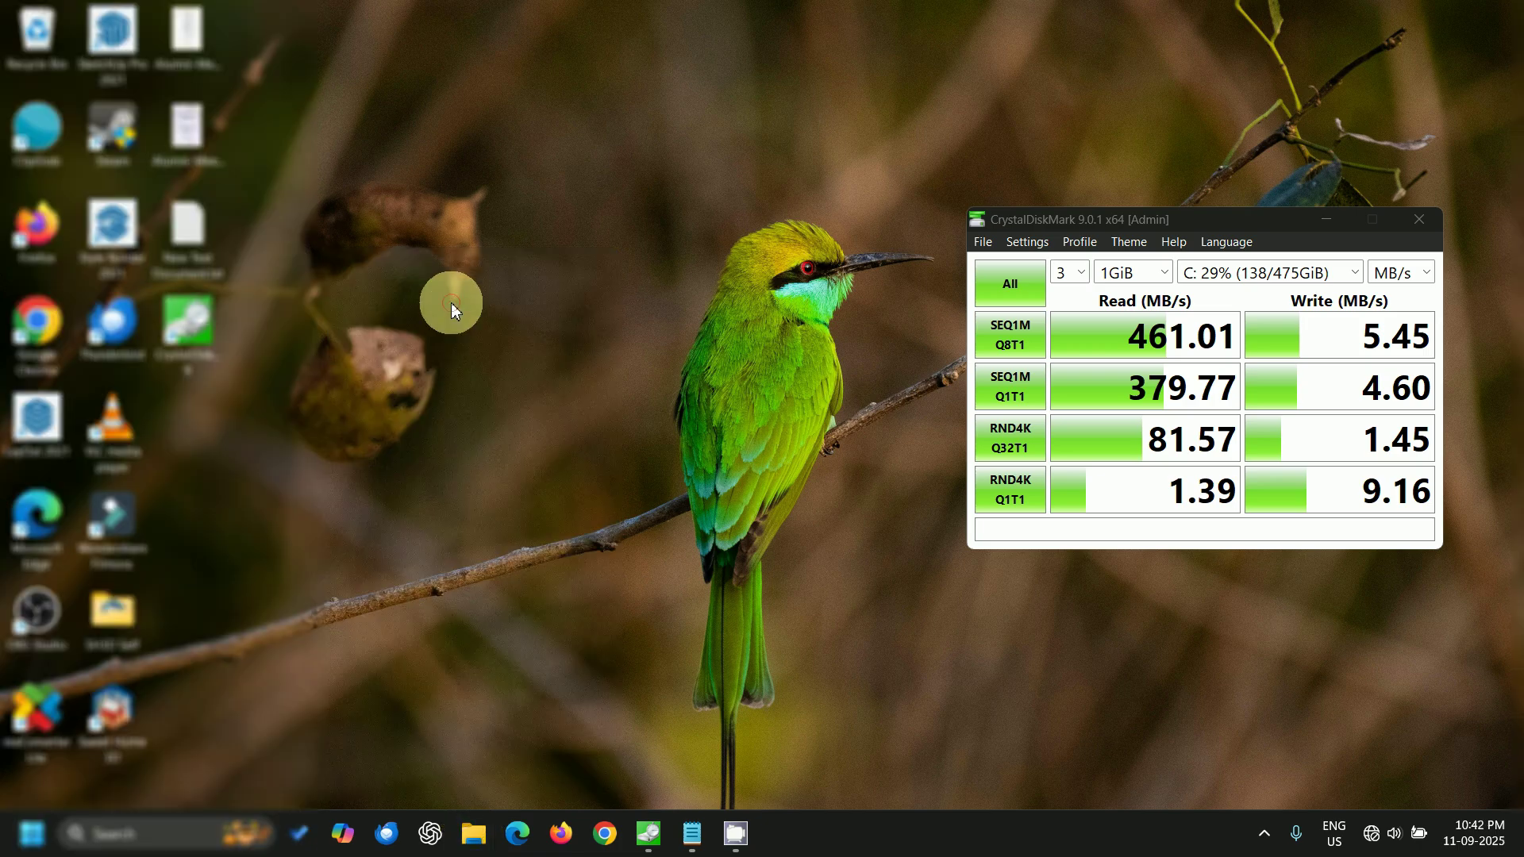
double_click(427, 464)
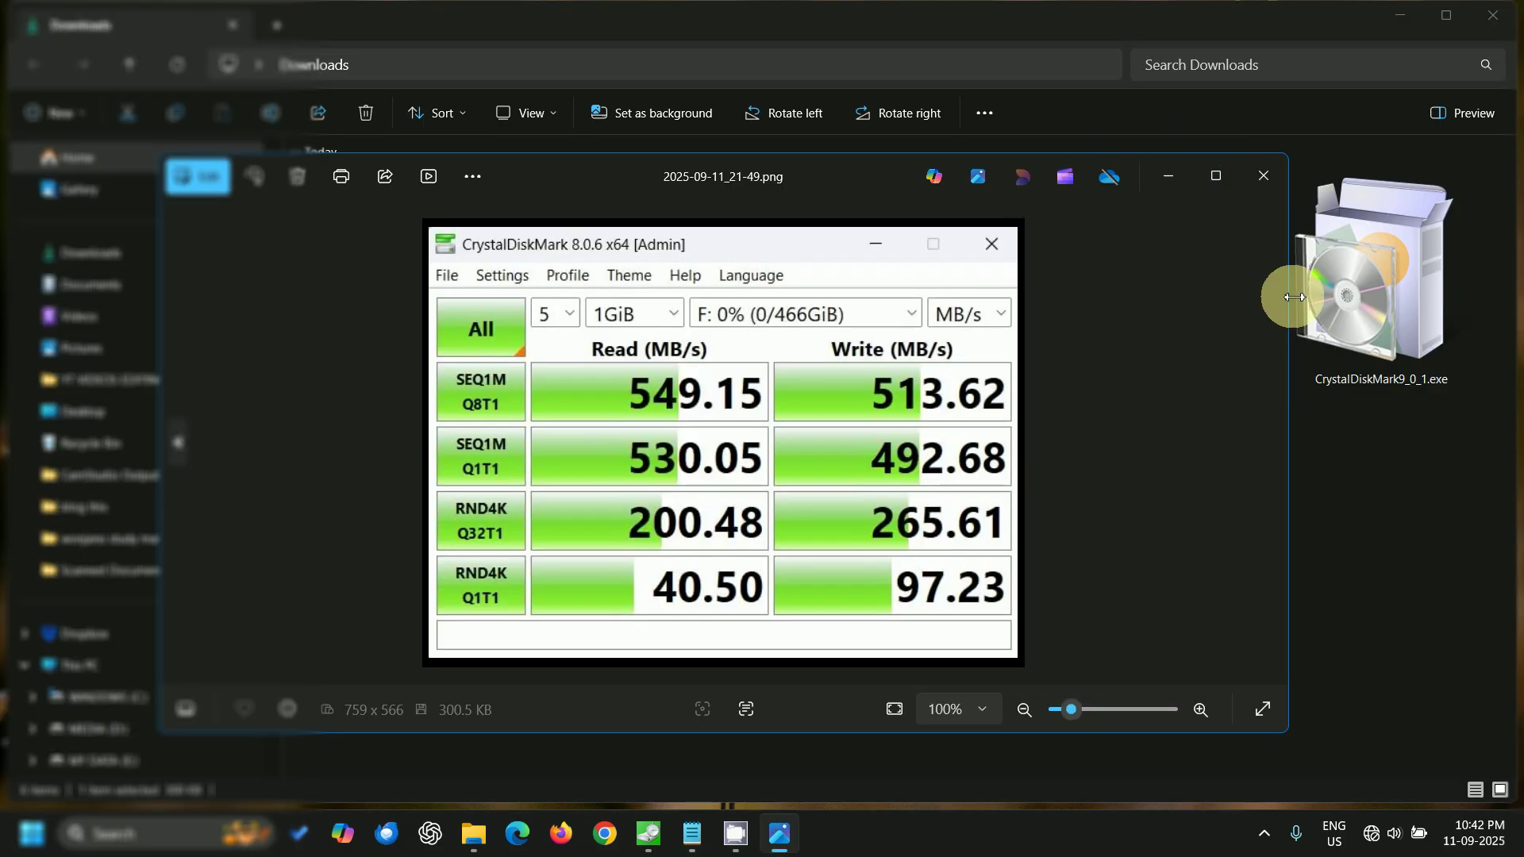
left_click(1403, 17)
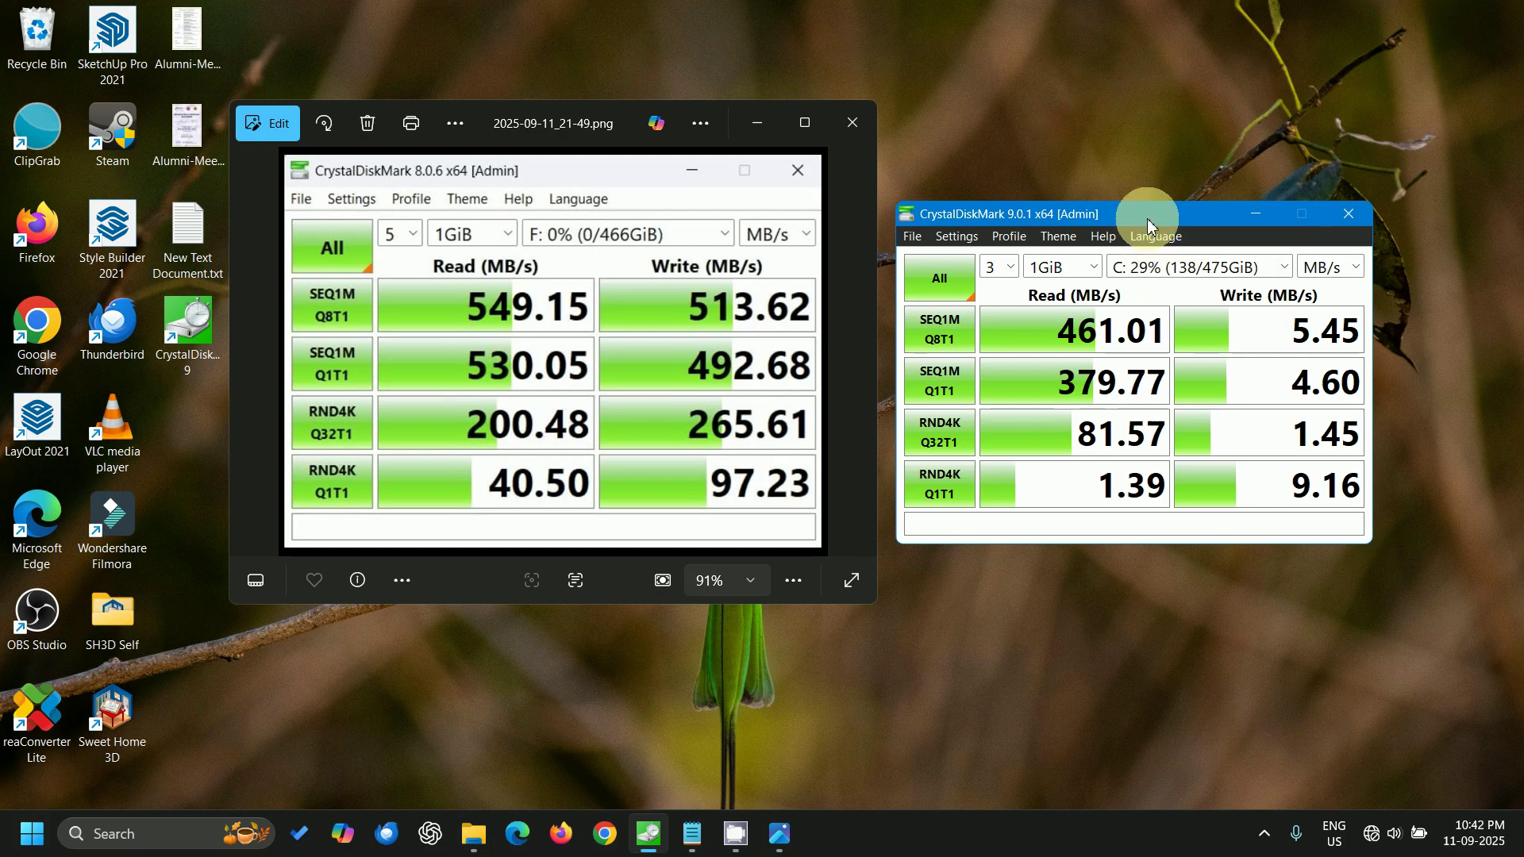
left_click_drag(1148, 225, 1137, 129)
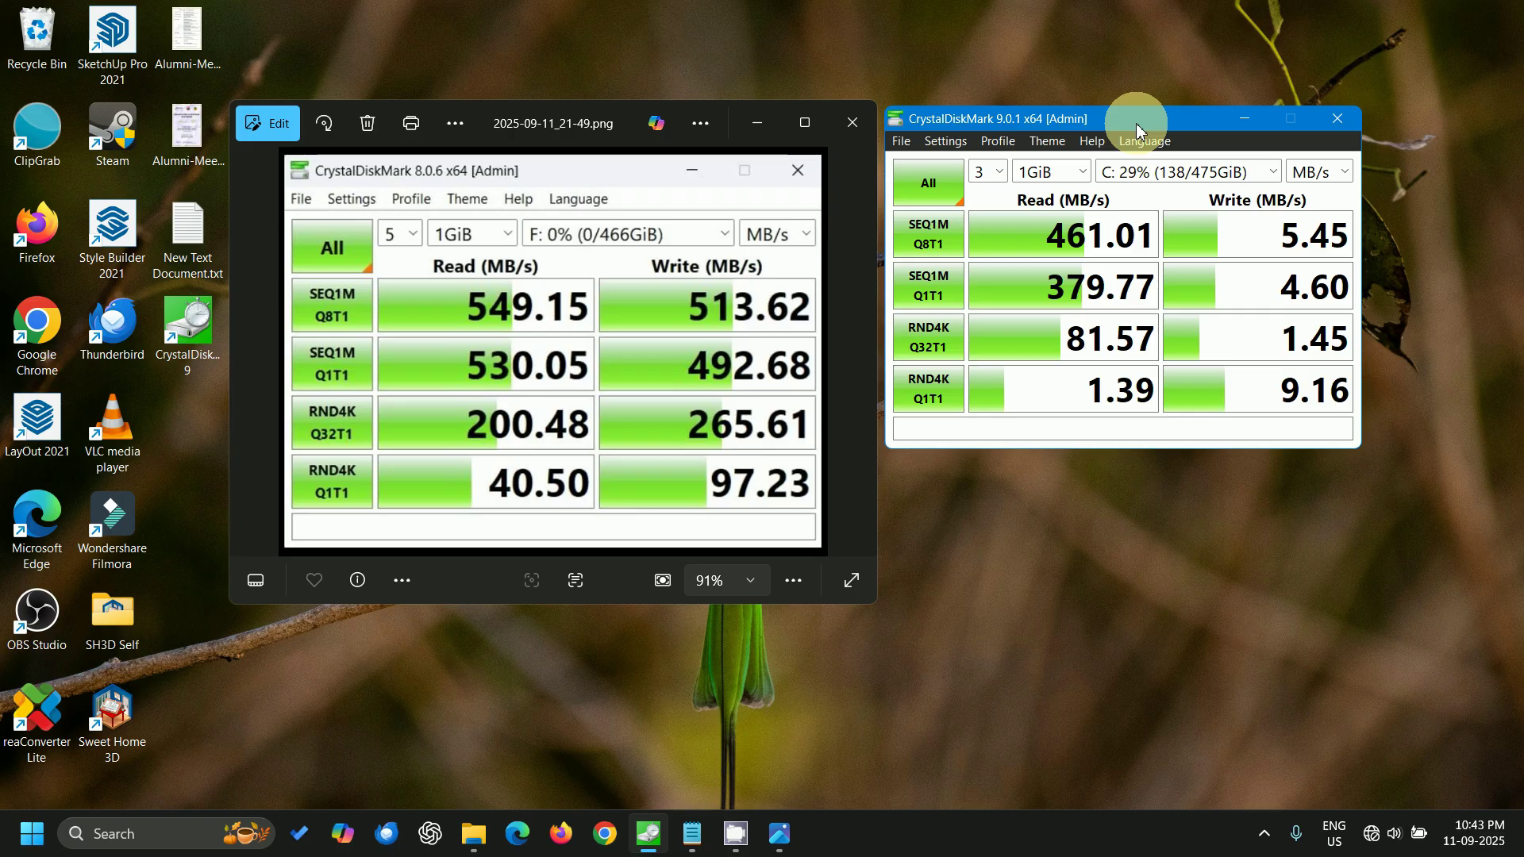
left_click_drag(1137, 129, 1143, 215)
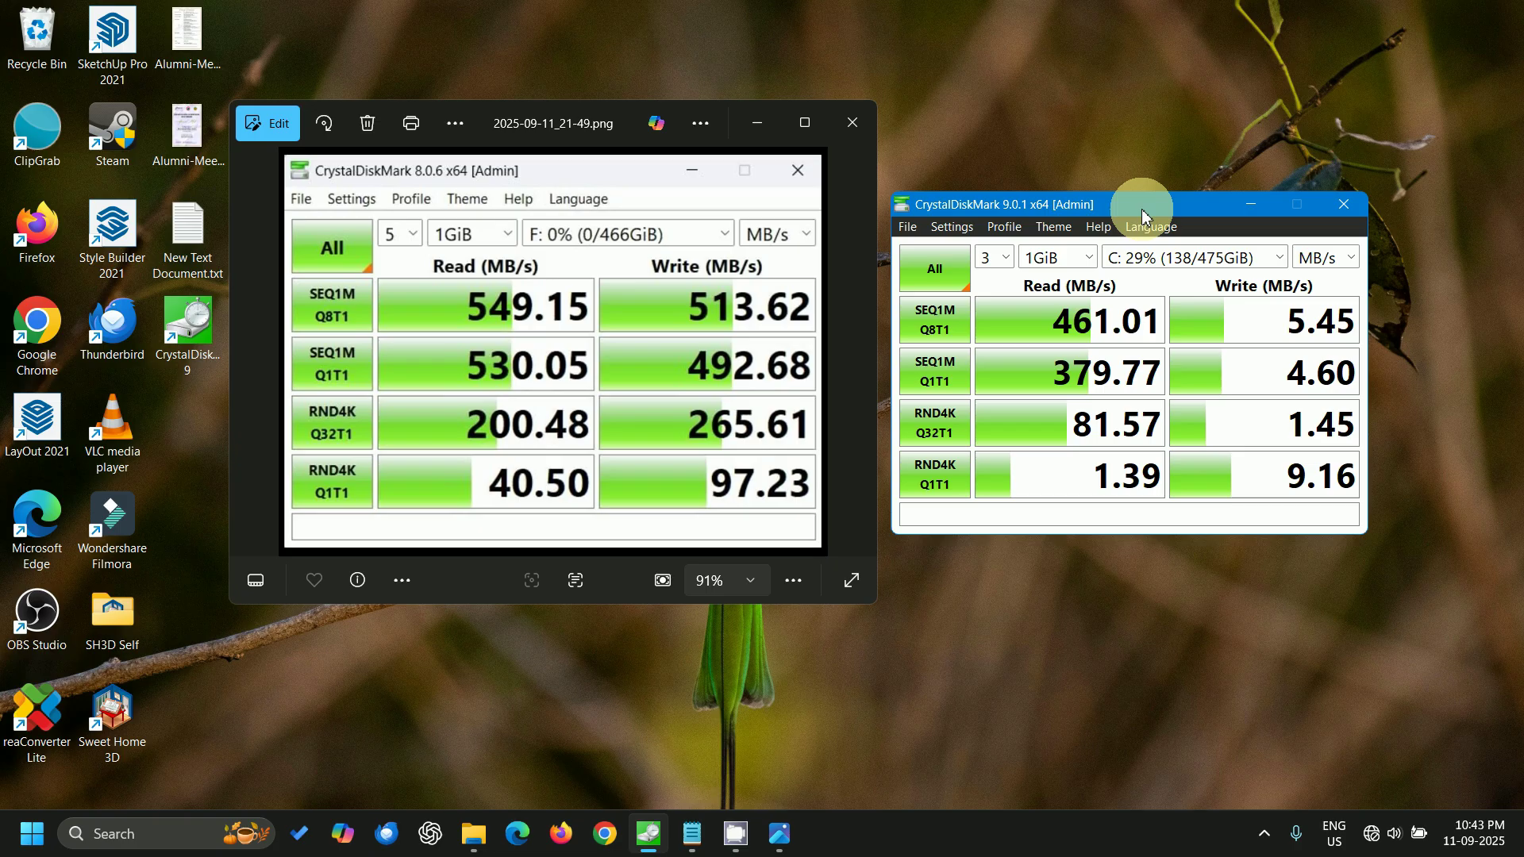
Close the saved SSD result image and move the CrystalDiskMark results window to the middle of the desktop
mouse_move(1143, 215)
left_mouse_down()
mouse_move(997, 252)
mouse_move(1145, 228)
left_mouse_up()
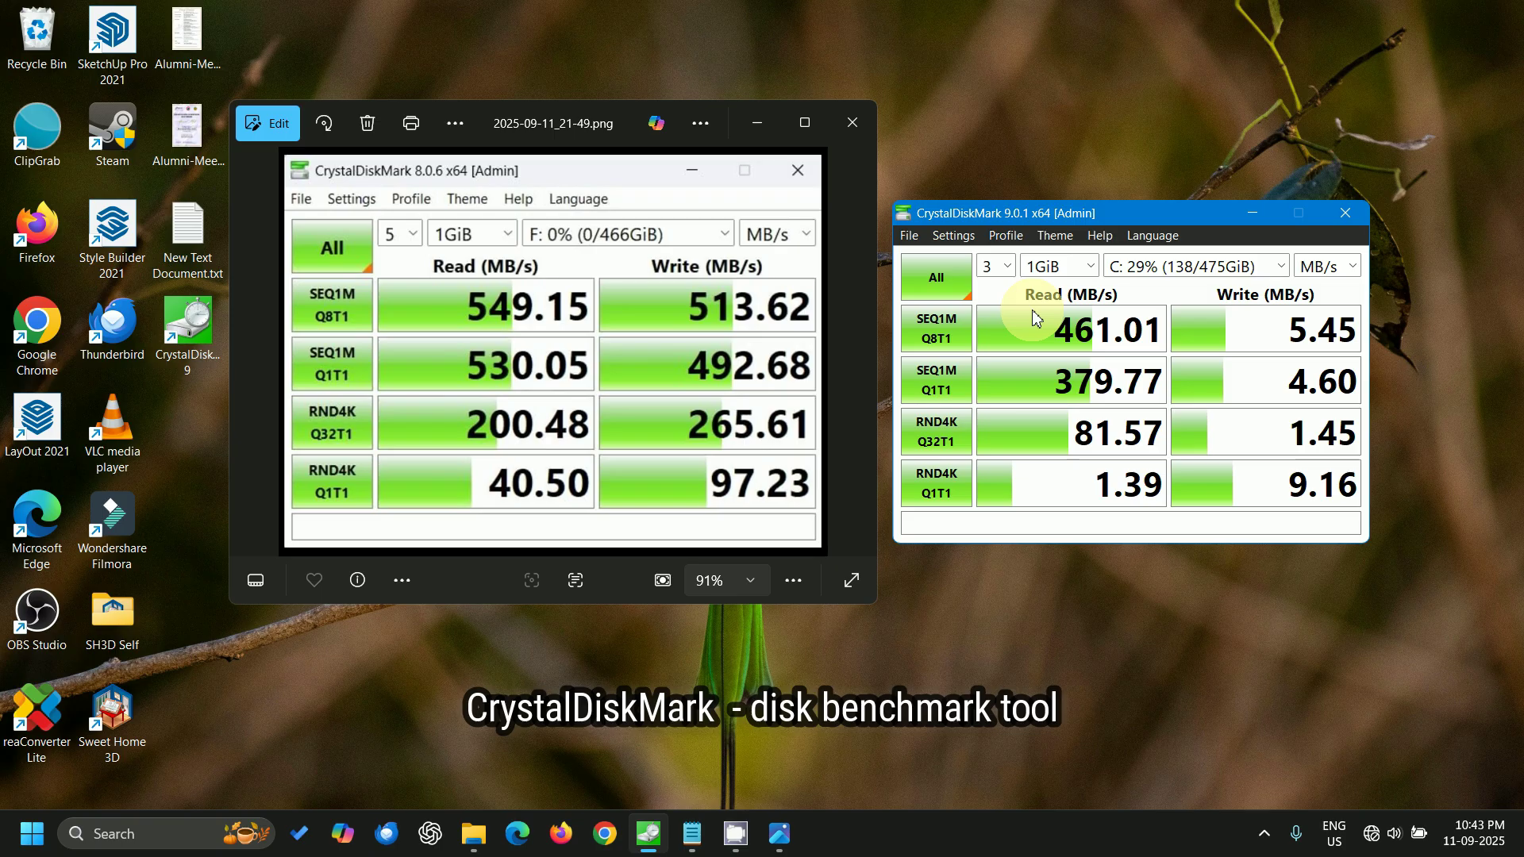
left_click(863, 127)
left_click_drag(696, 164, 609, 245)
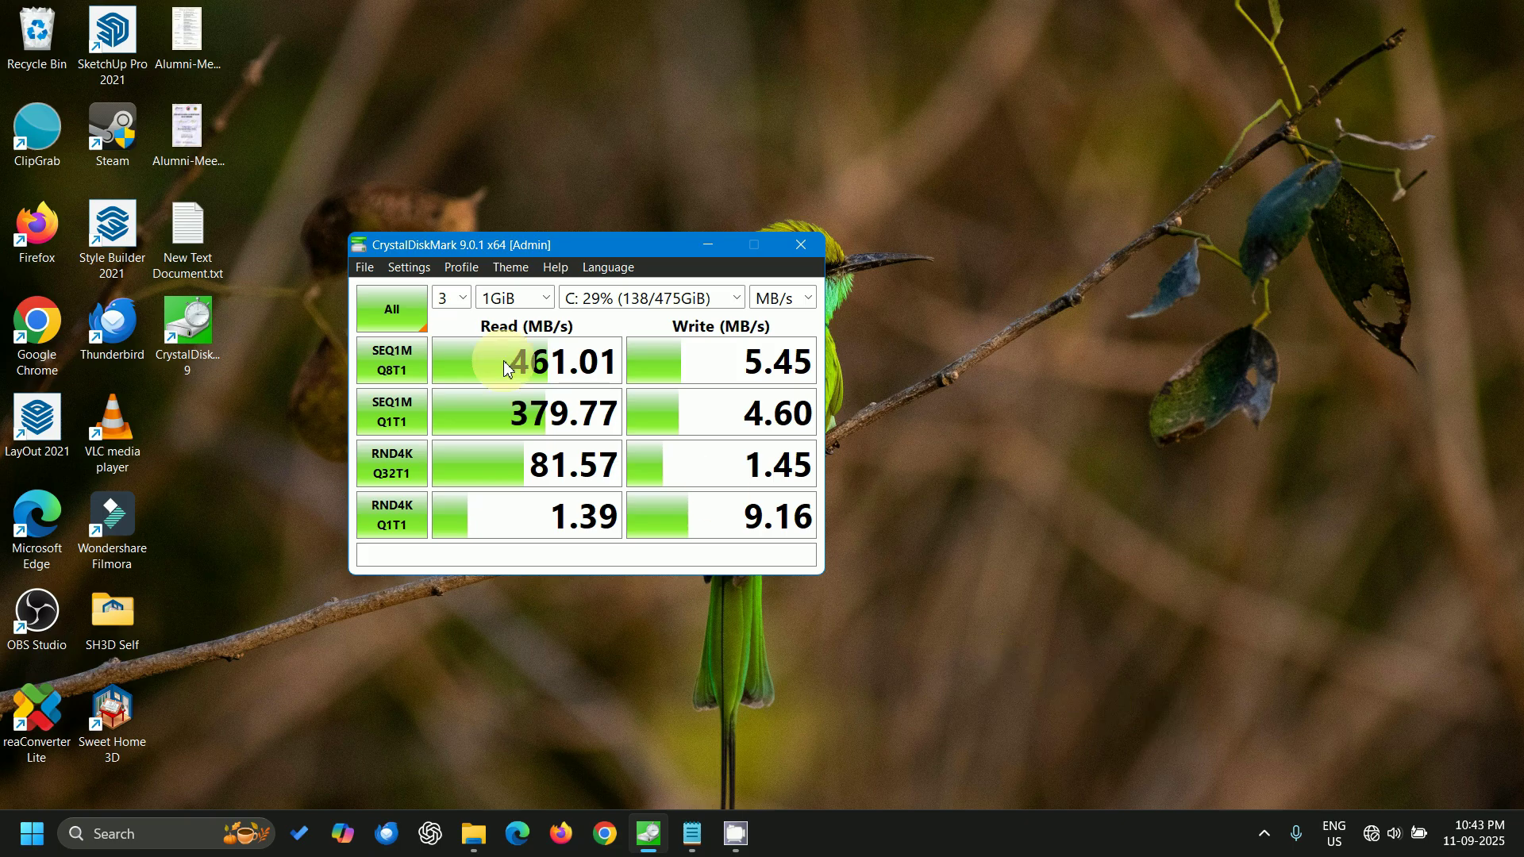
Turn Wi-Fi back on and dismiss the quick settings
left_click(1374, 845)
left_click(1211, 475)
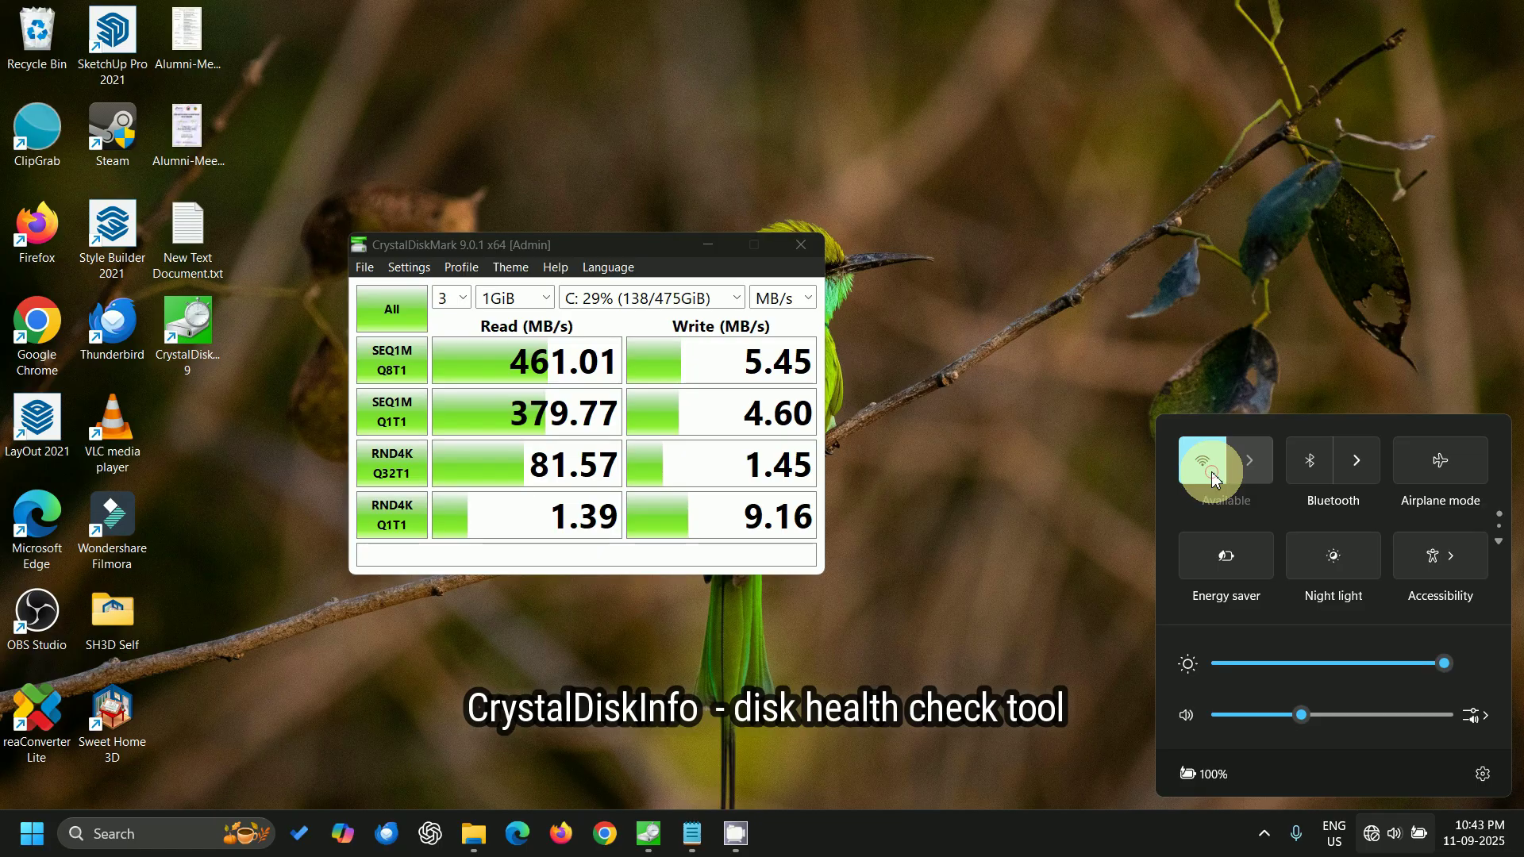
left_click(940, 433)
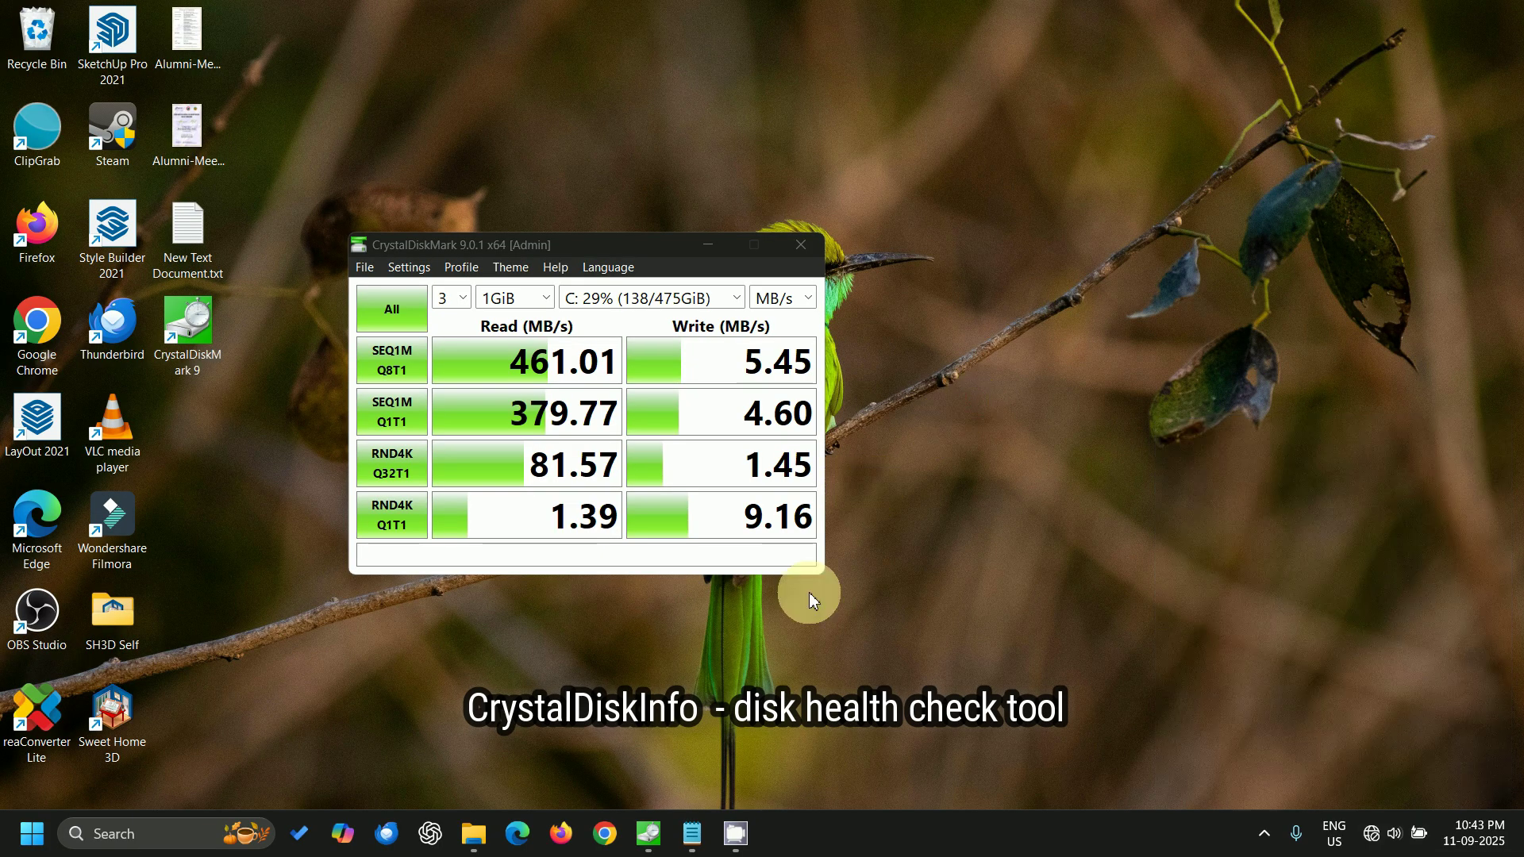
Switch to Firefox, search the web for "crystal disk info" and open the CrystalDiskInfo page on crystalmark.info
left_click(561, 834)
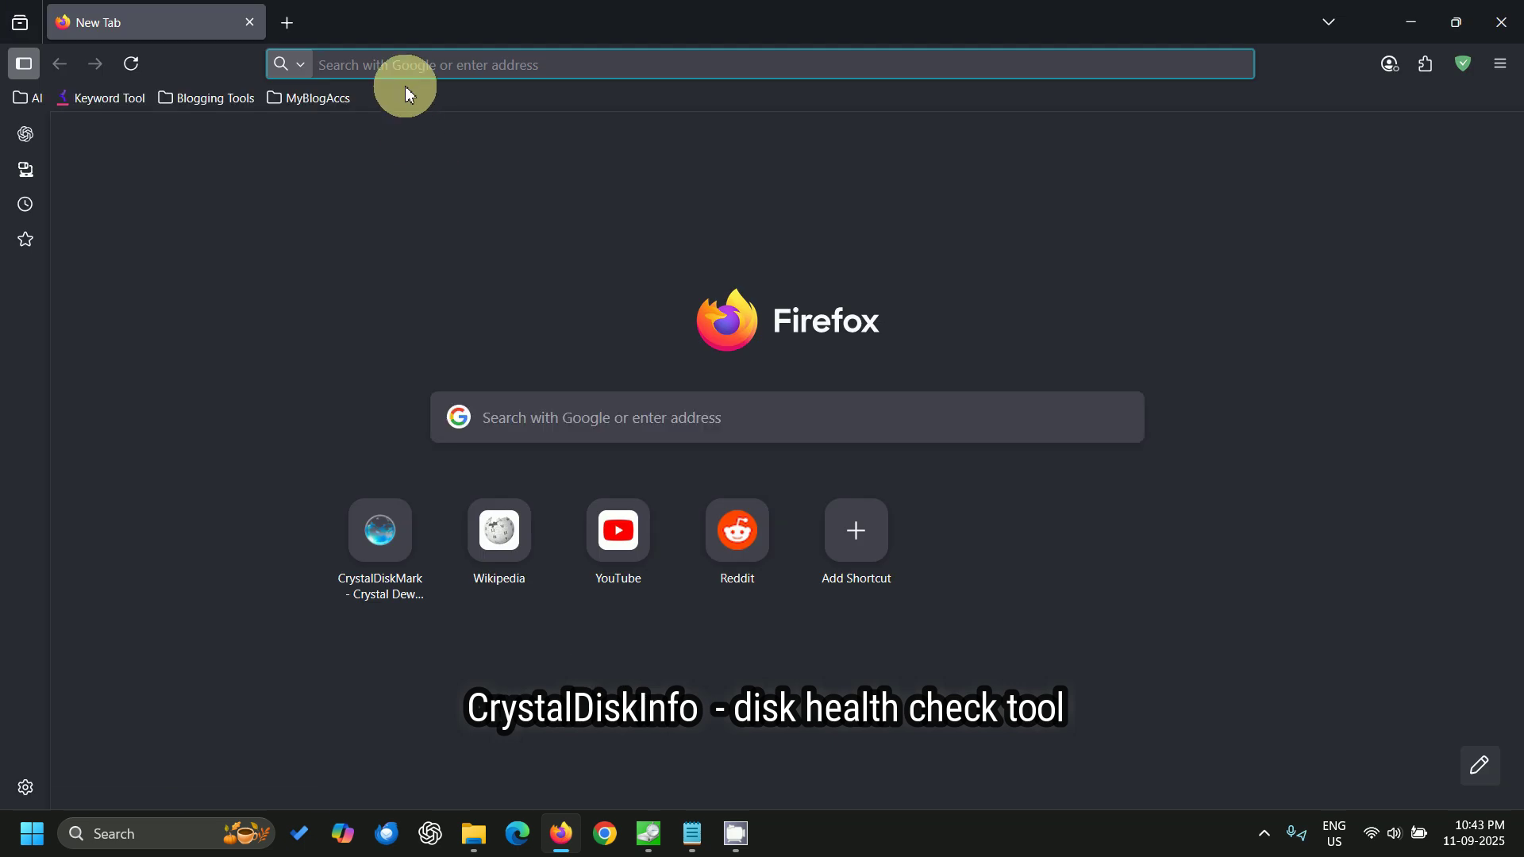
type("crysta")
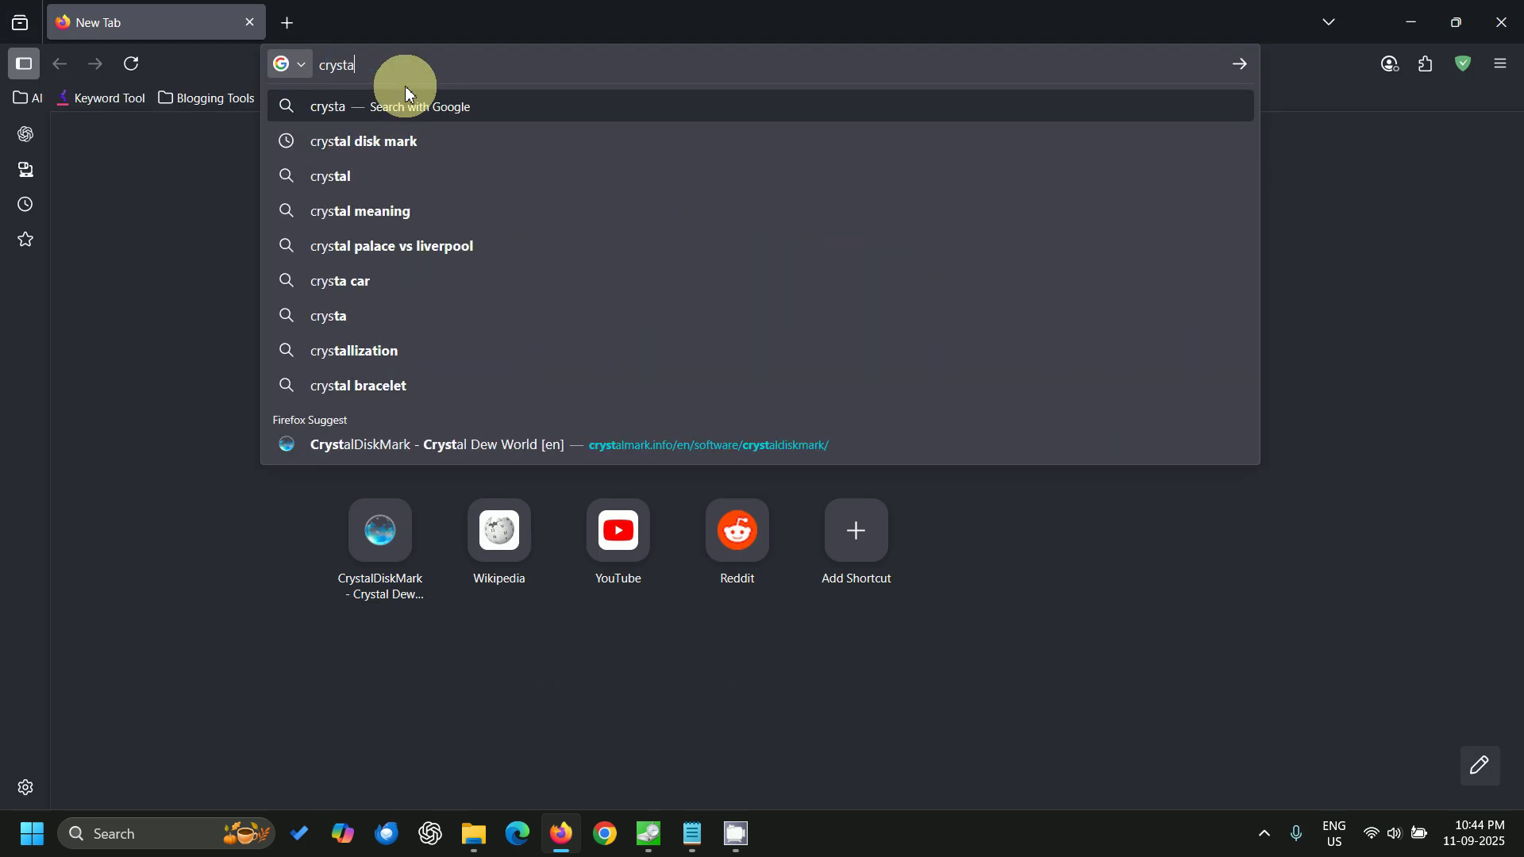
type("l disk info")
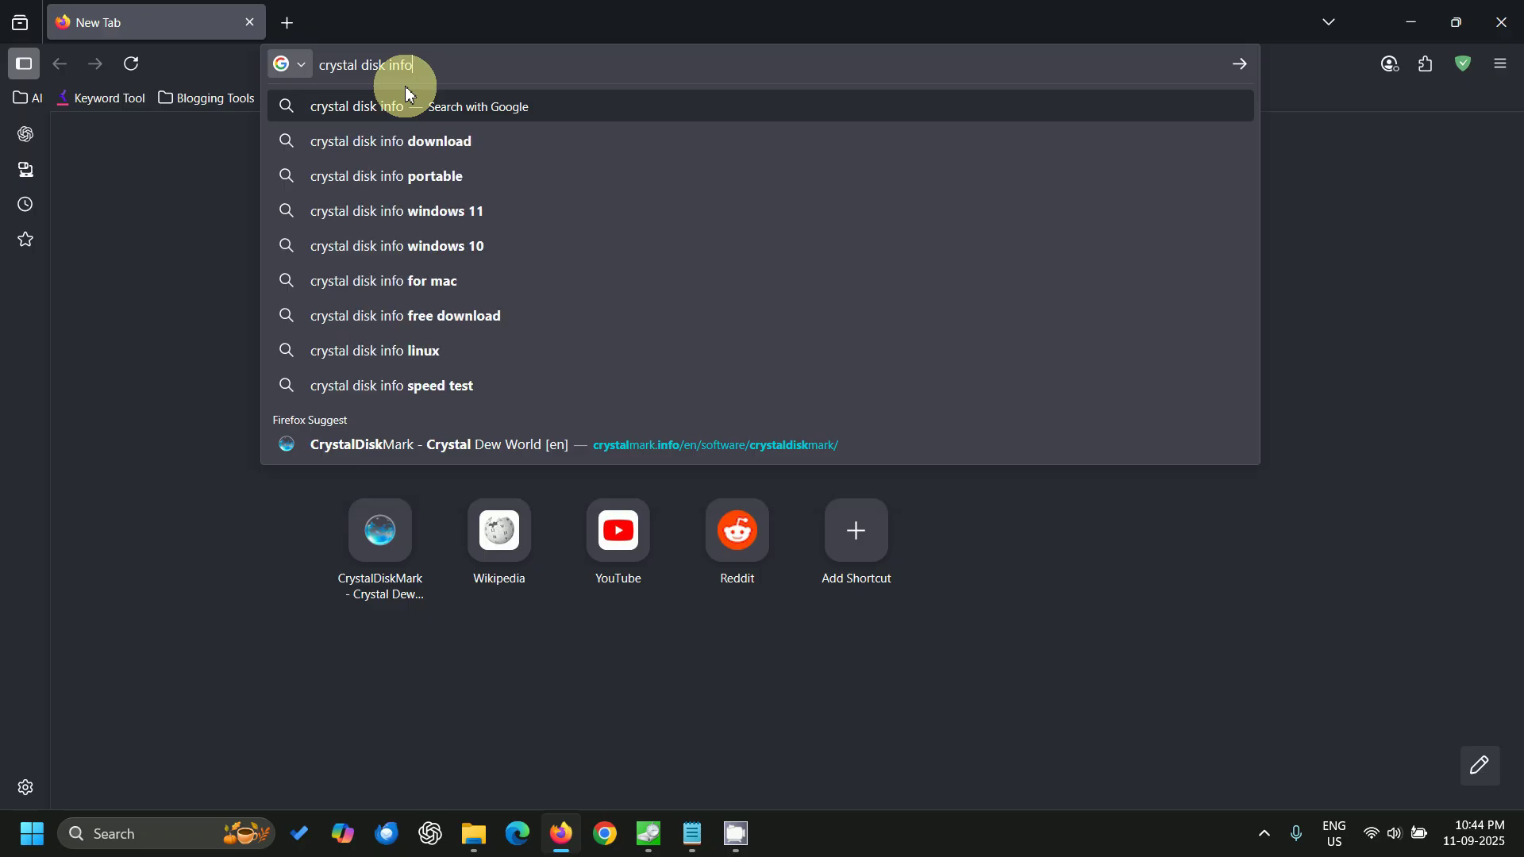
key("Return")
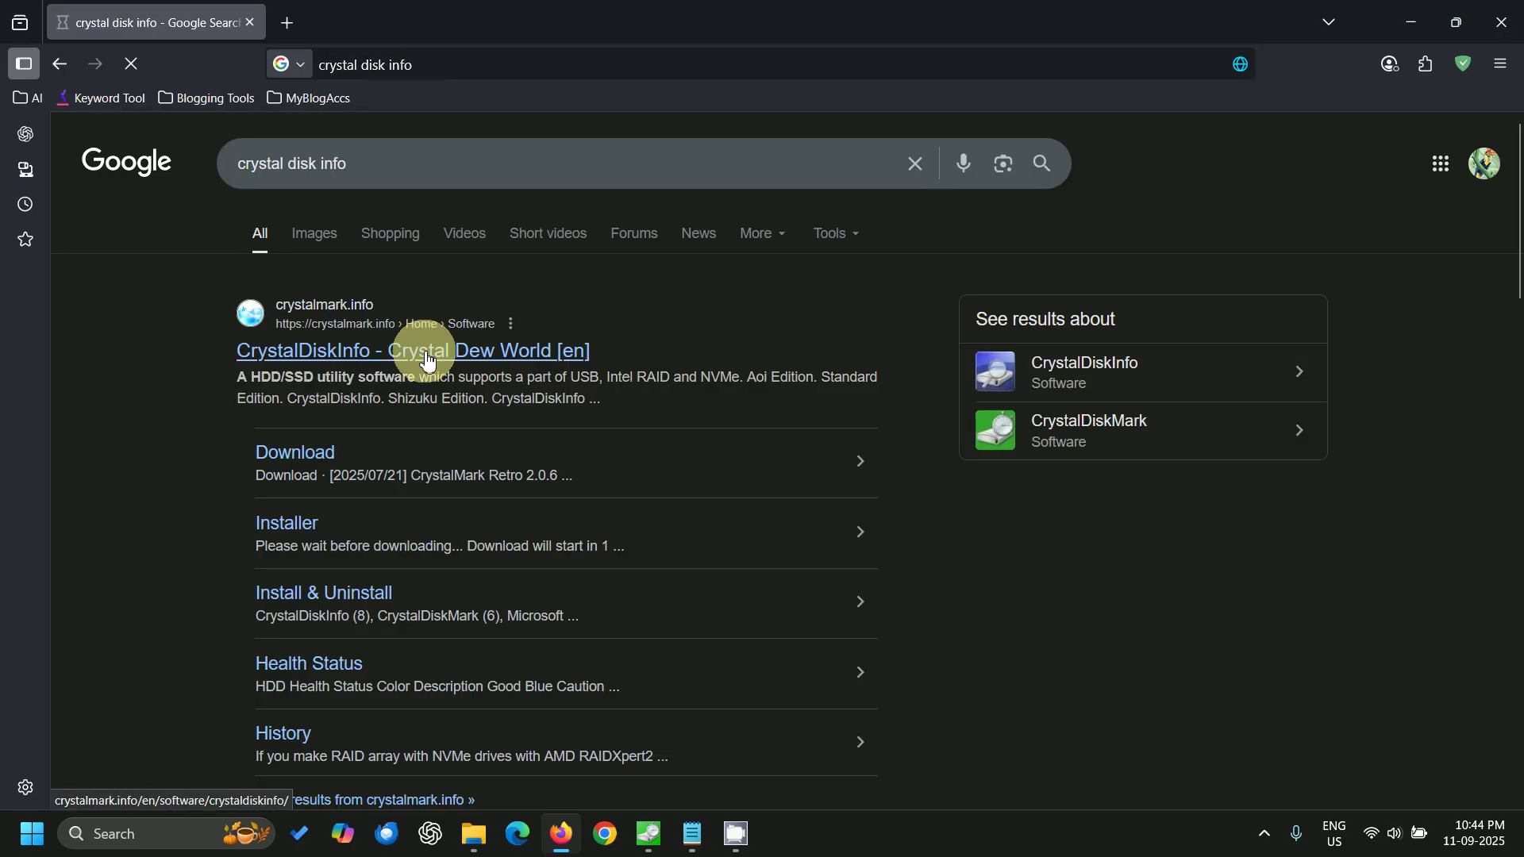
left_click(426, 358)
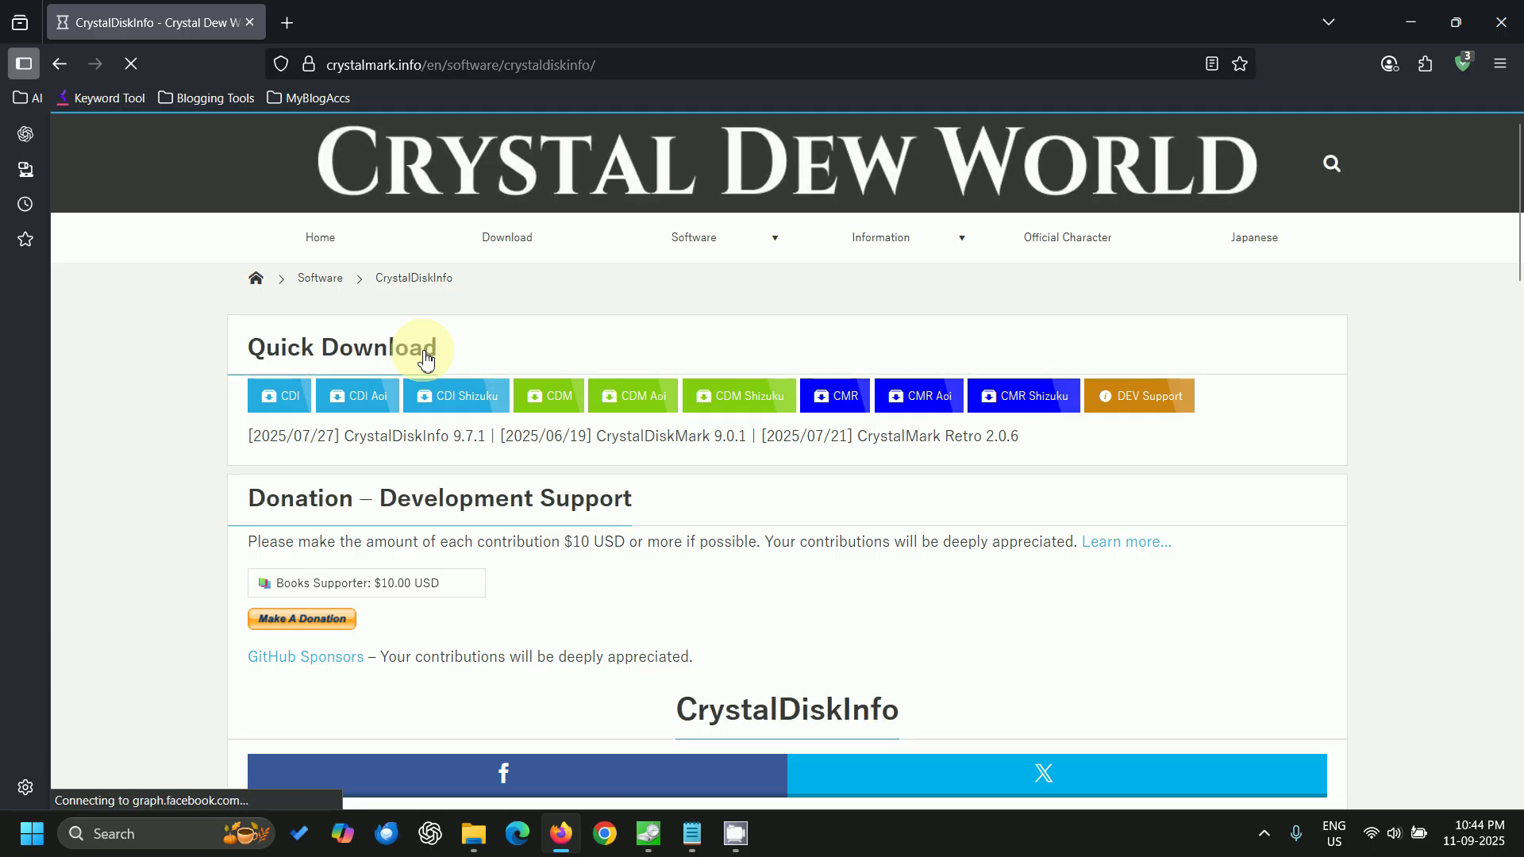
Examine the CrystalDiskInfo page down to its Standard, Shizuku and Kurei Kei editions
scroll(479, 508, "down", 3)
scroll(480, 508, "down", 4)
scroll(481, 509, "down", 6)
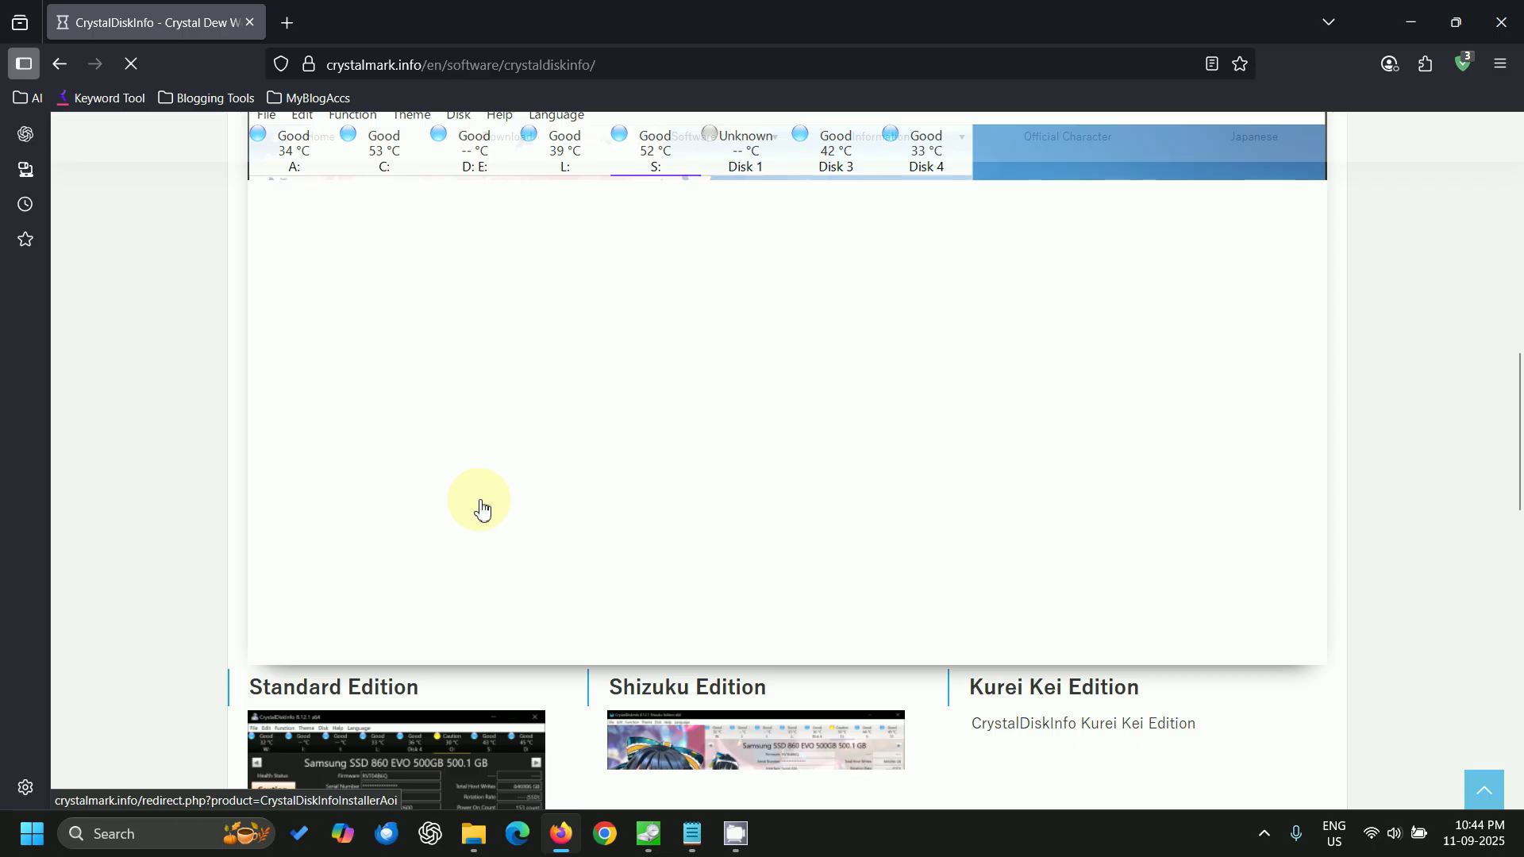
scroll(480, 502, "down", 2)
scroll(480, 502, "up", 2)
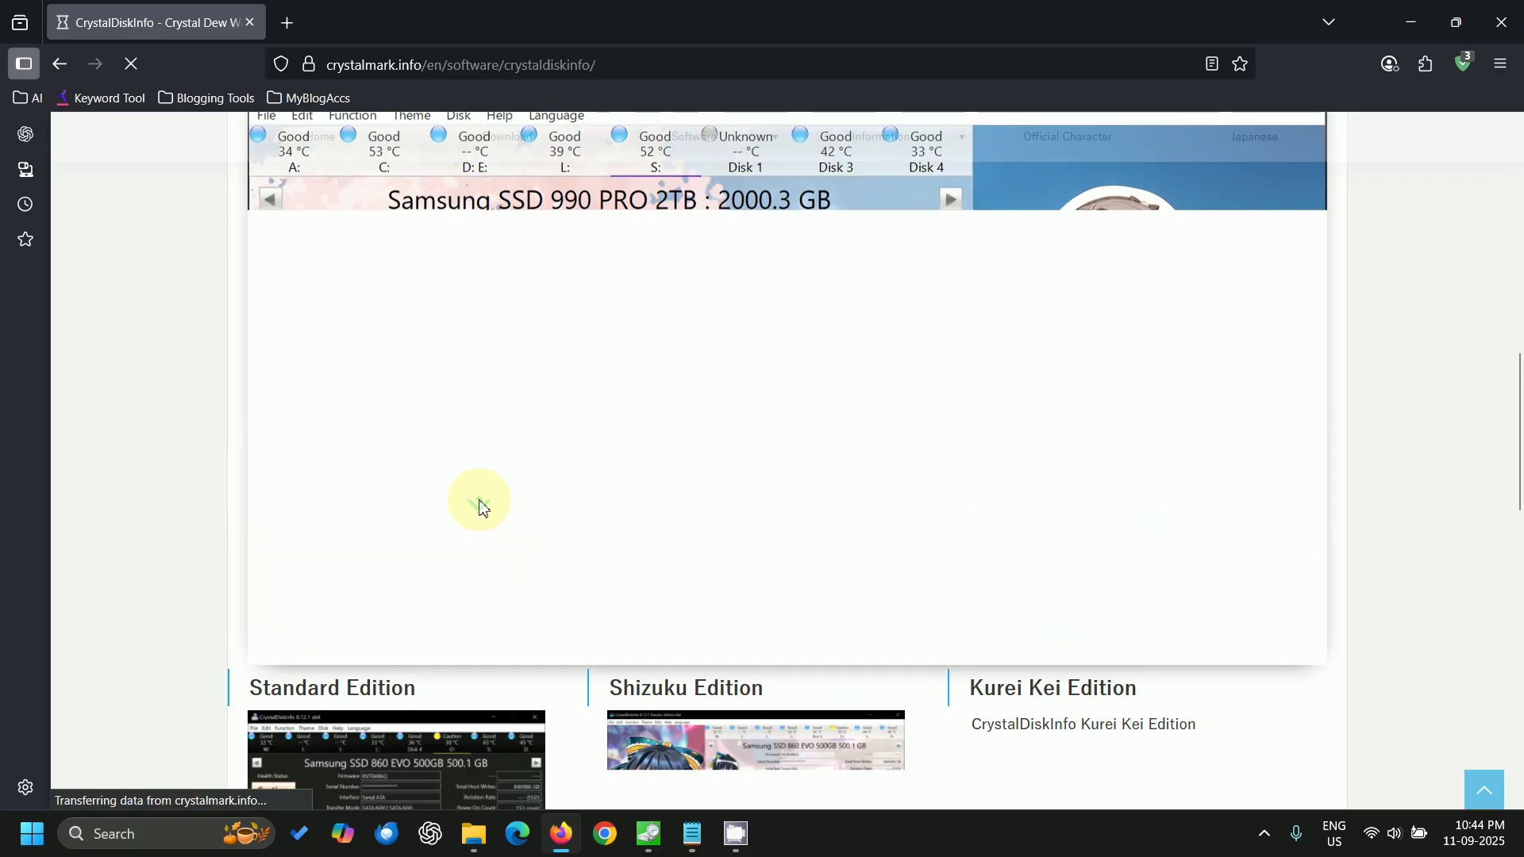
scroll(479, 502, "up", 1)
scroll(481, 508, "up", 2)
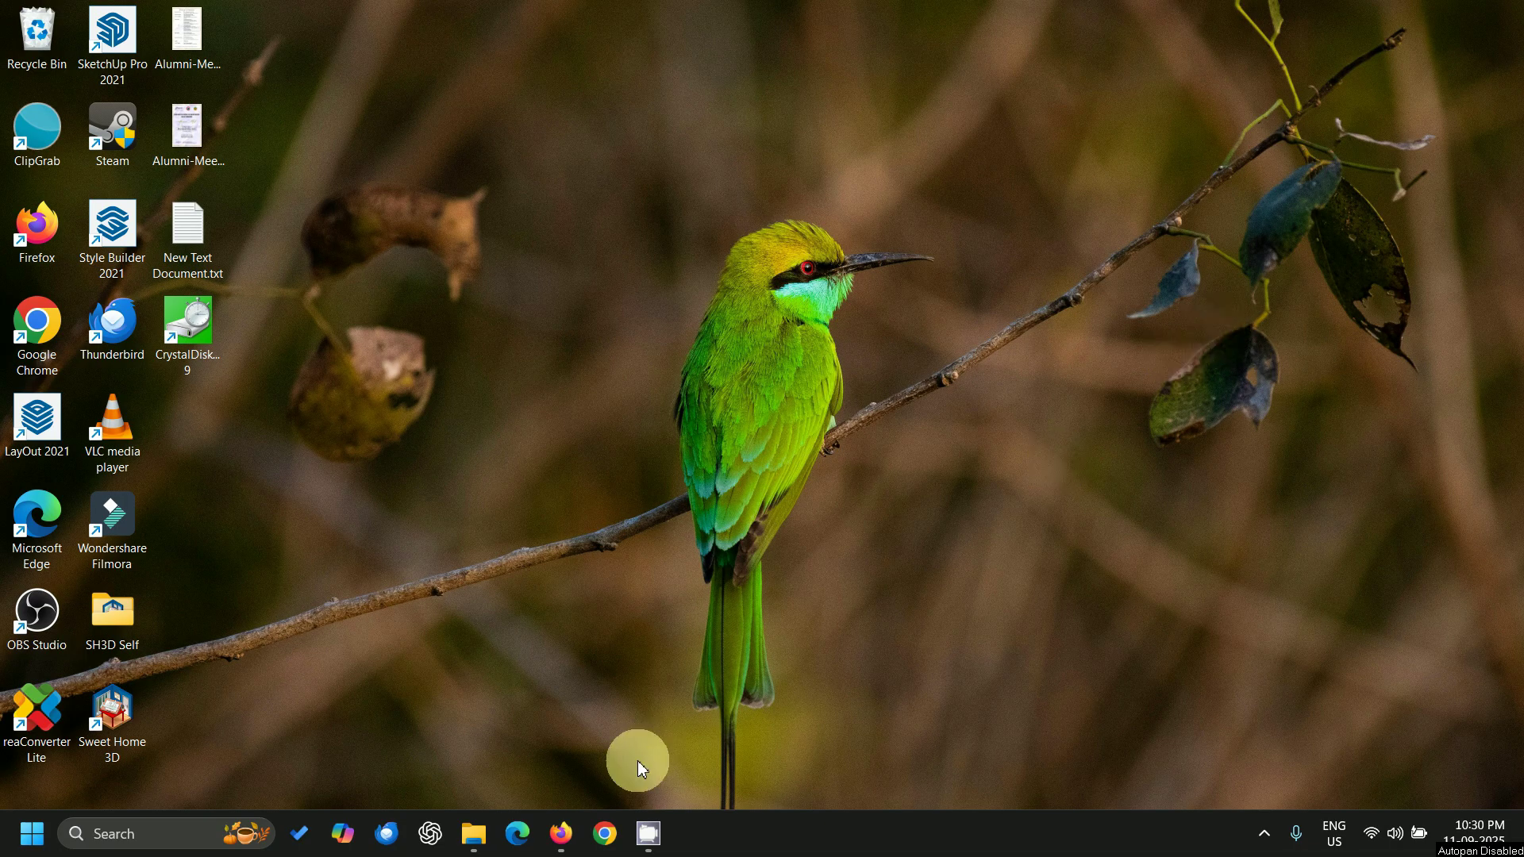
Bring up the CrystalDiskMark page in Firefox, examine its description and Standard Edition sample results, and minimize the browser
left_click(570, 837)
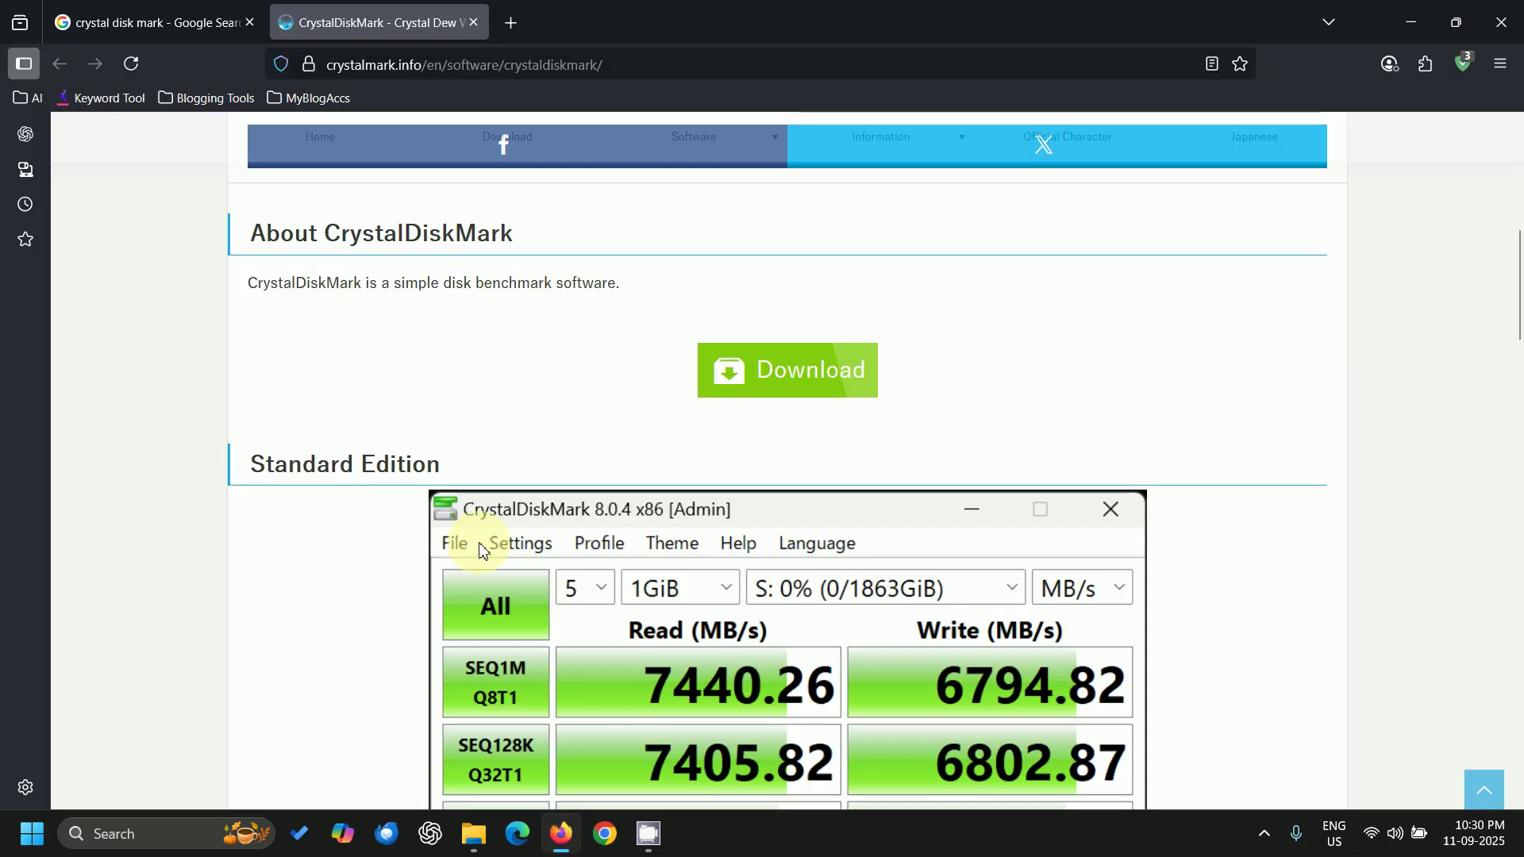
left_click_drag(445, 282, 629, 293)
scroll(577, 488, "down", 3)
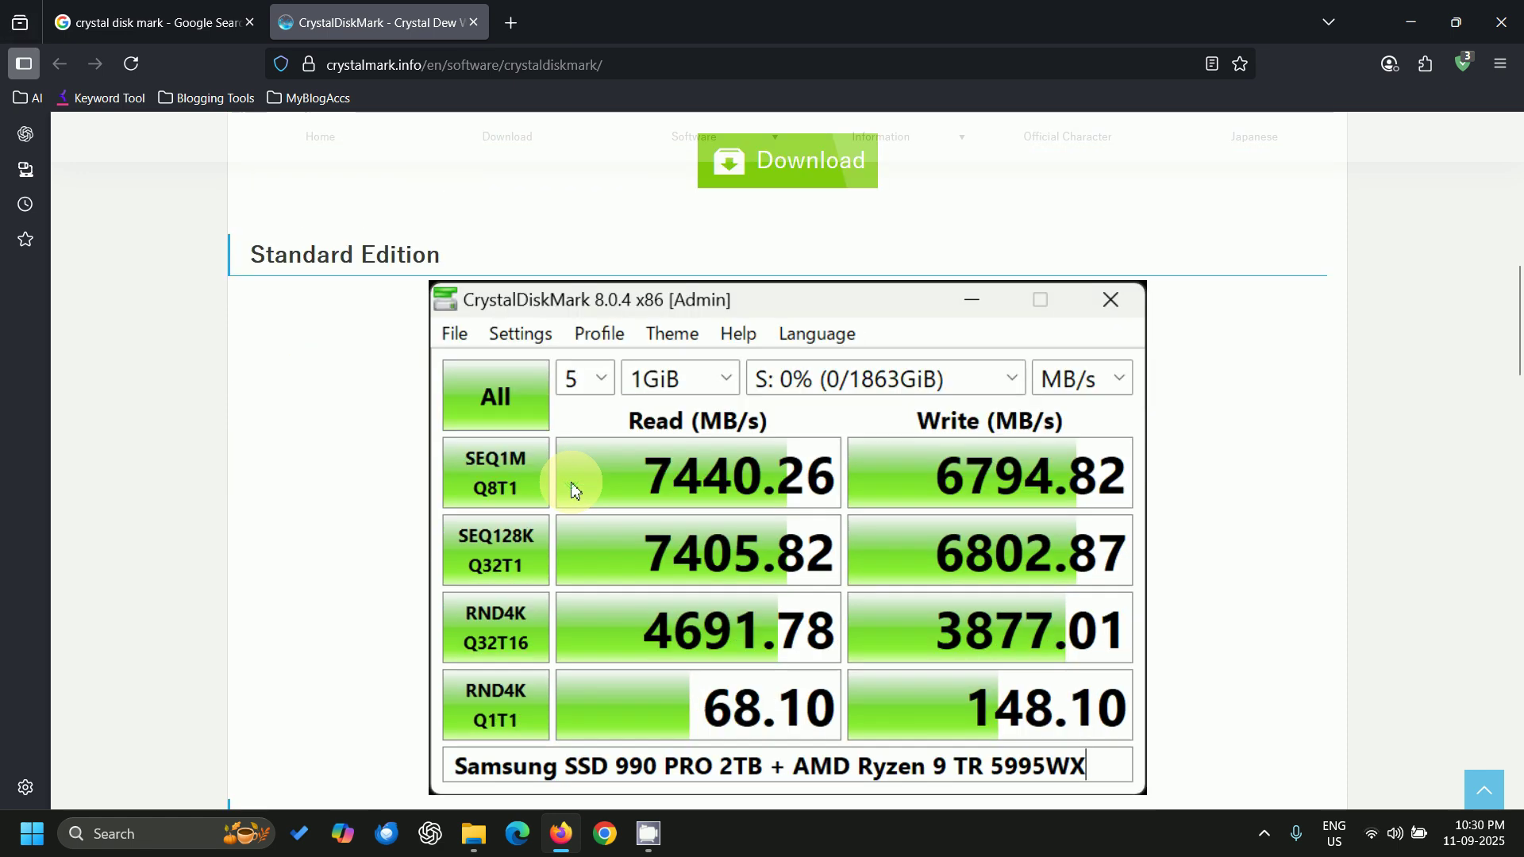
scroll(575, 489, "down", 1)
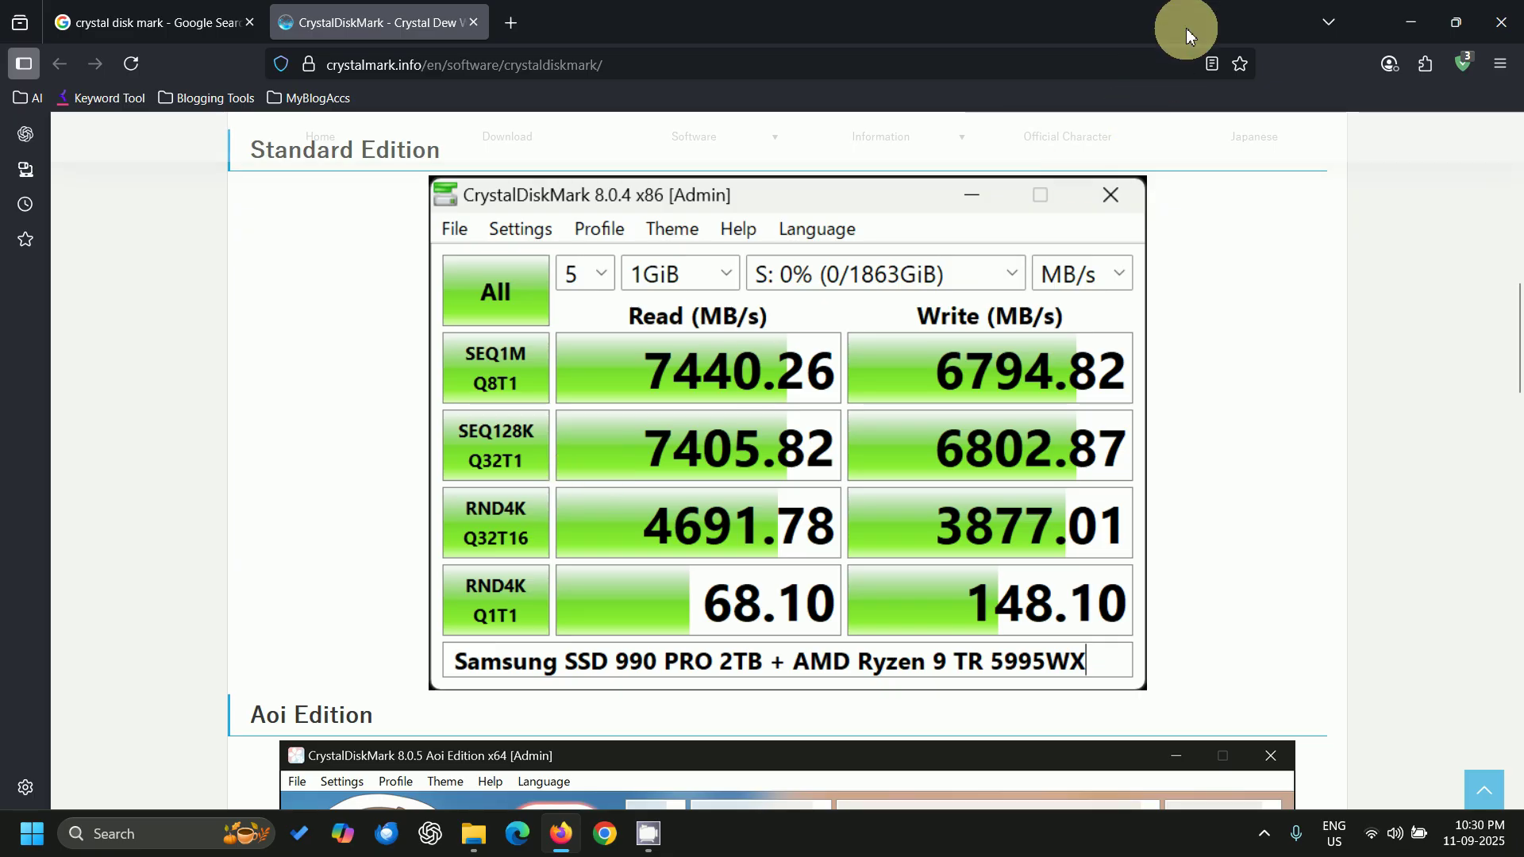
left_click(1407, 24)
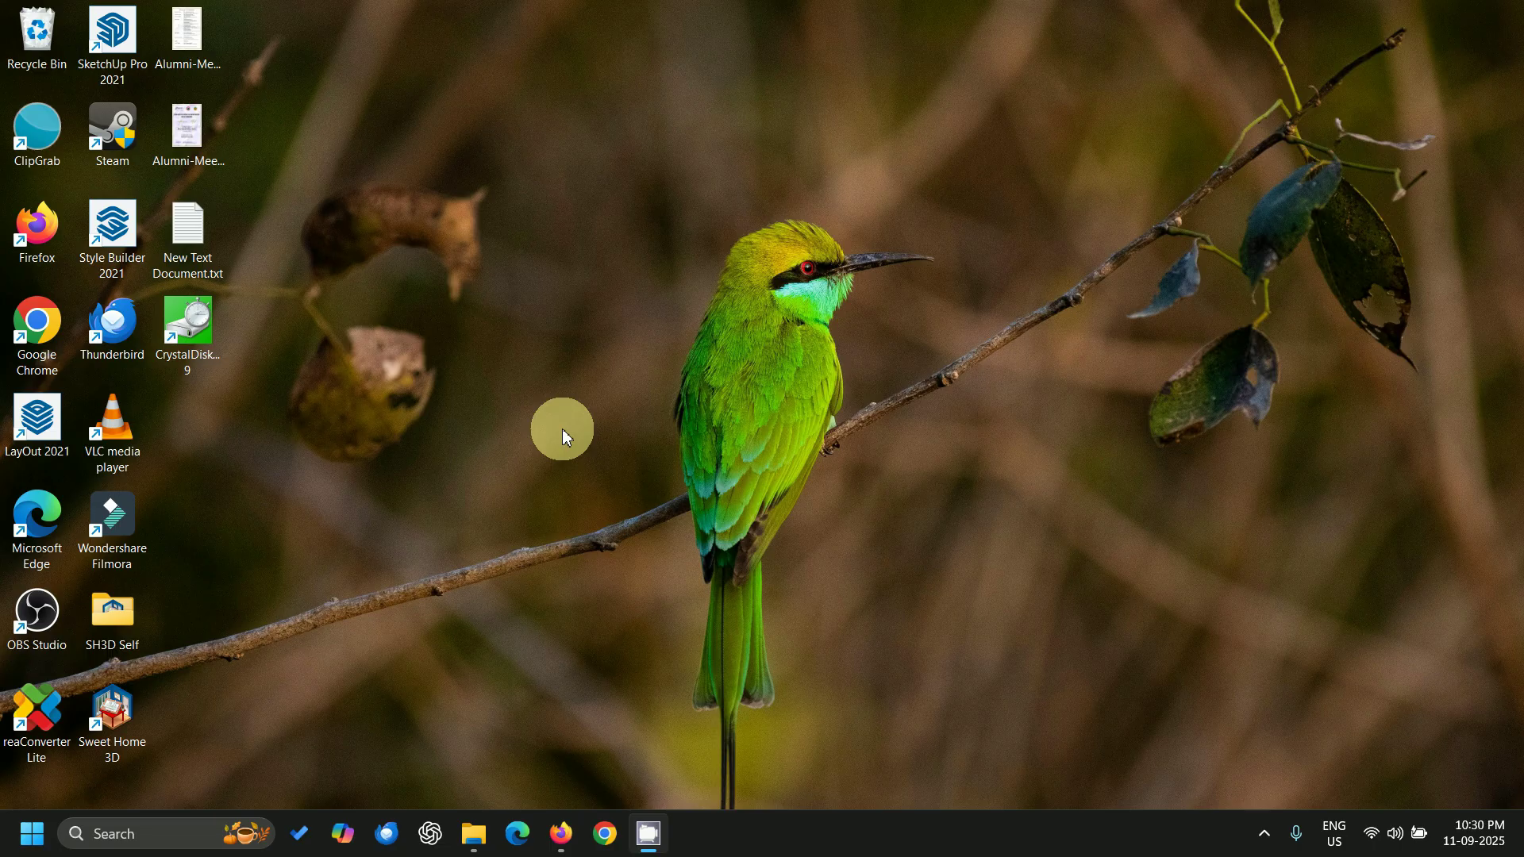